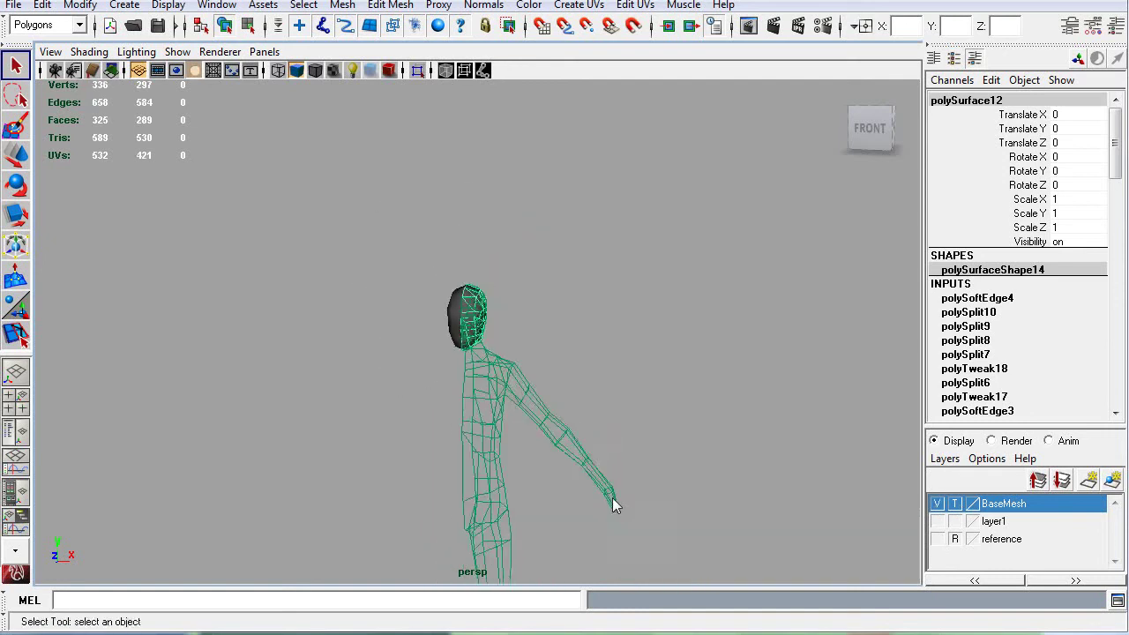
# Deselect the head mesh and toggle the reference layer's visibility to compare it with the wireframe half-body.
pyautogui.keyDown('alt'); pyautogui.moveTo(615, 504); pyautogui.dragTo(612, 386, button='middle'); pyautogui.keyUp('alt')
pyautogui.keyDown('alt'); pyautogui.moveTo(612, 385); pyautogui.dragTo(549, 427); pyautogui.keyUp('alt')
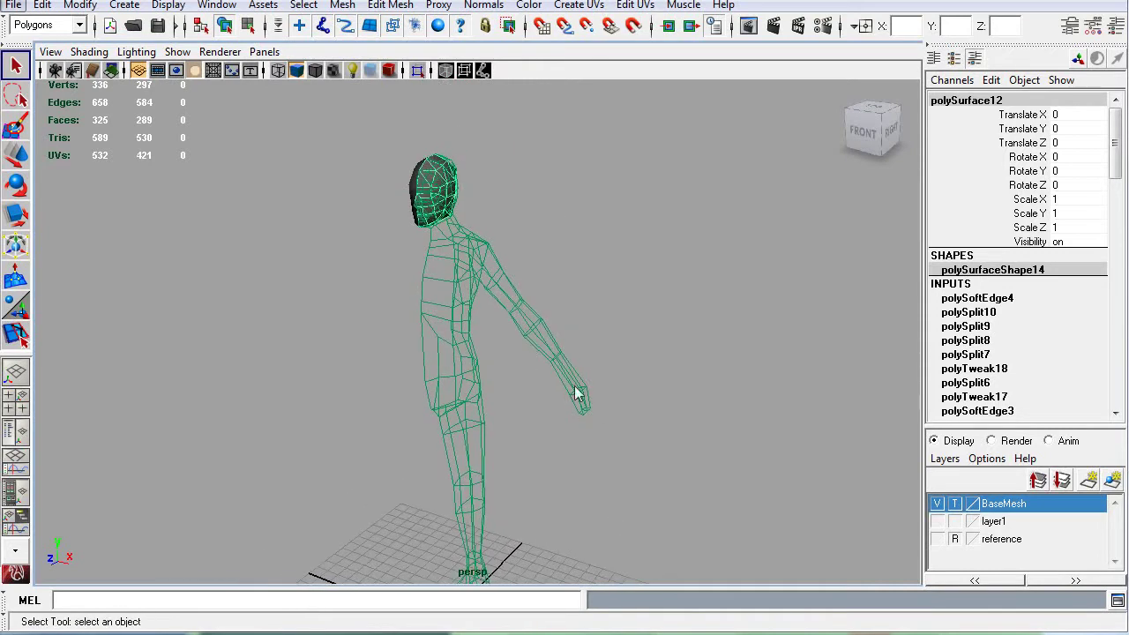
pyautogui.click(555, 408)
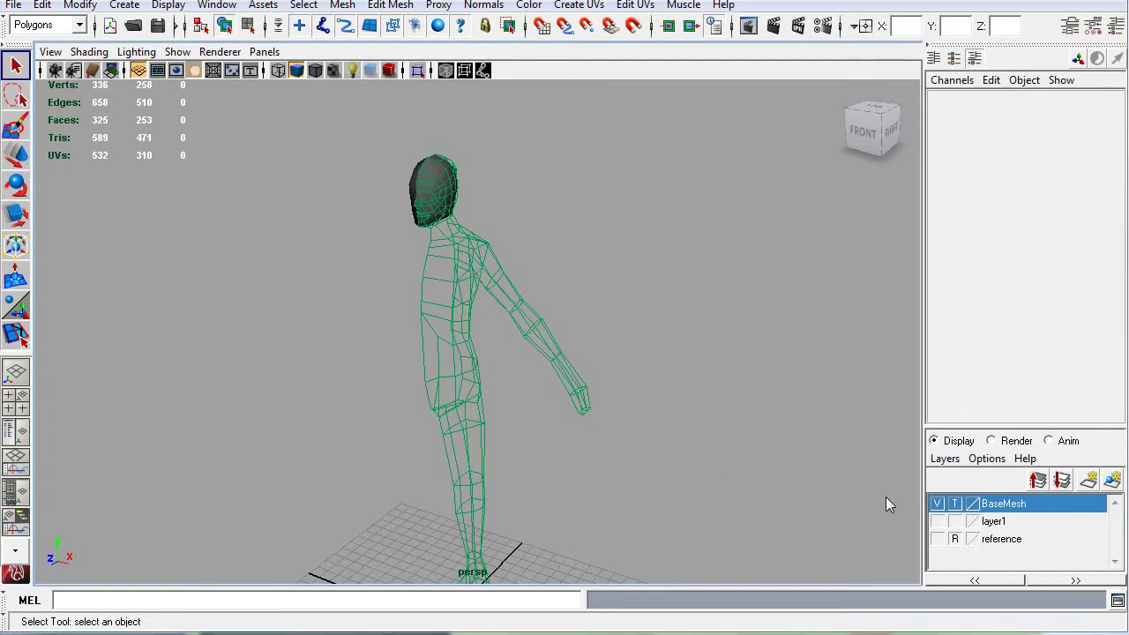
pyautogui.keyDown('alt'); pyautogui.moveTo(622, 474); pyautogui.dragTo(608, 397); pyautogui.keyUp('alt')
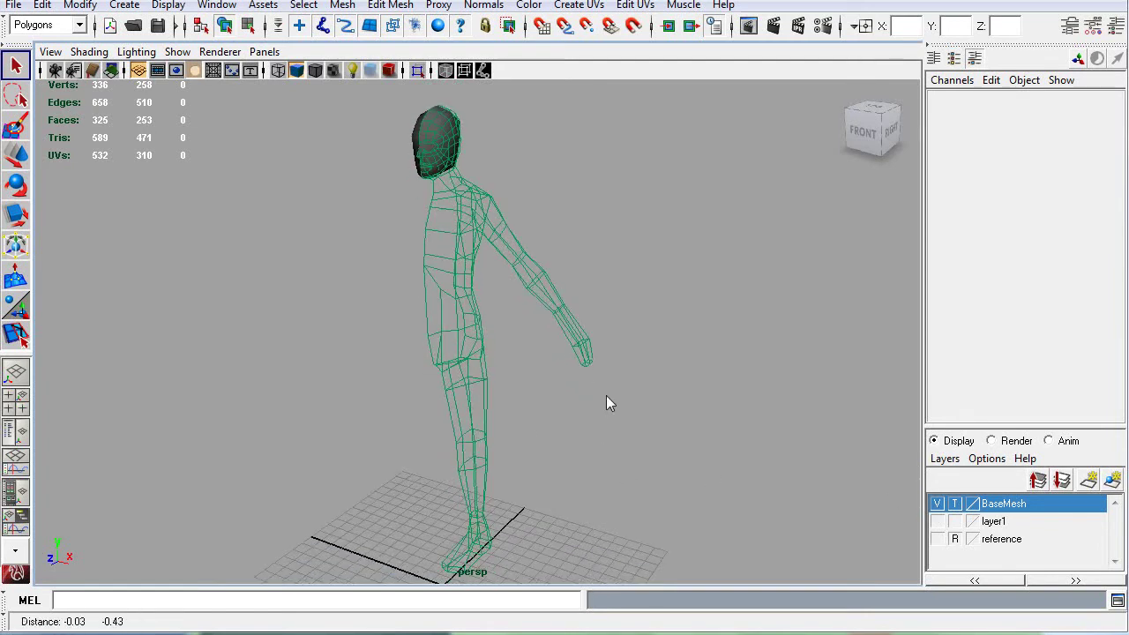
pyautogui.click(936, 539)
pyautogui.click(936, 539)
pyautogui.click(936, 539)
pyautogui.click(936, 539)
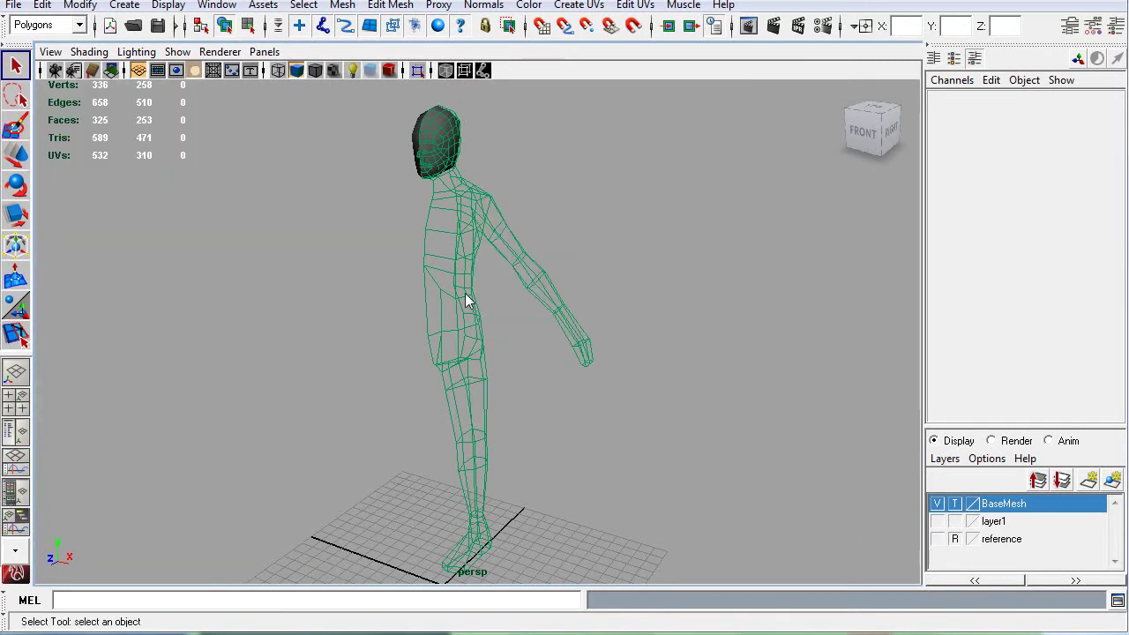
# Examine the head, neck and upper-body wireframe of the base mesh from several angles.
pyautogui.keyDown('alt'); pyautogui.moveTo(465, 293); pyautogui.dragTo(487, 311, button='middle'); pyautogui.keyUp('alt')
pyautogui.keyDown('alt'); pyautogui.moveTo(477, 314); pyautogui.dragTo(519, 362, button='right'); pyautogui.keyUp('alt')
pyautogui.keyDown('alt'); pyautogui.moveTo(519, 362); pyautogui.dragTo(561, 344); pyautogui.keyUp('alt')
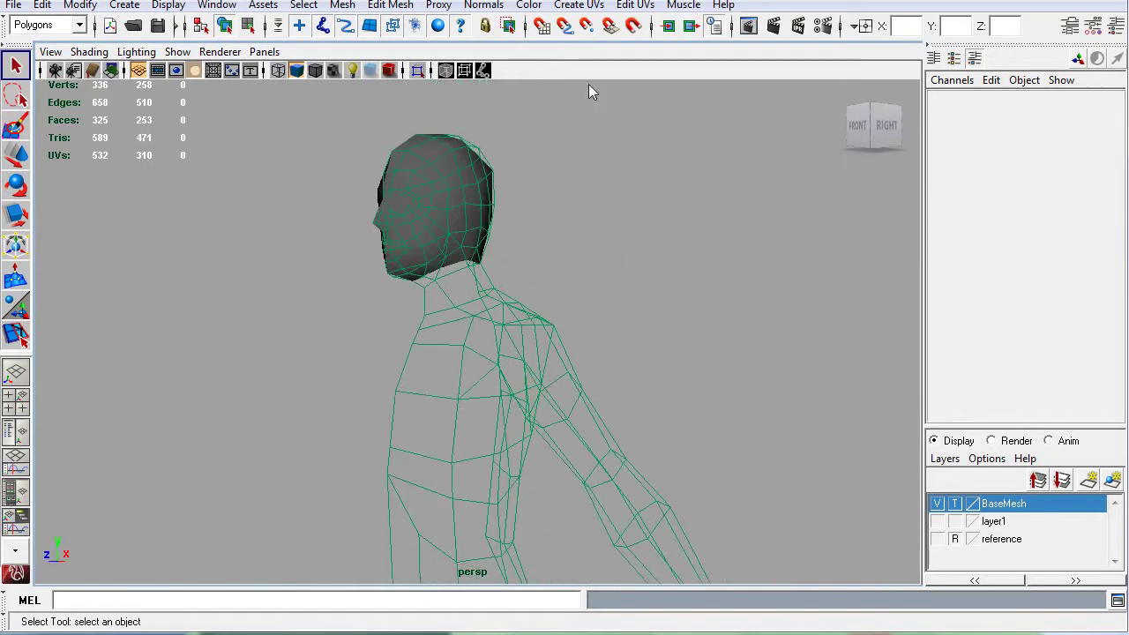
pyautogui.hotkey('alt', 'Tab')
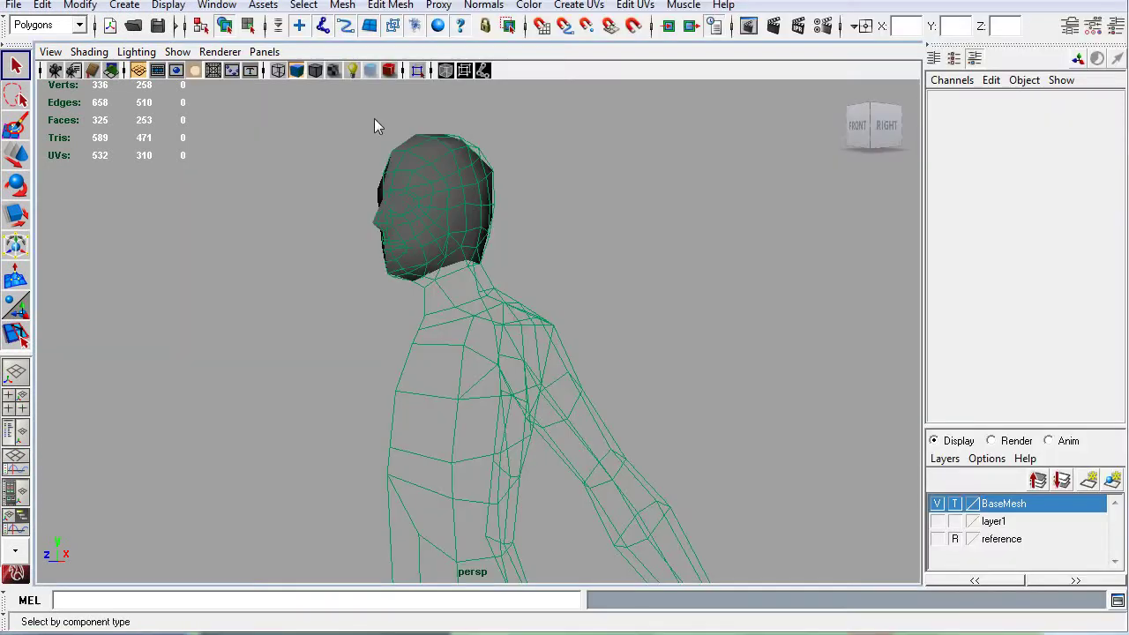
pyautogui.keyDown('alt'); pyautogui.moveTo(494, 433); pyautogui.dragTo(559, 383); pyautogui.keyUp('alt')
pyautogui.keyDown('alt'); pyautogui.moveTo(559, 382); pyautogui.dragTo(552, 372, button='middle'); pyautogui.keyUp('alt')
pyautogui.keyDown('alt'); pyautogui.moveTo(552, 372); pyautogui.dragTo(475, 264); pyautogui.keyUp('alt')
pyautogui.keyDown('alt'); pyautogui.moveTo(475, 257); pyautogui.dragTo(526, 323, button='middle'); pyautogui.keyUp('alt')
pyautogui.keyDown('alt'); pyautogui.moveTo(407, 171); pyautogui.dragTo(447, 221, button='middle'); pyautogui.keyUp('alt')
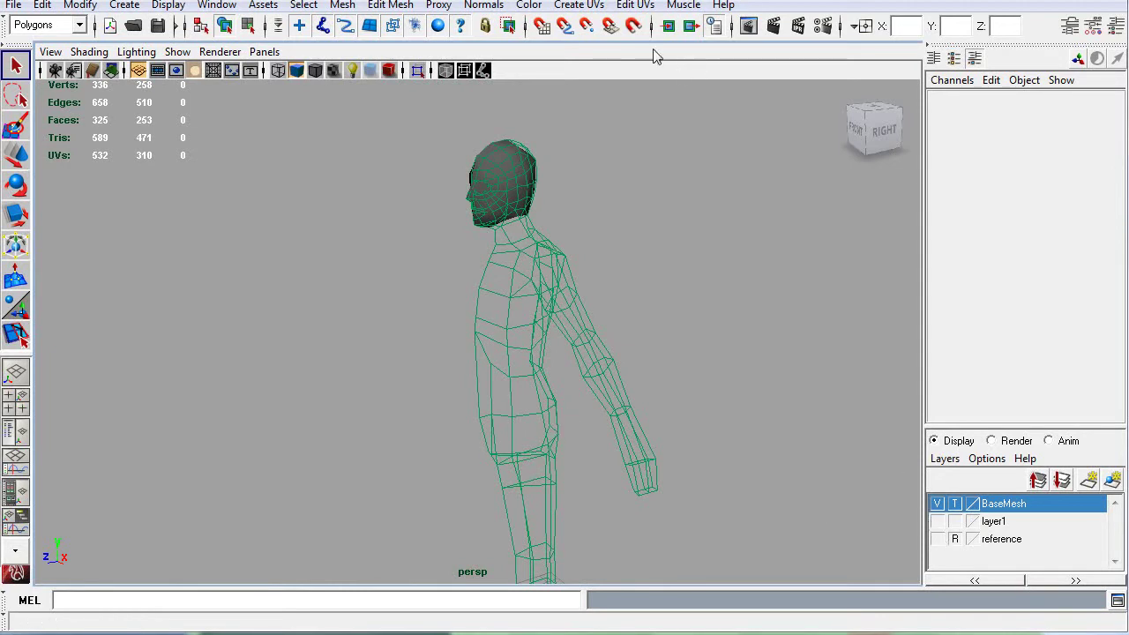
# Turn off the live surface and return the reference and BaseMesh layers to normal display mode, leaving BaseMesh visible.
pyautogui.click(633, 26)
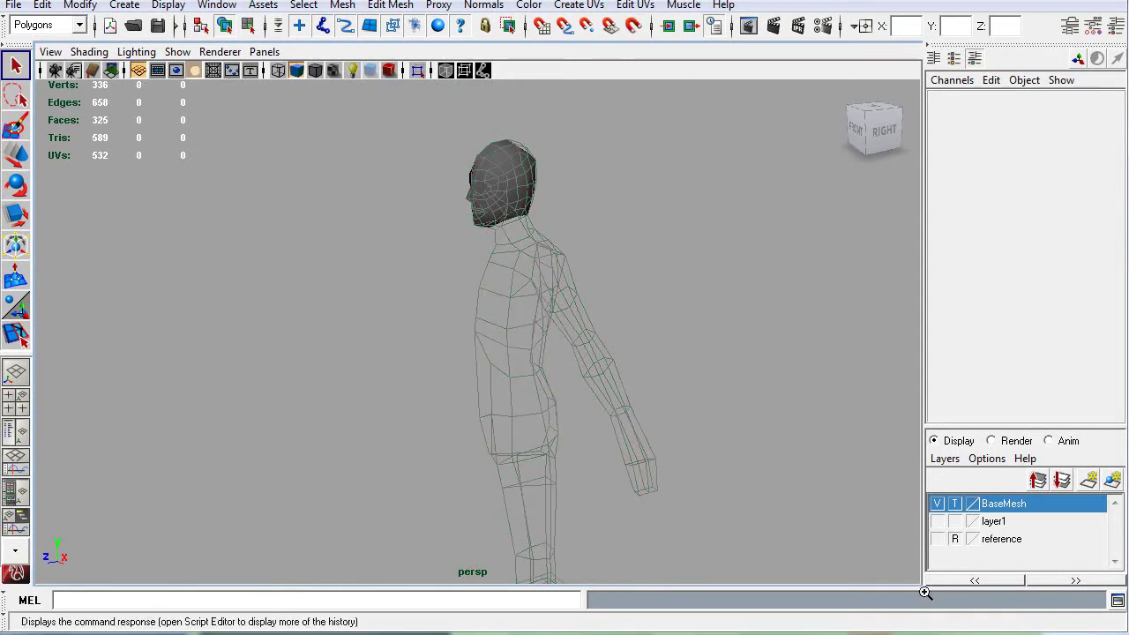
pyautogui.click(954, 539)
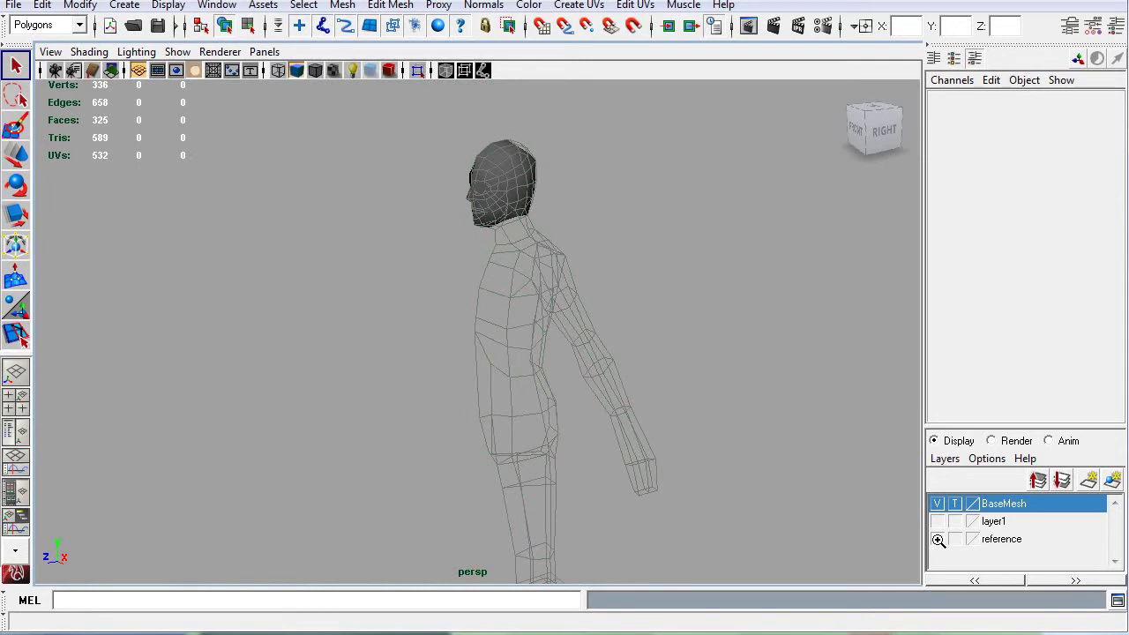
pyautogui.click(937, 504)
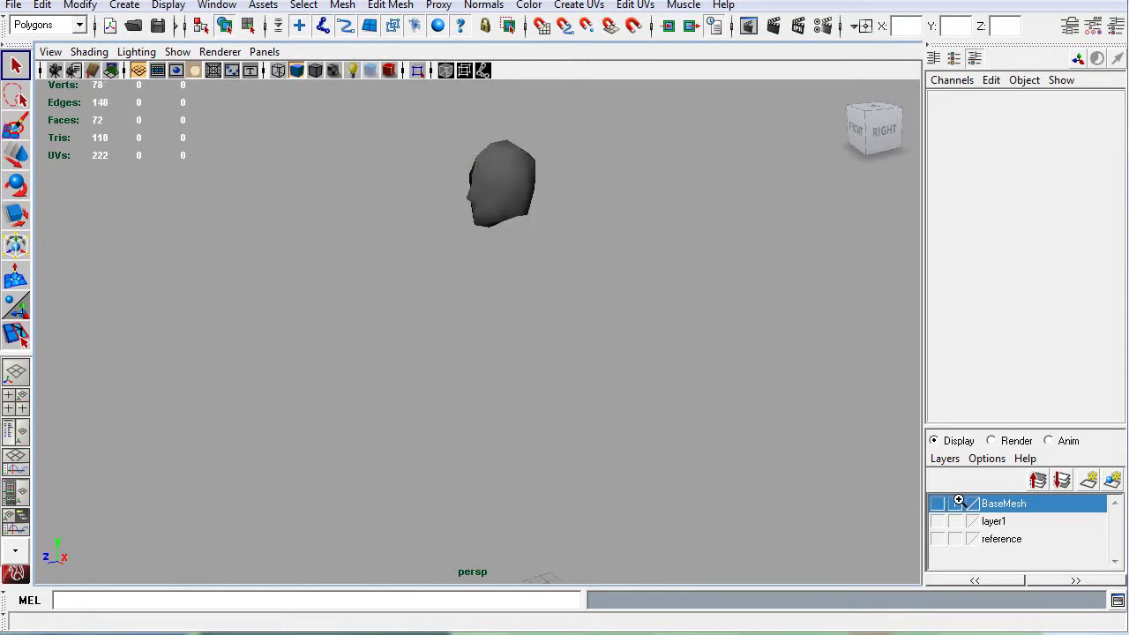
pyautogui.click(937, 504)
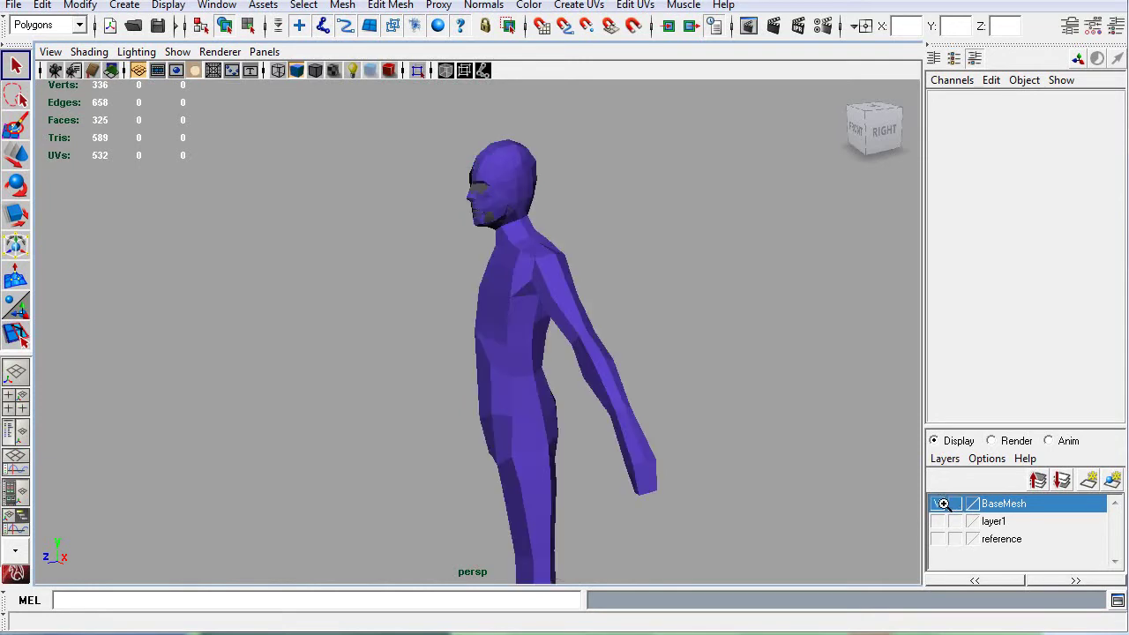
# Select the purple half-body mesh polySurface1 instead of the face mesh.
pyautogui.click(488, 205)
pyautogui.keyDown('alt'); pyautogui.moveTo(514, 257); pyautogui.dragTo(511, 226, button='middle'); pyautogui.keyUp('alt')
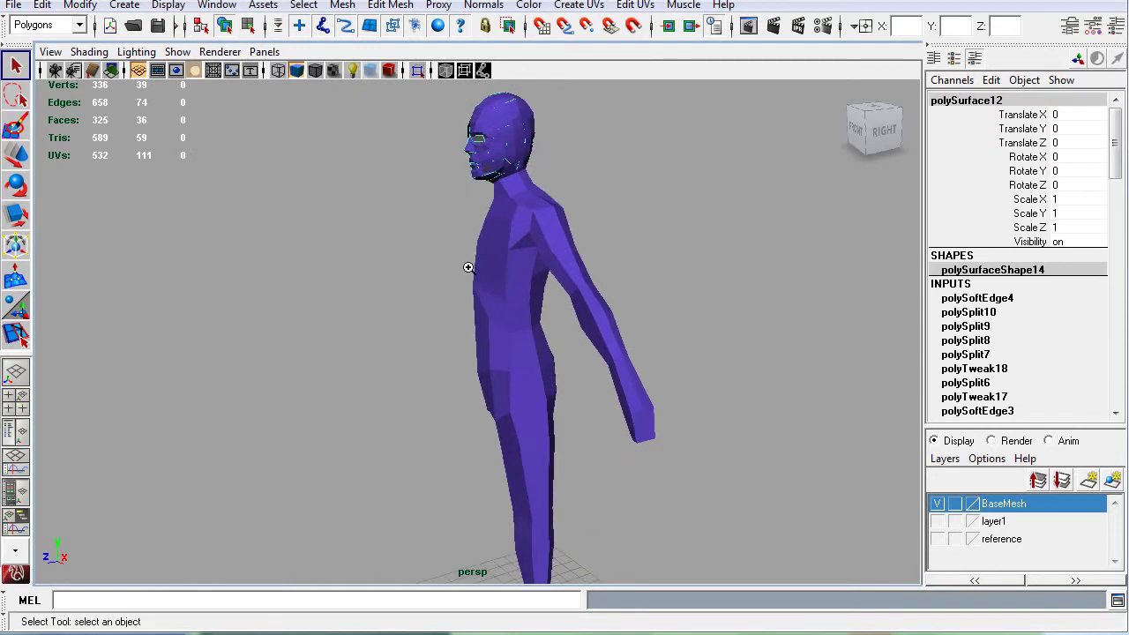
pyautogui.keyDown('alt'); pyautogui.moveTo(572, 370); pyautogui.dragTo(517, 505); pyautogui.keyUp('alt')
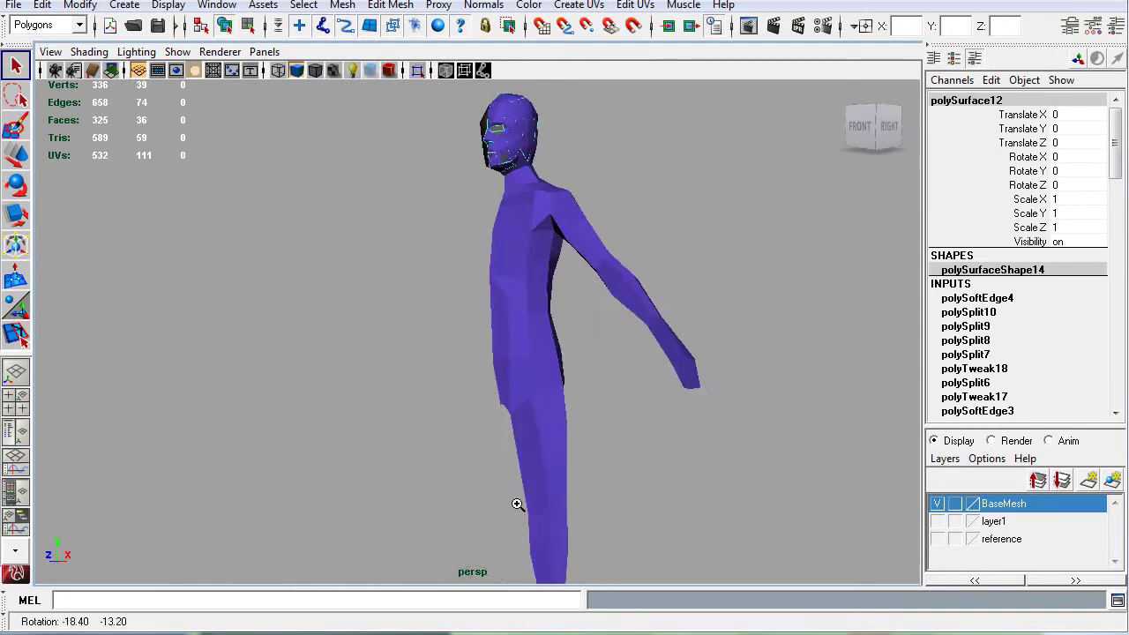
pyautogui.click(522, 337)
# Examine the body mesh's edge flow along the torso, arm and leg from the front and side.
pyautogui.moveTo(549, 330)
pyautogui.keyDown('alt'); pyautogui.mouseDown()
pyautogui.moveTo(269, 373)
pyautogui.moveTo(486, 345)
pyautogui.moveTo(576, 355)
pyautogui.moveTo(403, 353)
pyautogui.moveTo(317, 368)
pyautogui.moveTo(662, 364)
pyautogui.moveTo(502, 355)
pyautogui.moveTo(560, 330)
pyautogui.moveTo(474, 320)
pyautogui.moveTo(531, 337)
pyautogui.mouseUp(); pyautogui.keyUp('alt')
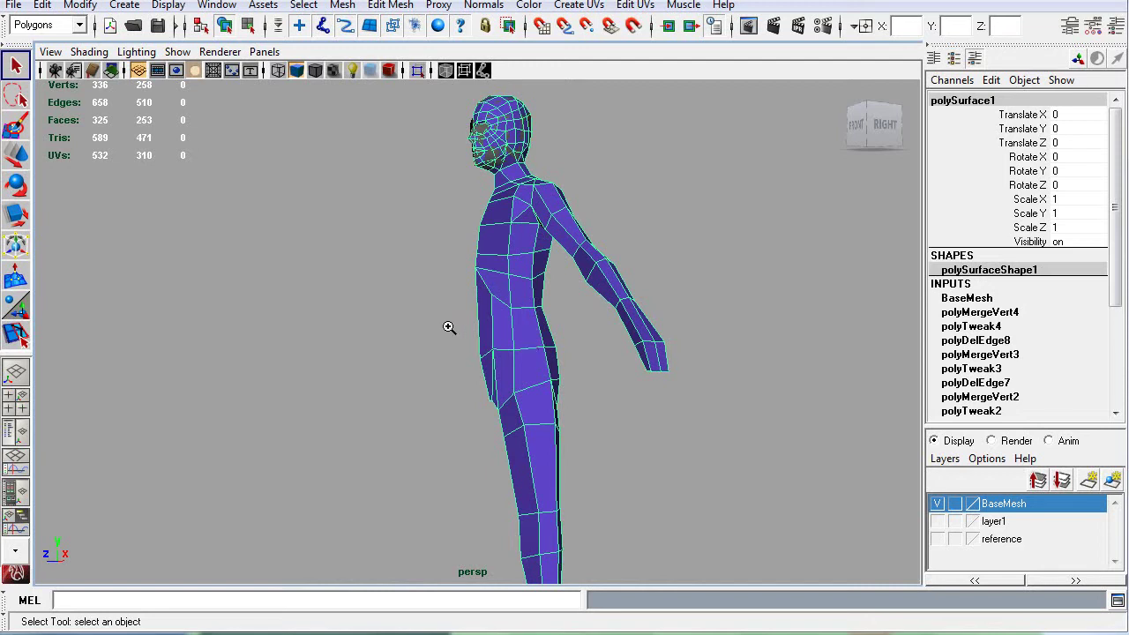
pyautogui.keyDown('alt'); pyautogui.moveTo(448, 327); pyautogui.dragTo(523, 335); pyautogui.keyUp('alt')
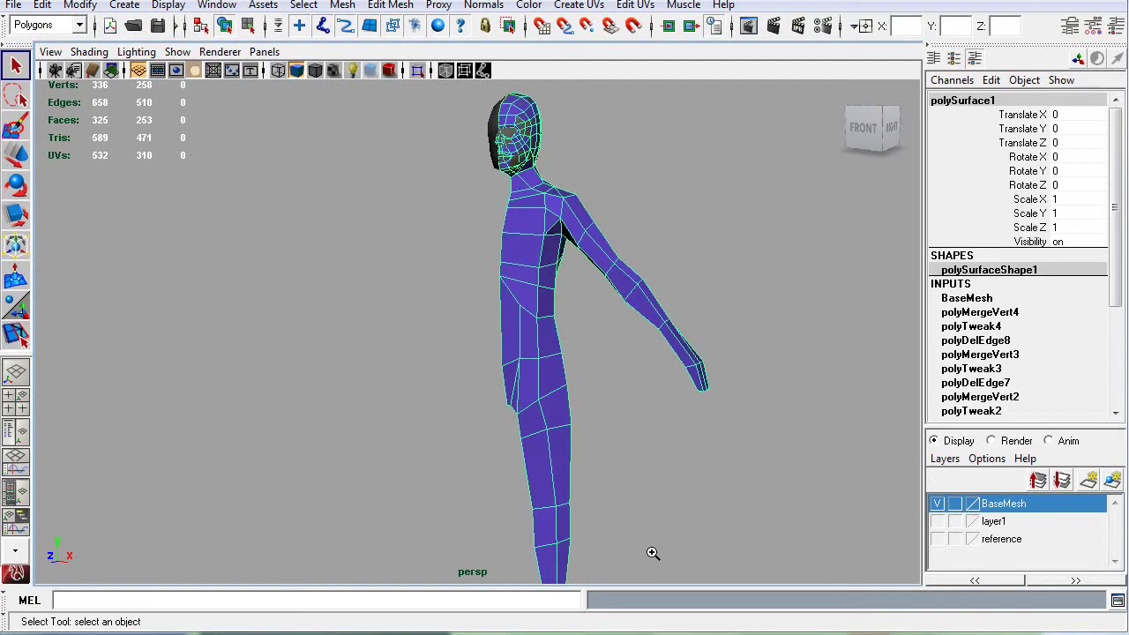
pyautogui.keyDown('alt'); pyautogui.moveTo(653, 553); pyautogui.dragTo(645, 508); pyautogui.keyUp('alt')
pyautogui.keyDown('alt'); pyautogui.moveTo(645, 509); pyautogui.dragTo(627, 377, button='middle'); pyautogui.keyUp('alt')
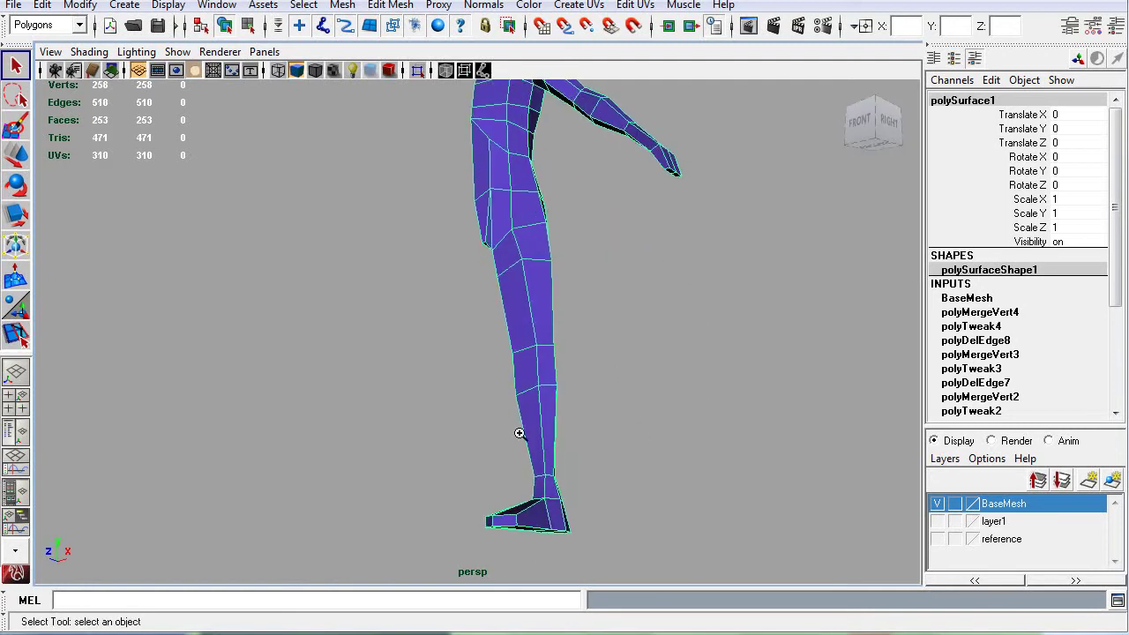
pyautogui.keyDown('alt'); pyautogui.moveTo(603, 443); pyautogui.dragTo(497, 496); pyautogui.keyUp('alt')
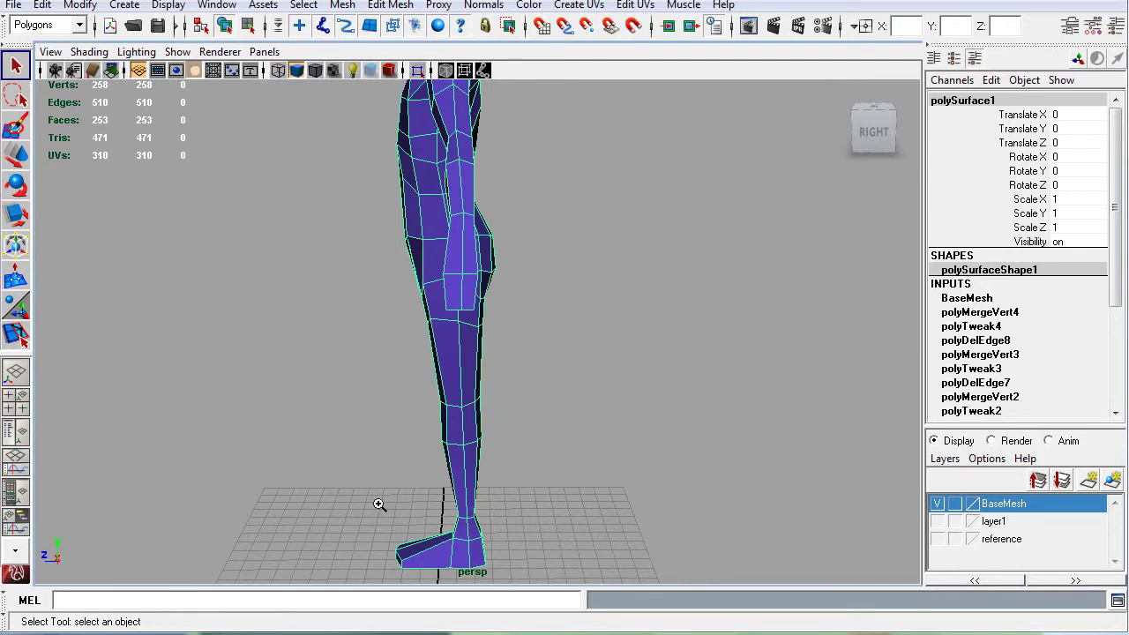
pyautogui.keyDown('alt'); pyautogui.moveTo(381, 504); pyautogui.dragTo(474, 510); pyautogui.keyUp('alt')
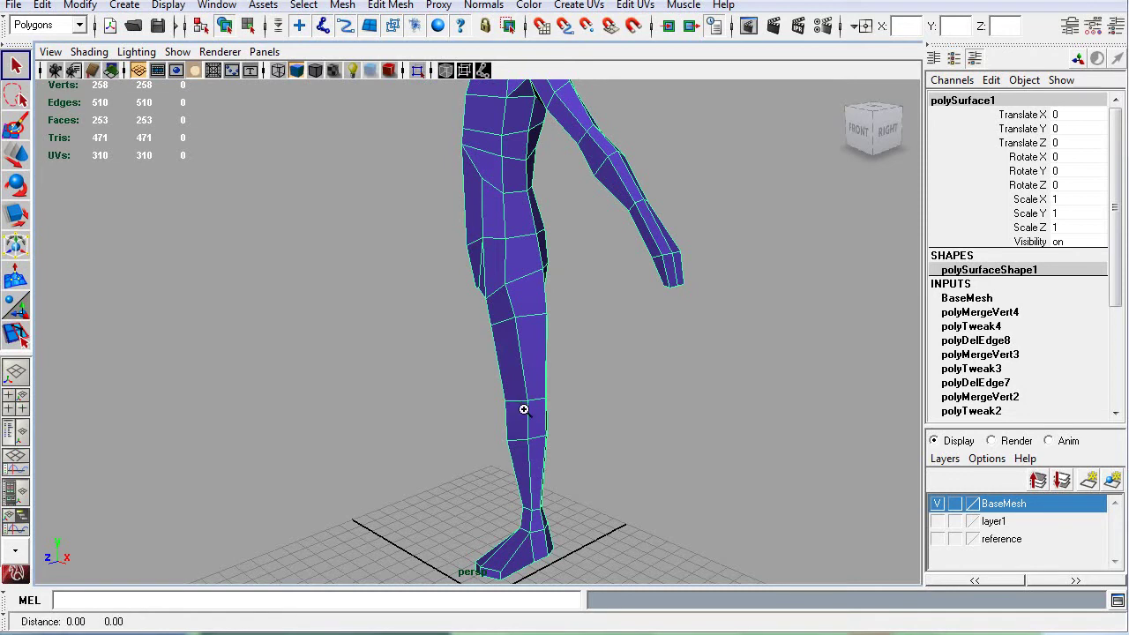
pyautogui.keyDown('alt'); pyautogui.moveTo(524, 479); pyautogui.dragTo(525, 524, button='middle'); pyautogui.keyUp('alt')
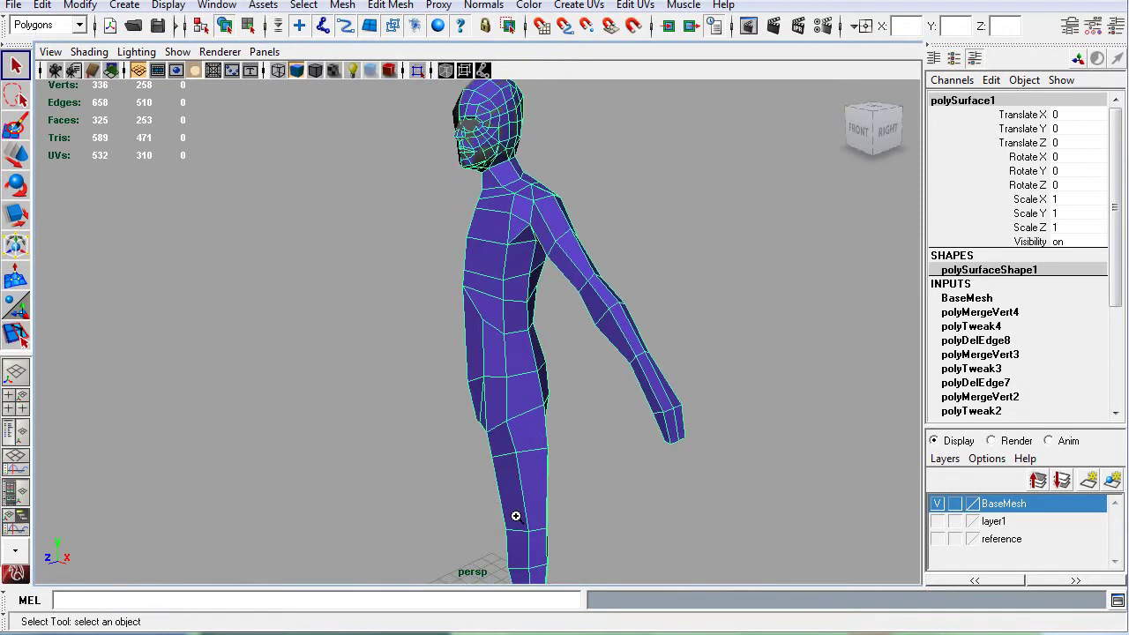
pyautogui.keyDown('alt'); pyautogui.moveTo(456, 264); pyautogui.dragTo(671, 253); pyautogui.keyUp('alt')
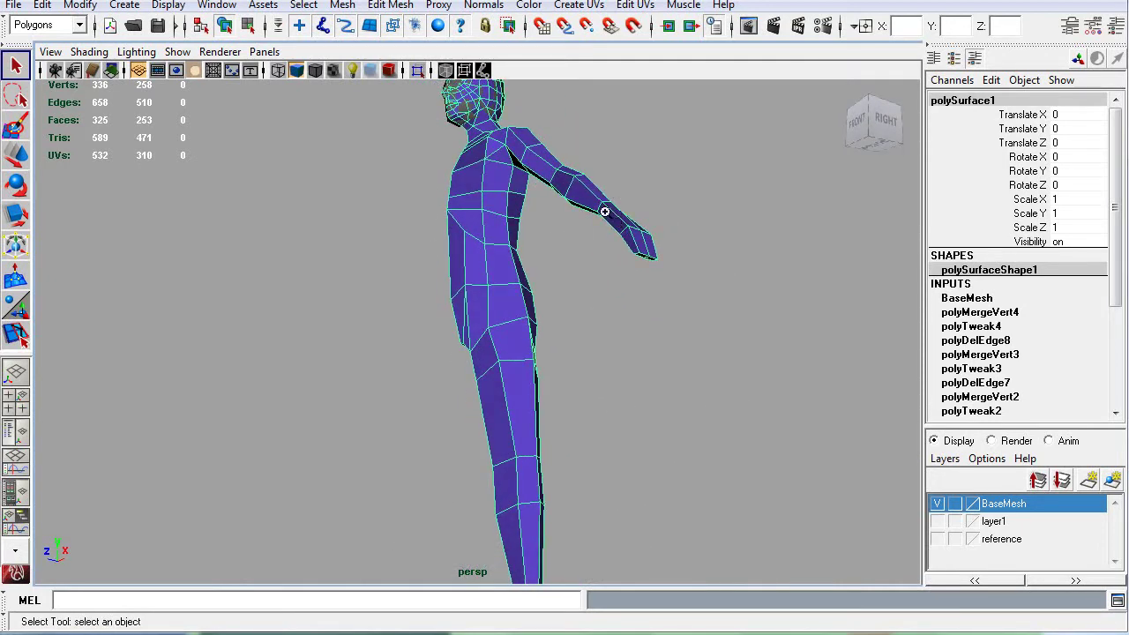
pyautogui.moveTo(610, 215)
pyautogui.keyDown('alt'); pyautogui.mouseDown()
pyautogui.moveTo(670, 253)
pyautogui.moveTo(445, 305)
pyautogui.moveTo(317, 285)
pyautogui.moveTo(683, 259)
pyautogui.moveTo(594, 215)
pyautogui.mouseUp(); pyautogui.keyUp('alt')
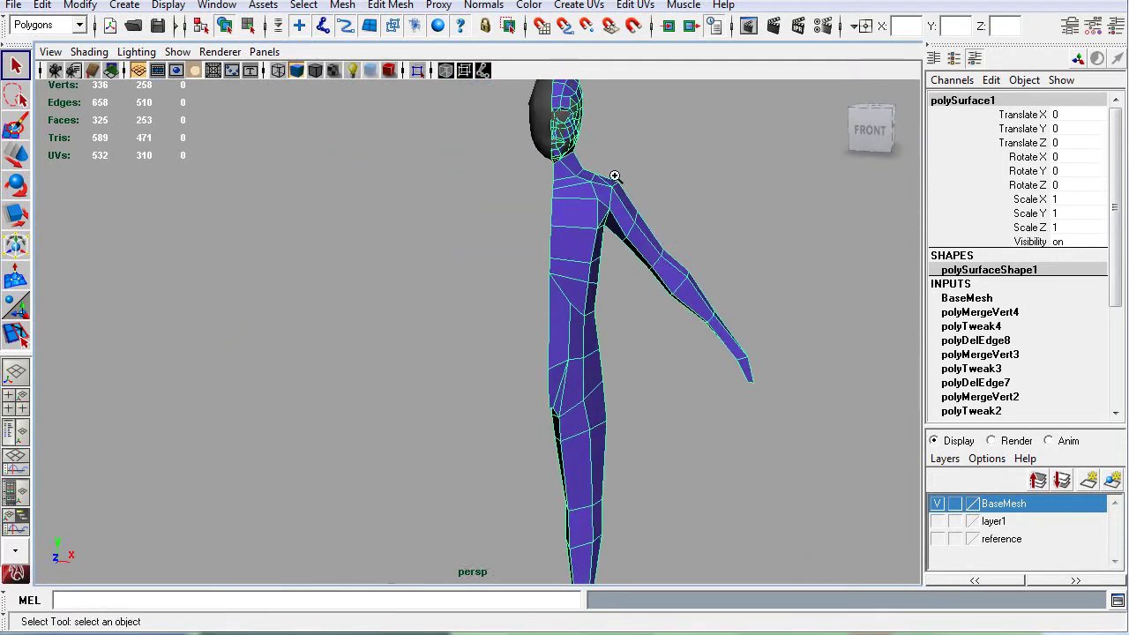
pyautogui.keyDown('alt'); pyautogui.moveTo(614, 177); pyautogui.dragTo(630, 257); pyautogui.keyUp('alt')
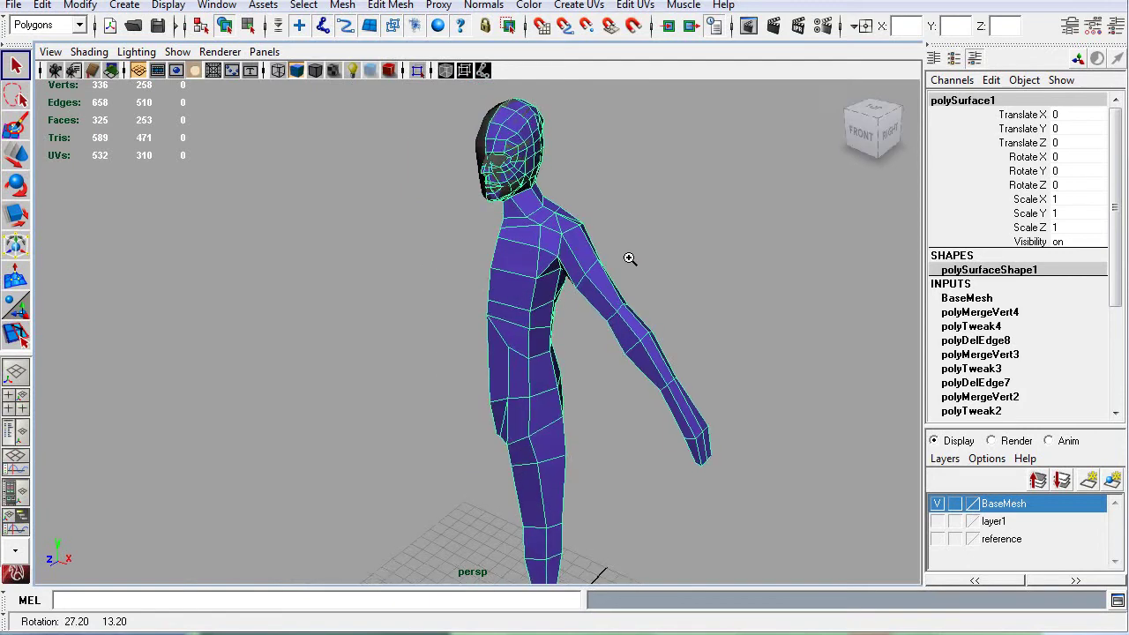
pyautogui.keyDown('alt'); pyautogui.moveTo(630, 257); pyautogui.dragTo(638, 232, button='right'); pyautogui.keyUp('alt')
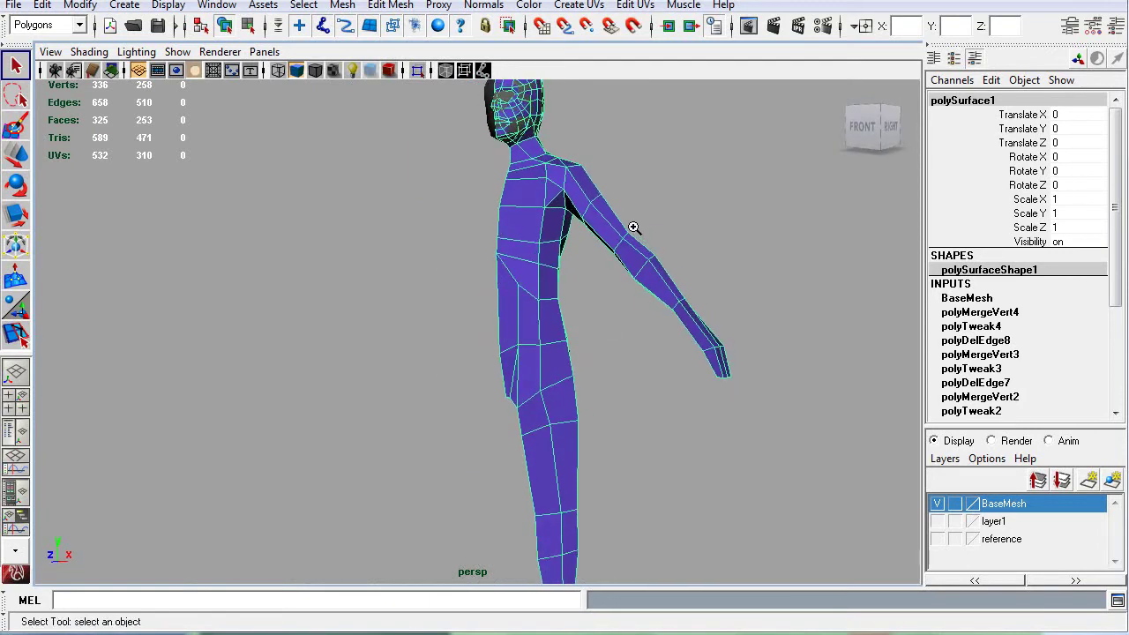
# Examine the mesh topology of the lower leg, foot and hip, and of the torso and hand.
pyautogui.keyDown('alt'); pyautogui.moveTo(638, 308); pyautogui.dragTo(664, 398, button='right'); pyautogui.keyUp('alt')
pyautogui.keyDown('alt'); pyautogui.moveTo(665, 397); pyautogui.dragTo(604, 170, button='middle'); pyautogui.keyUp('alt')
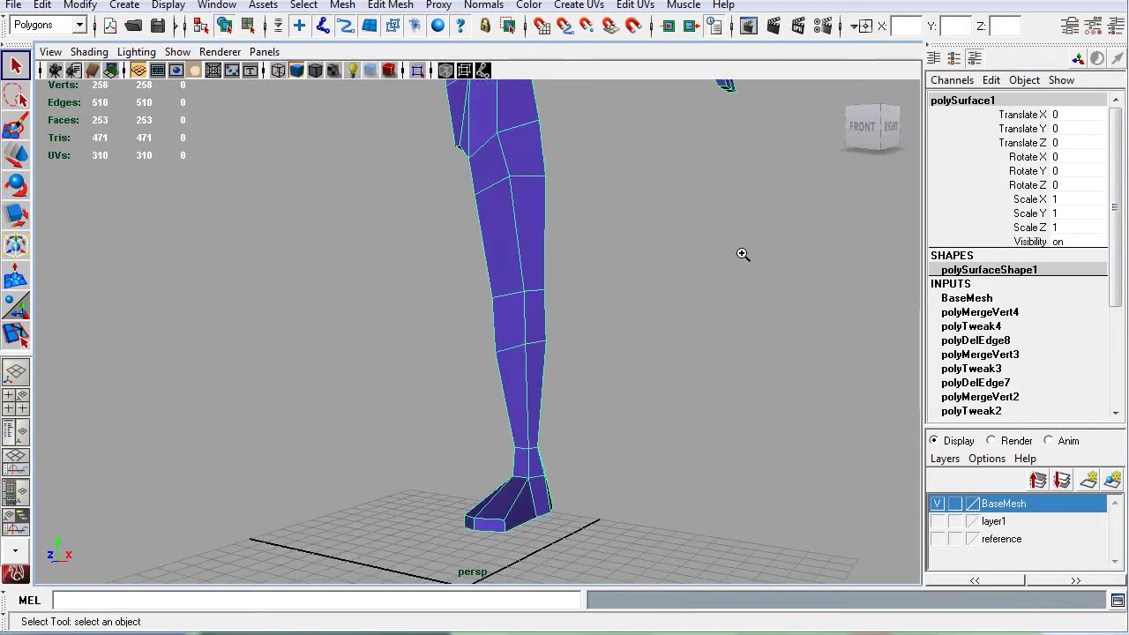
pyautogui.keyDown('alt'); pyautogui.moveTo(728, 217); pyautogui.dragTo(728, 489, button='middle'); pyautogui.keyUp('alt')
pyautogui.keyDown('alt'); pyautogui.moveTo(669, 432); pyautogui.dragTo(643, 183, button='middle'); pyautogui.keyUp('alt')
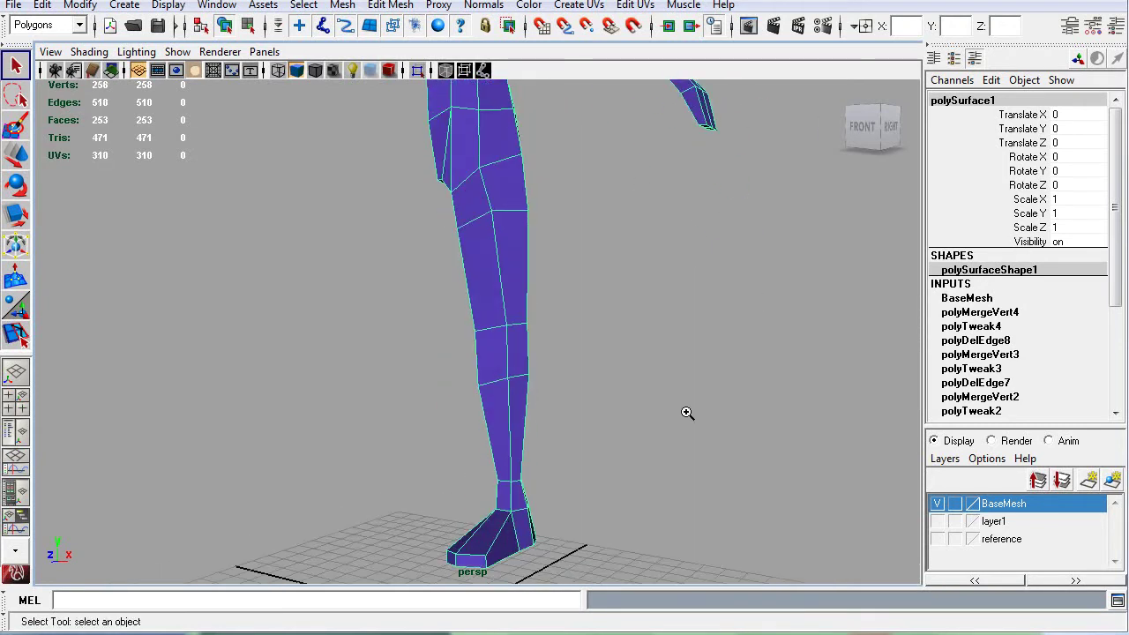
pyautogui.keyDown('alt'); pyautogui.moveTo(687, 412); pyautogui.dragTo(711, 433); pyautogui.keyUp('alt')
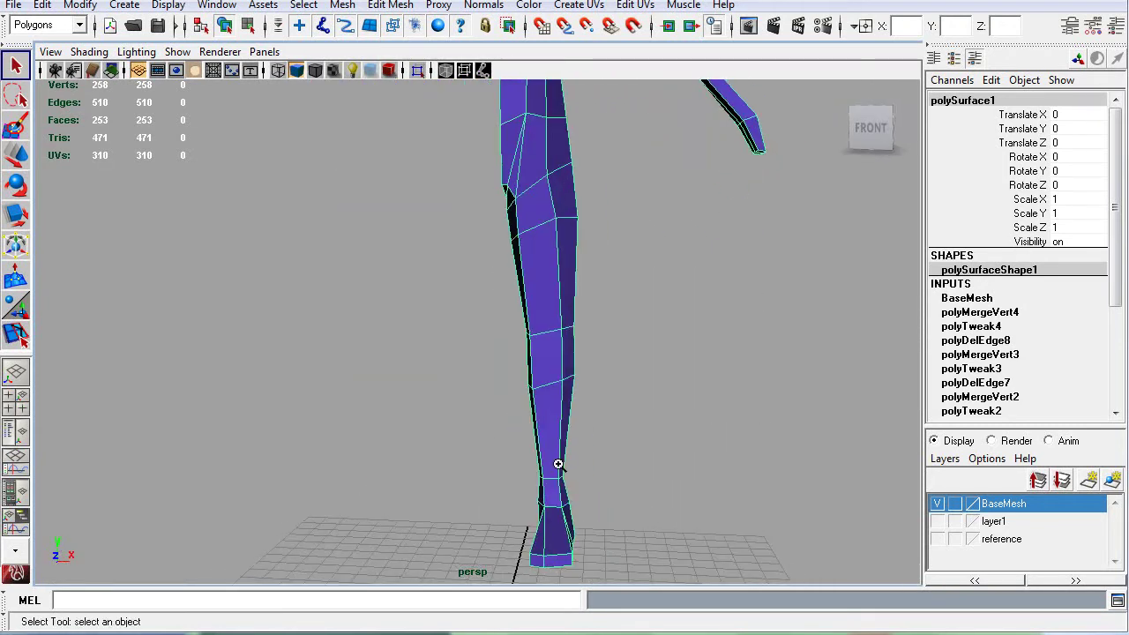
pyautogui.keyDown('alt'); pyautogui.moveTo(567, 456); pyautogui.dragTo(575, 380, button='right'); pyautogui.keyUp('alt')
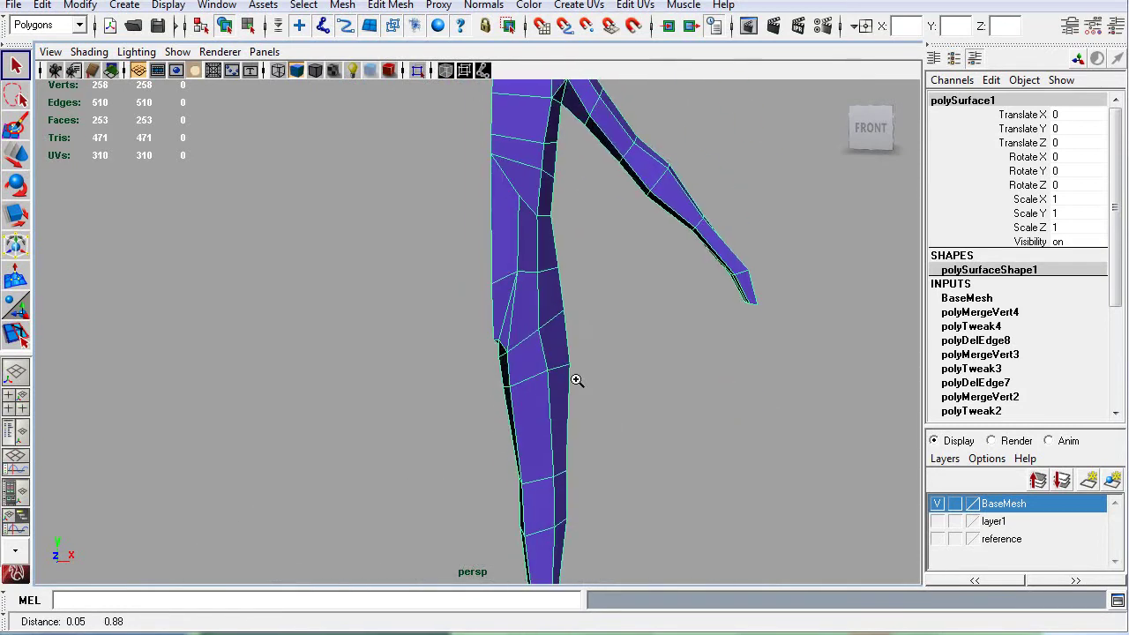
pyautogui.scroll(-5, 680, 371)
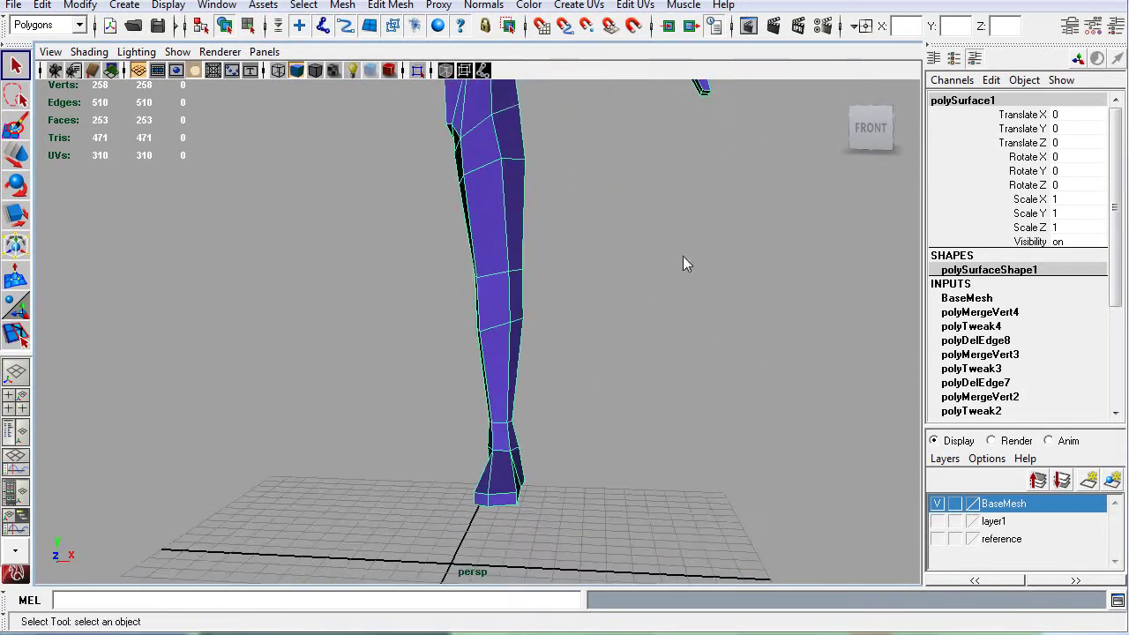
pyautogui.keyDown('alt'); pyautogui.moveTo(683, 255); pyautogui.dragTo(873, 280); pyautogui.keyUp('alt')
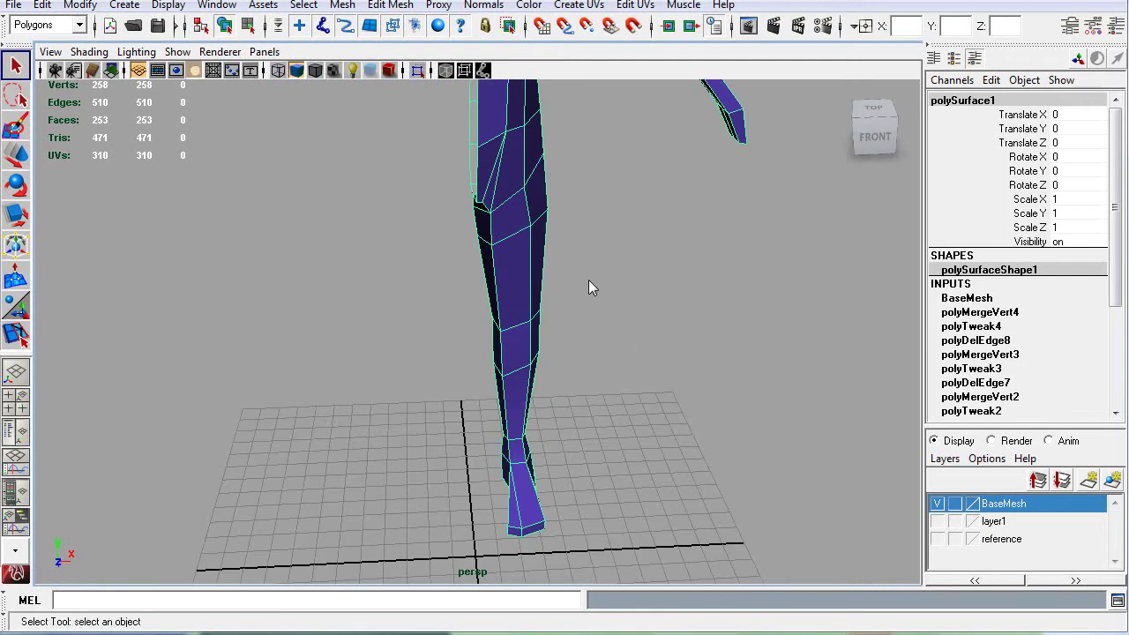
pyautogui.keyDown('alt'); pyautogui.moveTo(588, 279); pyautogui.dragTo(616, 443, button='middle'); pyautogui.keyUp('alt')
pyautogui.keyDown('alt'); pyautogui.moveTo(615, 444); pyautogui.dragTo(534, 422); pyautogui.keyUp('alt')
pyautogui.keyDown('alt'); pyautogui.moveTo(535, 421); pyautogui.dragTo(590, 463, button='middle'); pyautogui.keyUp('alt')
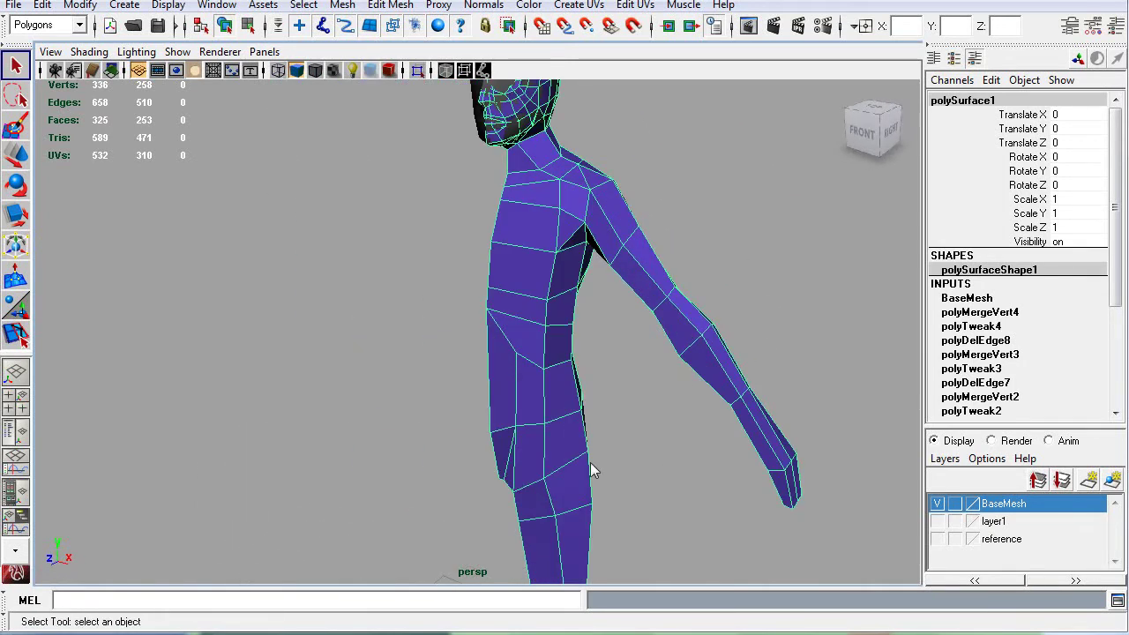
pyautogui.keyDown('alt'); pyautogui.moveTo(590, 463); pyautogui.dragTo(541, 422); pyautogui.keyUp('alt')
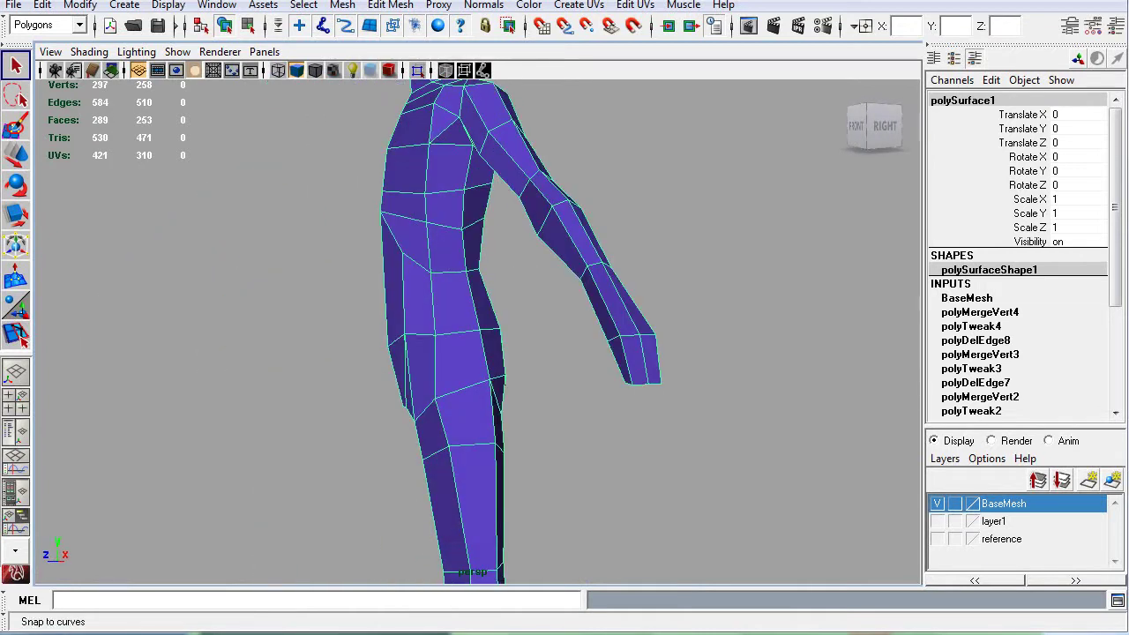
pyautogui.hotkey('alt', 'Tab')
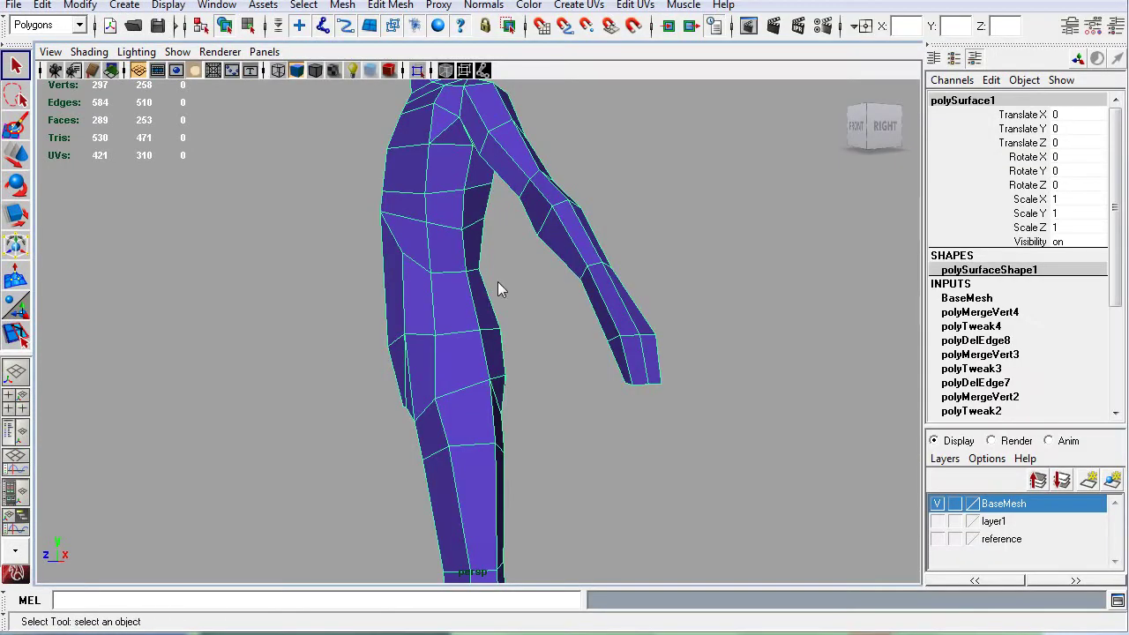
# Save the current scene.
pyautogui.keyDown('alt'); pyautogui.moveTo(485, 302); pyautogui.dragTo(433, 343); pyautogui.keyUp('alt')
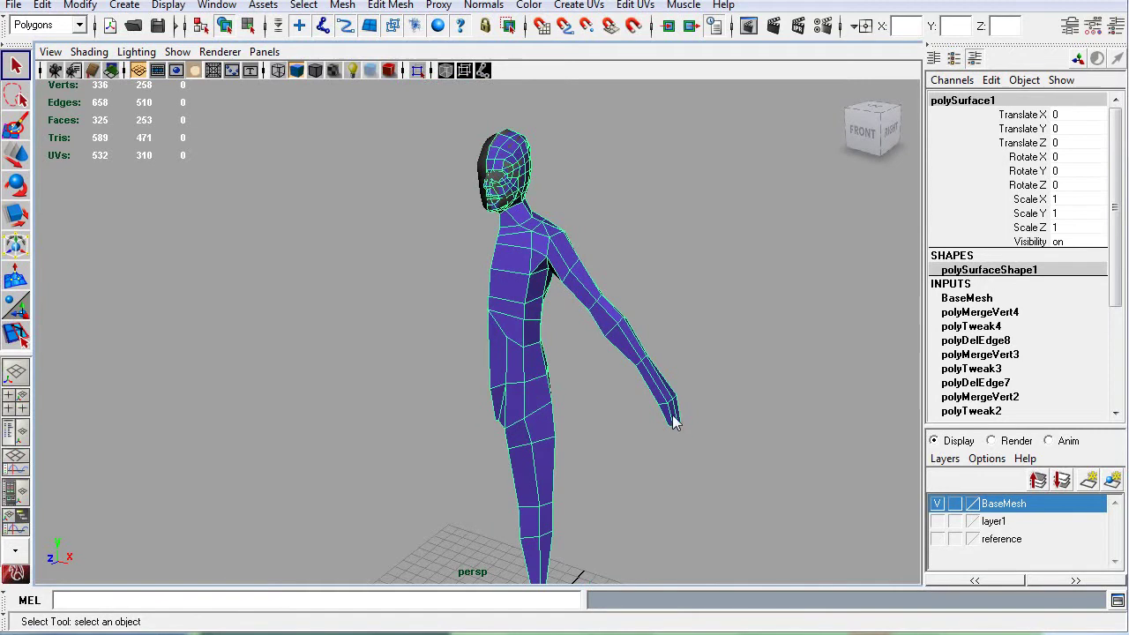
pyautogui.keyDown('alt'); pyautogui.moveTo(673, 424); pyautogui.dragTo(586, 297); pyautogui.keyUp('alt')
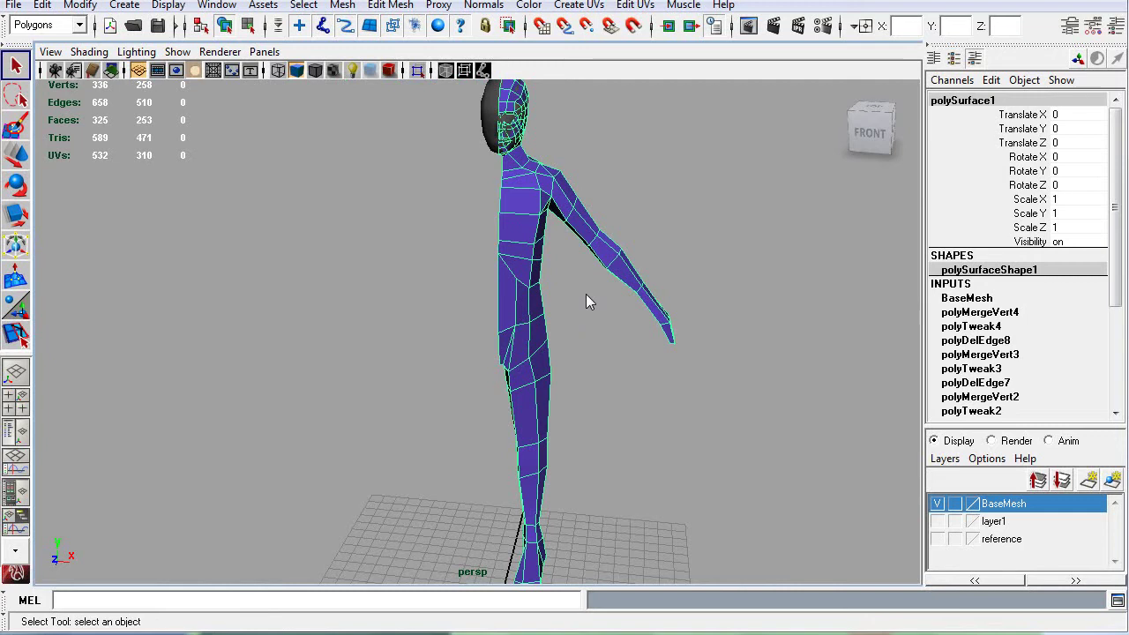
pyautogui.hotkey('ctrl', 's')
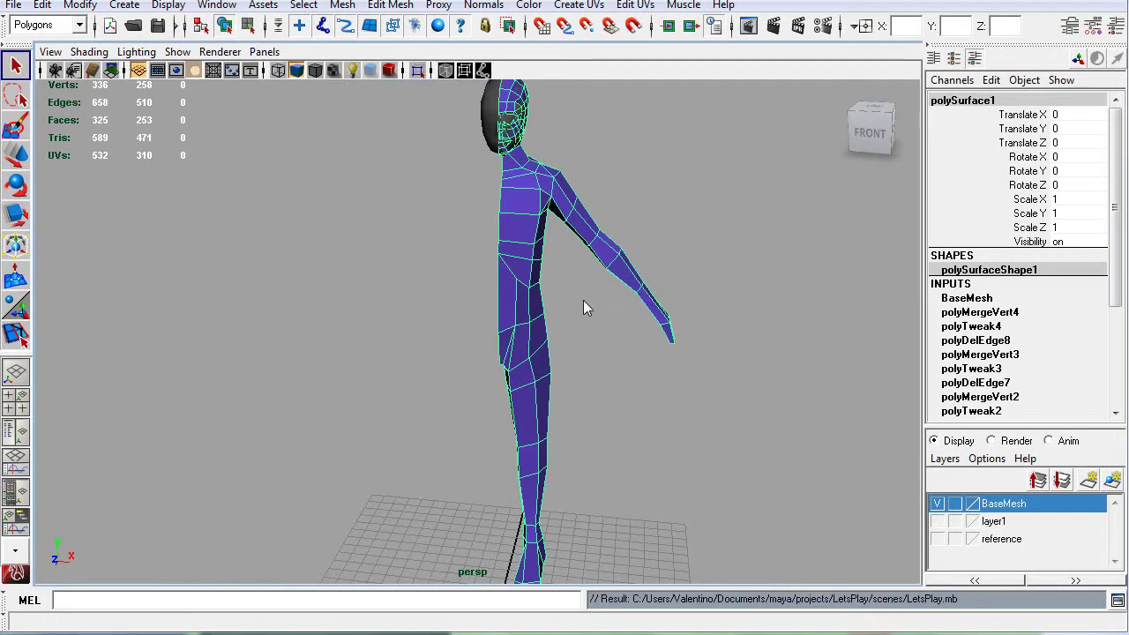
# Consult the reference sheet with the sketched face, torso, arm and leg cages, and return to the 3D scene.
pyautogui.keyDown('alt'); pyautogui.moveTo(680, 269); pyautogui.dragTo(661, 304); pyautogui.keyUp('alt')
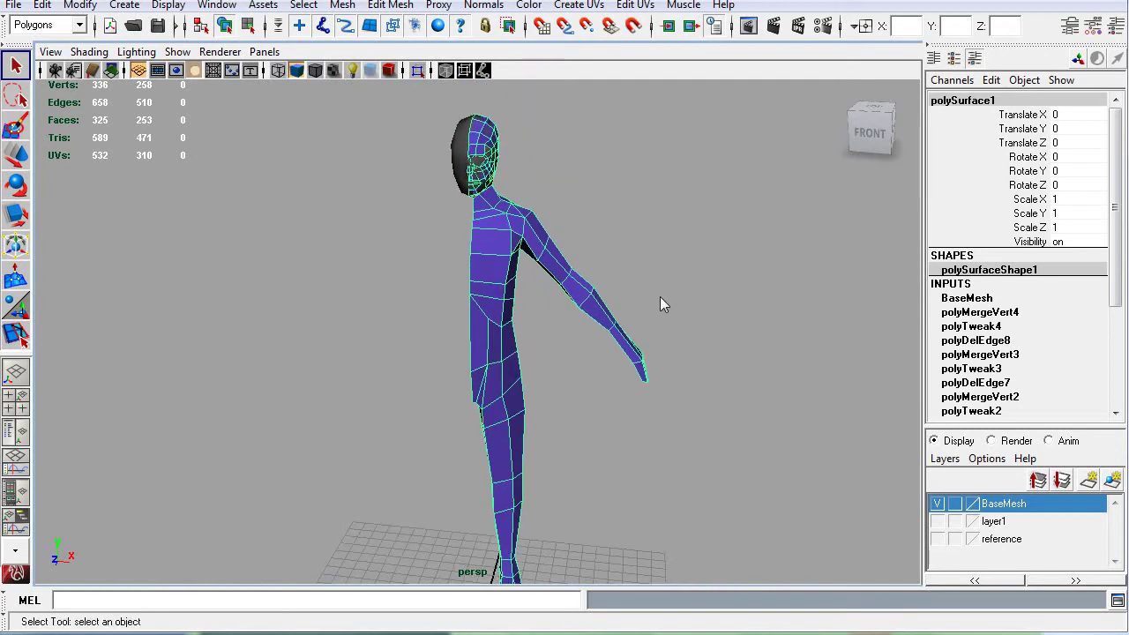
pyautogui.hotkey('alt', 'Tab')
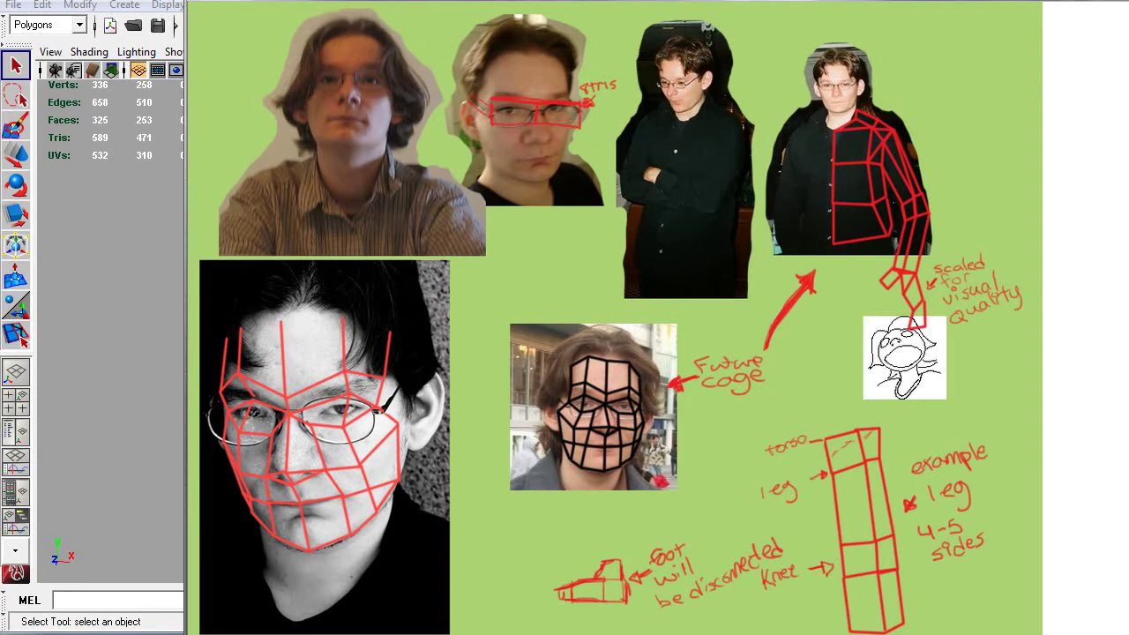
pyautogui.hotkey('alt', 'Tab')
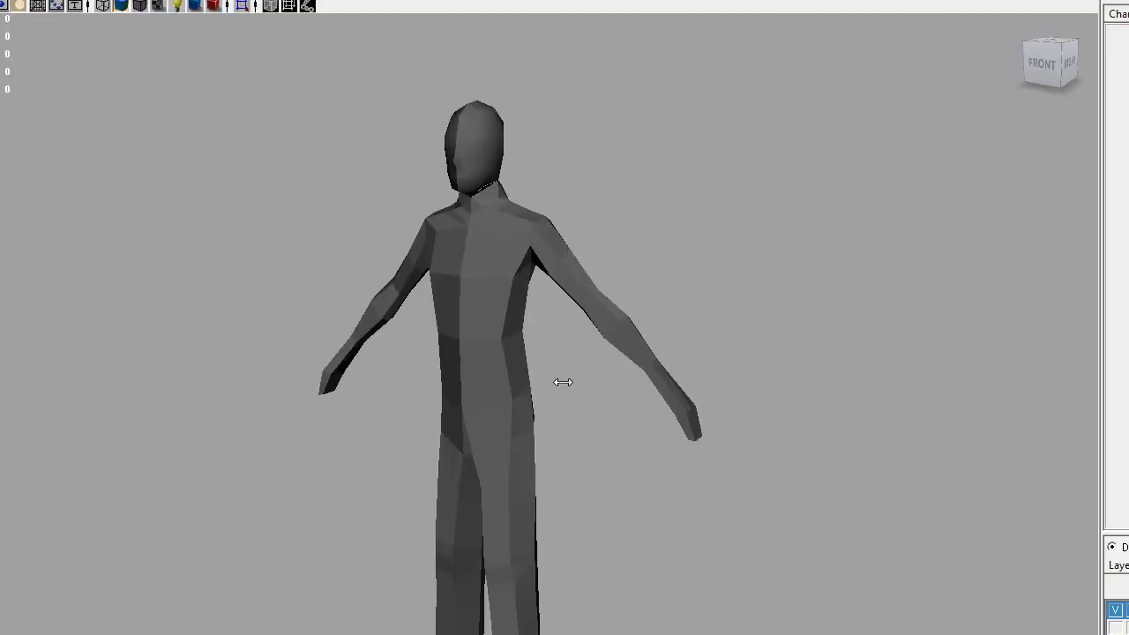
# Select all meshes of the full-body character and frame the figure with its wireframe.
pyautogui.click(516, 395)
pyautogui.moveTo(711, 101); pyautogui.dragTo(305, 634)
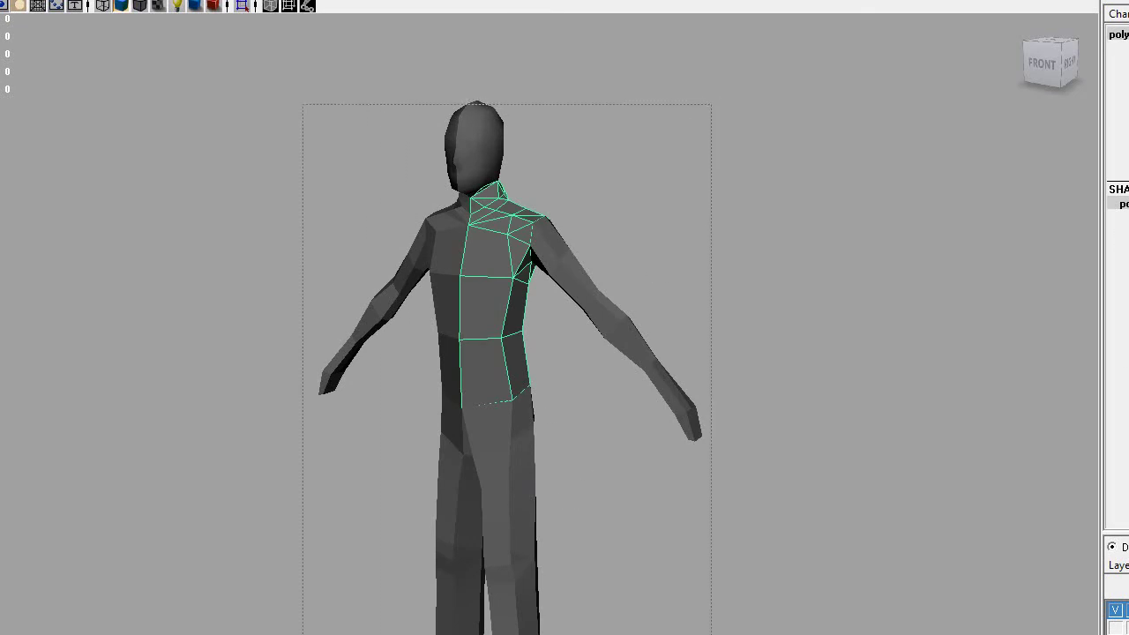
pyautogui.press('f')
pyautogui.keyDown('alt'); pyautogui.moveTo(602, 560); pyautogui.dragTo(635, 557, button='right'); pyautogui.keyUp('alt')
pyautogui.keyDown('alt'); pyautogui.moveTo(472, 462); pyautogui.dragTo(454, 545, button='middle'); pyautogui.keyUp('alt')
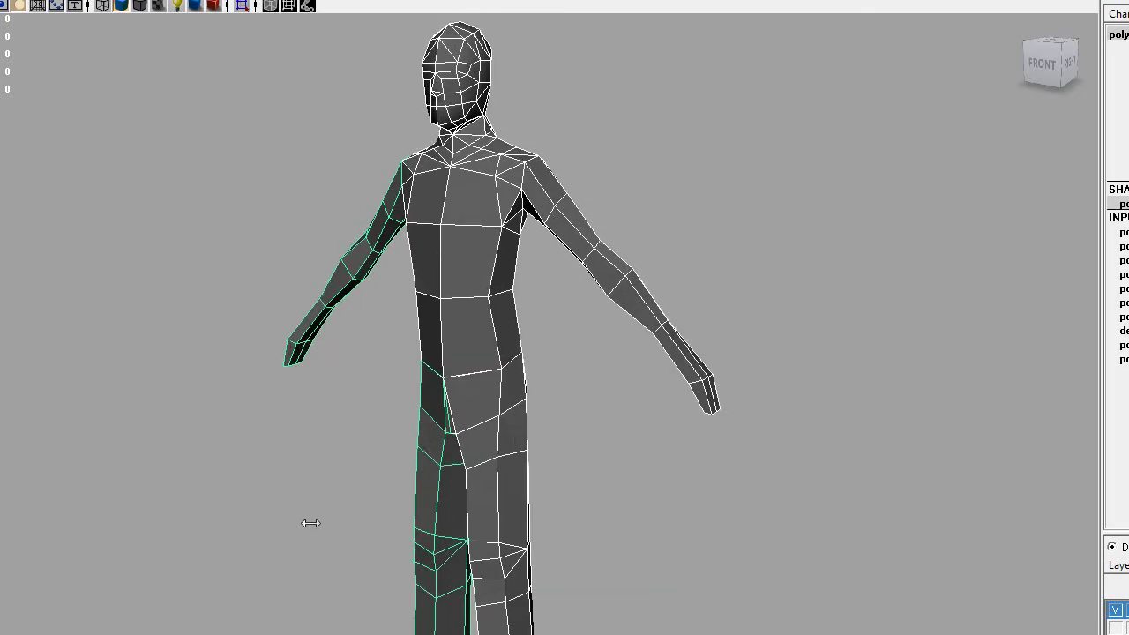
# Examine the full-body character's edge flow from the front, the side and the rear quarter.
pyautogui.keyDown('alt'); pyautogui.moveTo(310, 523); pyautogui.dragTo(461, 552); pyautogui.keyUp('alt')
pyautogui.keyDown('alt'); pyautogui.moveTo(462, 552); pyautogui.dragTo(403, 568, button='right'); pyautogui.keyUp('alt')
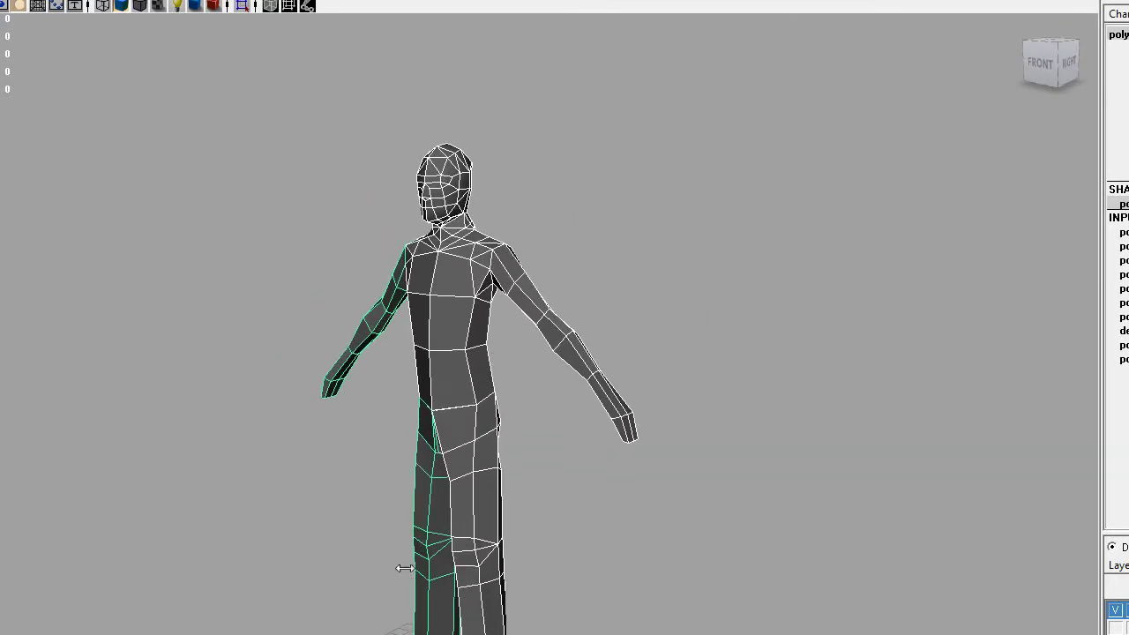
pyautogui.keyDown('alt'); pyautogui.moveTo(403, 569); pyautogui.dragTo(402, 553, button='middle'); pyautogui.keyUp('alt')
pyautogui.keyDown('alt'); pyautogui.moveTo(495, 480); pyautogui.dragTo(374, 507); pyautogui.keyUp('alt')
pyautogui.keyDown('alt'); pyautogui.moveTo(445, 512); pyautogui.dragTo(252, 527); pyautogui.keyUp('alt')
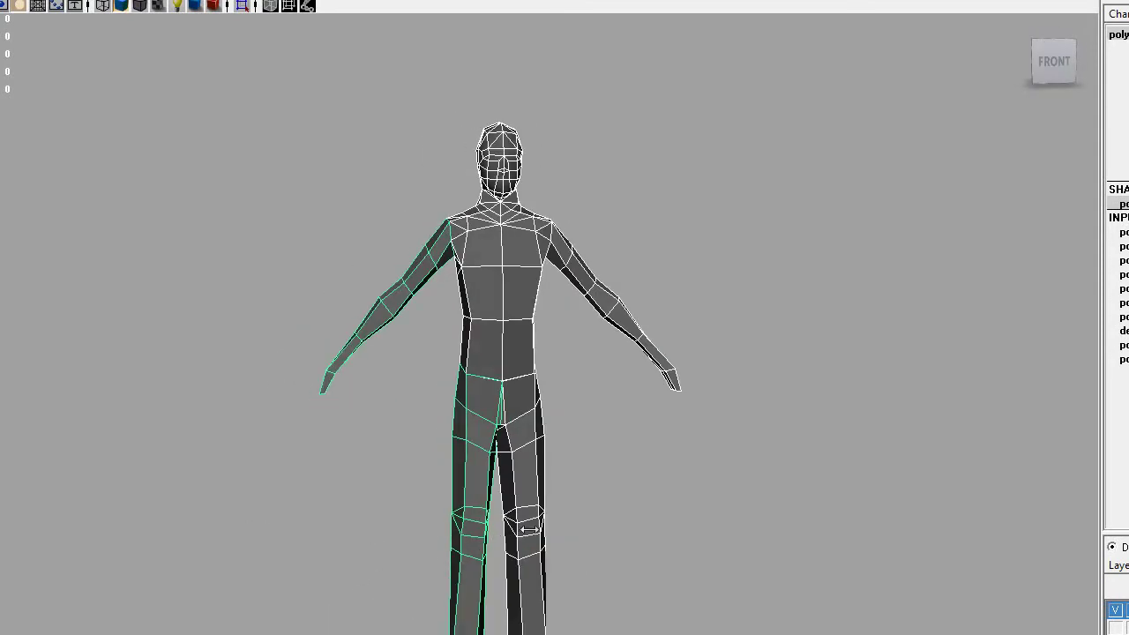
pyautogui.keyDown('alt'); pyautogui.moveTo(528, 529); pyautogui.dragTo(585, 345); pyautogui.keyUp('alt')
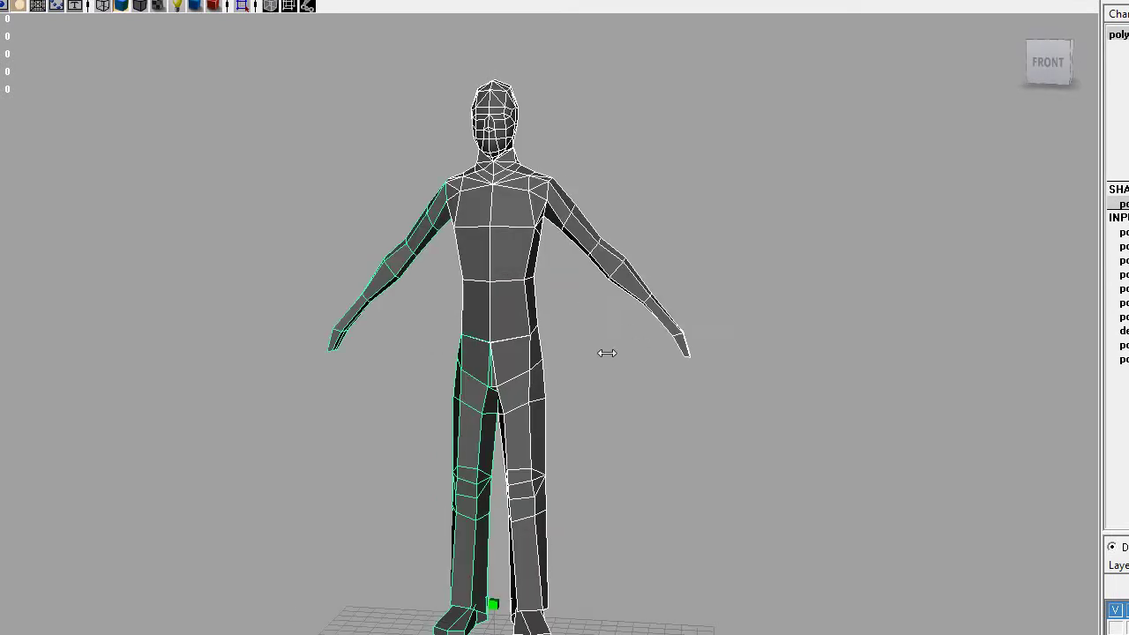
pyautogui.keyDown('alt'); pyautogui.moveTo(670, 418); pyautogui.dragTo(537, 475); pyautogui.keyUp('alt')
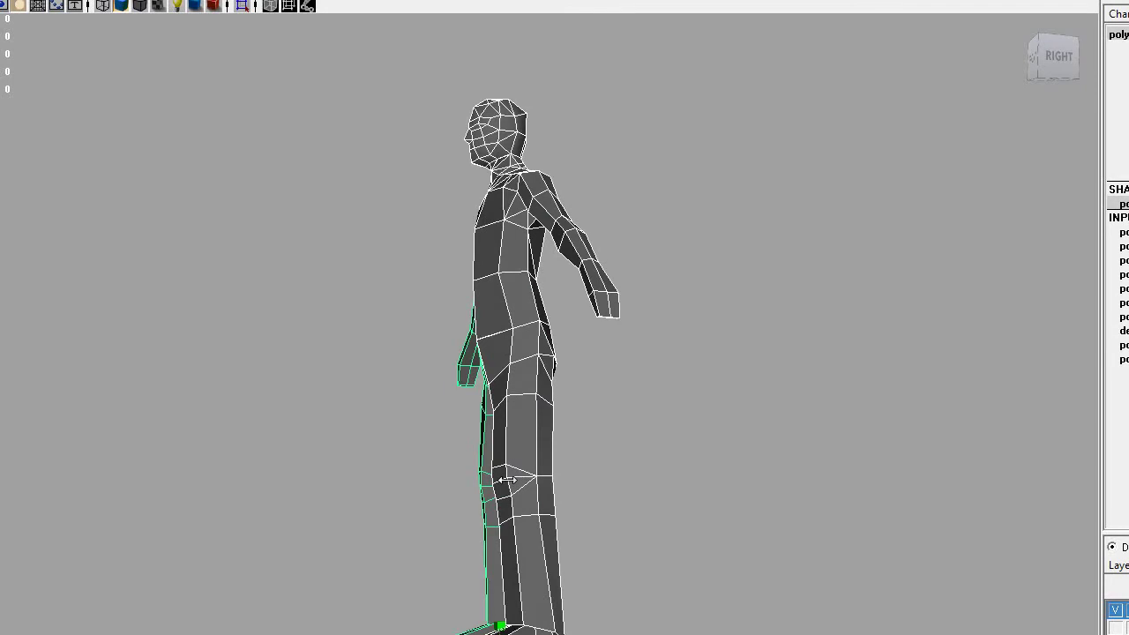
pyautogui.keyDown('alt'); pyautogui.moveTo(540, 485); pyautogui.dragTo(483, 500); pyautogui.keyUp('alt')
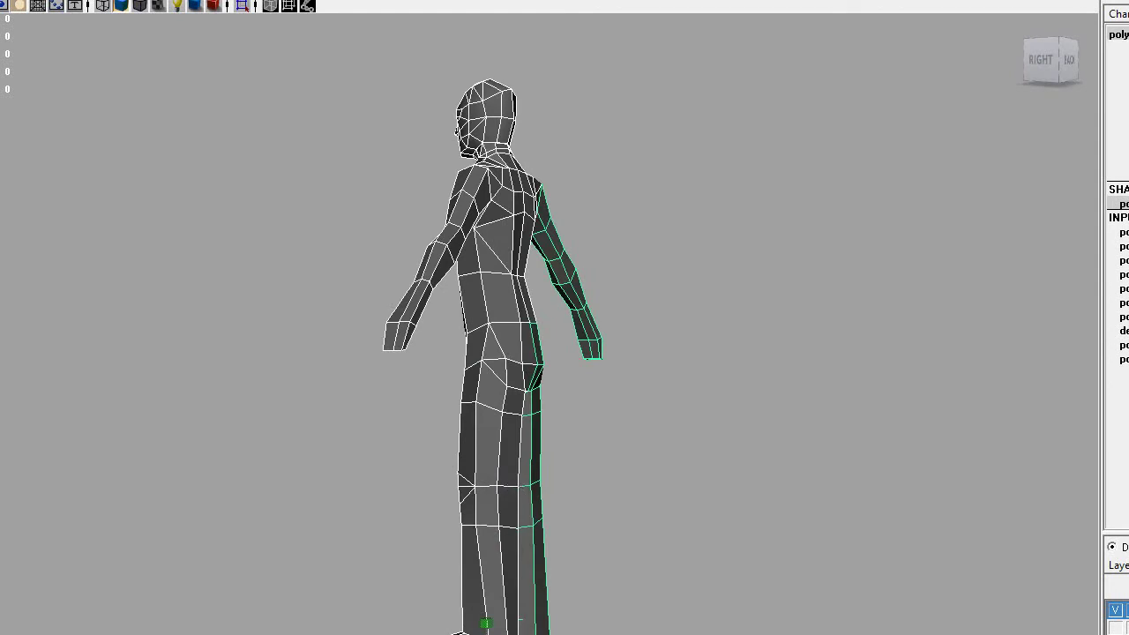
pyautogui.keyDown('alt'); pyautogui.moveTo(429, 586); pyautogui.dragTo(642, 580); pyautogui.keyUp('alt')
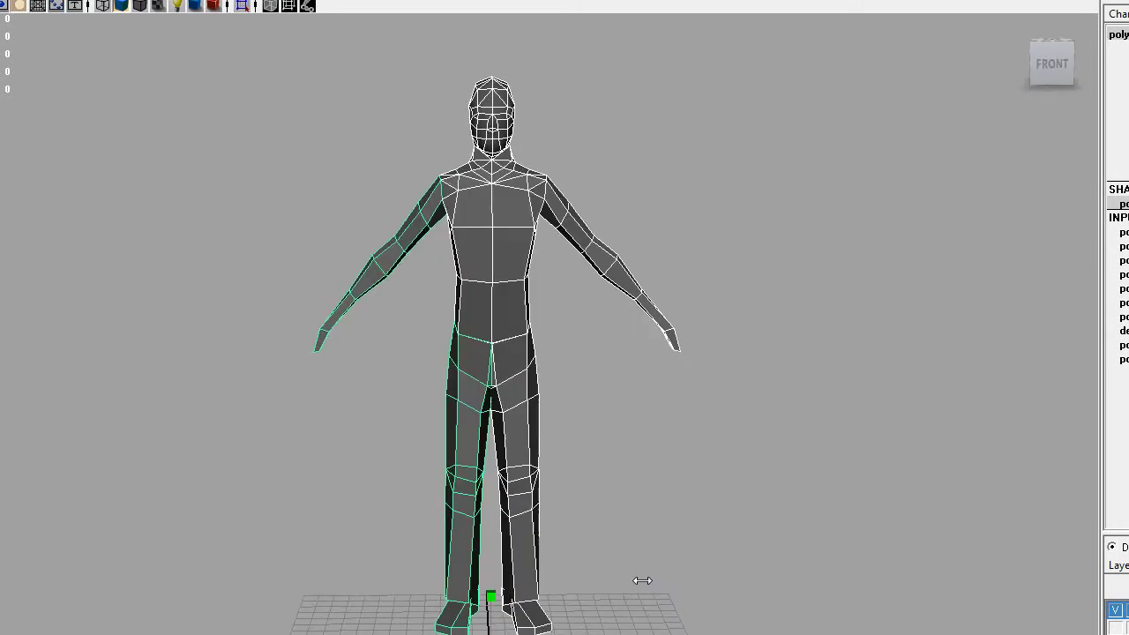
pyautogui.keyDown('alt'); pyautogui.moveTo(612, 529); pyautogui.dragTo(547, 461); pyautogui.keyUp('alt')
pyautogui.keyDown('alt'); pyautogui.moveTo(547, 461); pyautogui.dragTo(543, 436, button='middle'); pyautogui.keyUp('alt')
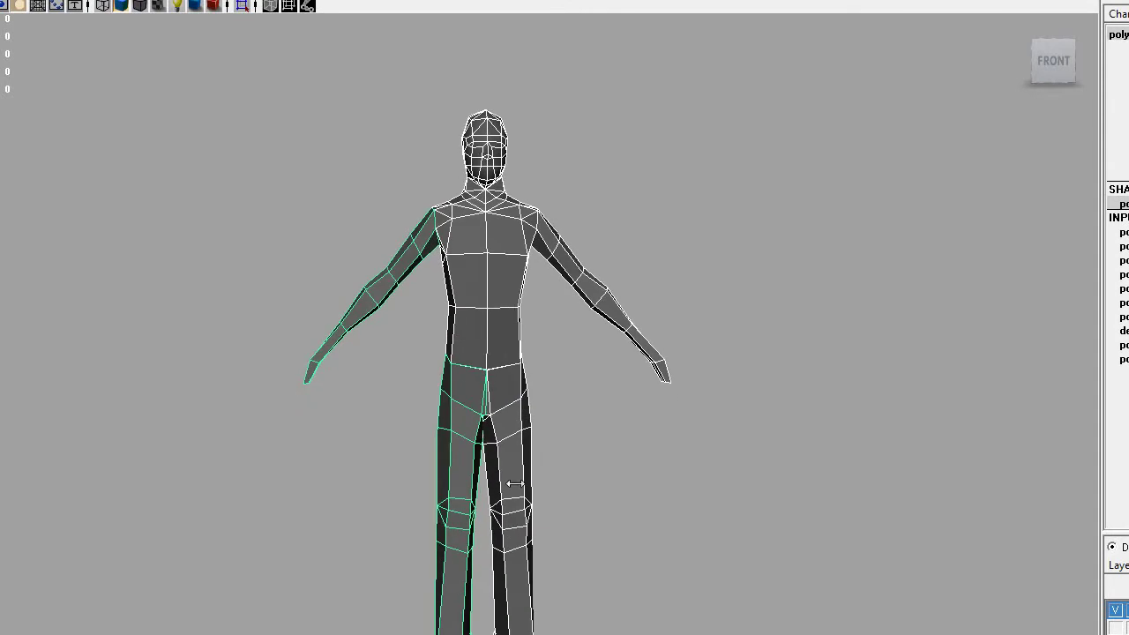
# Examine the mesh topology of the chest, shoulders, neck and arms at closer range.
pyautogui.keyDown('alt'); pyautogui.moveTo(509, 484); pyautogui.dragTo(552, 488, button='right'); pyautogui.keyUp('alt')
pyautogui.keyDown('alt'); pyautogui.moveTo(551, 488); pyautogui.dragTo(459, 435); pyautogui.keyUp('alt')
pyautogui.keyDown('alt'); pyautogui.moveTo(622, 426); pyautogui.dragTo(371, 434); pyautogui.keyUp('alt')
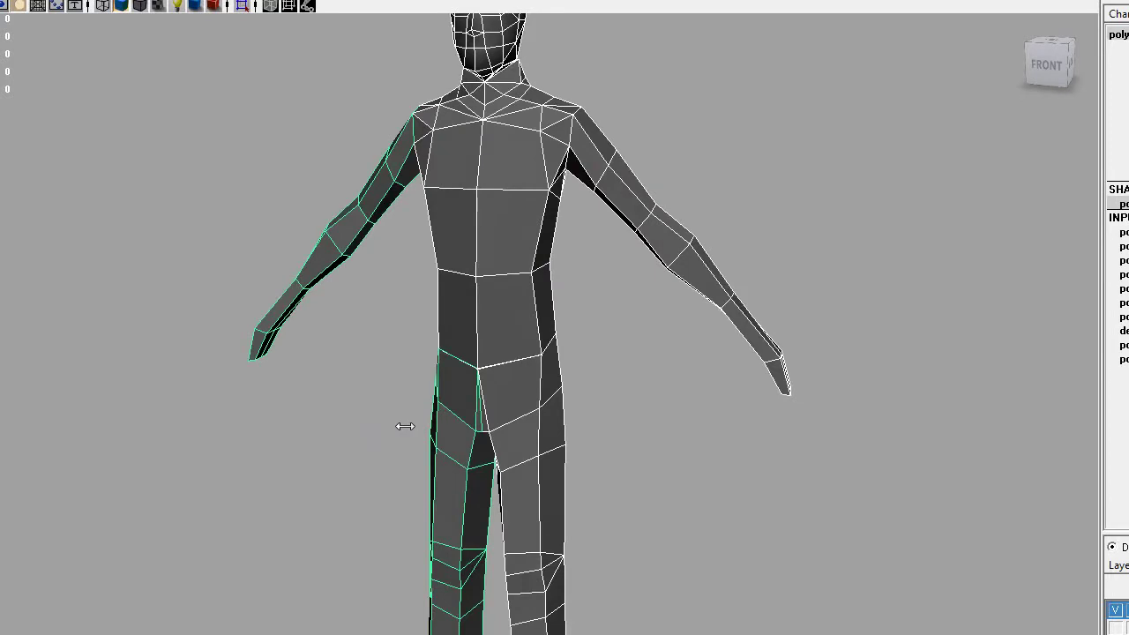
pyautogui.keyDown('alt'); pyautogui.moveTo(526, 395); pyautogui.dragTo(518, 492, button='middle'); pyautogui.keyUp('alt')
pyautogui.keyDown('alt'); pyautogui.moveTo(408, 409); pyautogui.dragTo(512, 403); pyautogui.keyUp('alt')
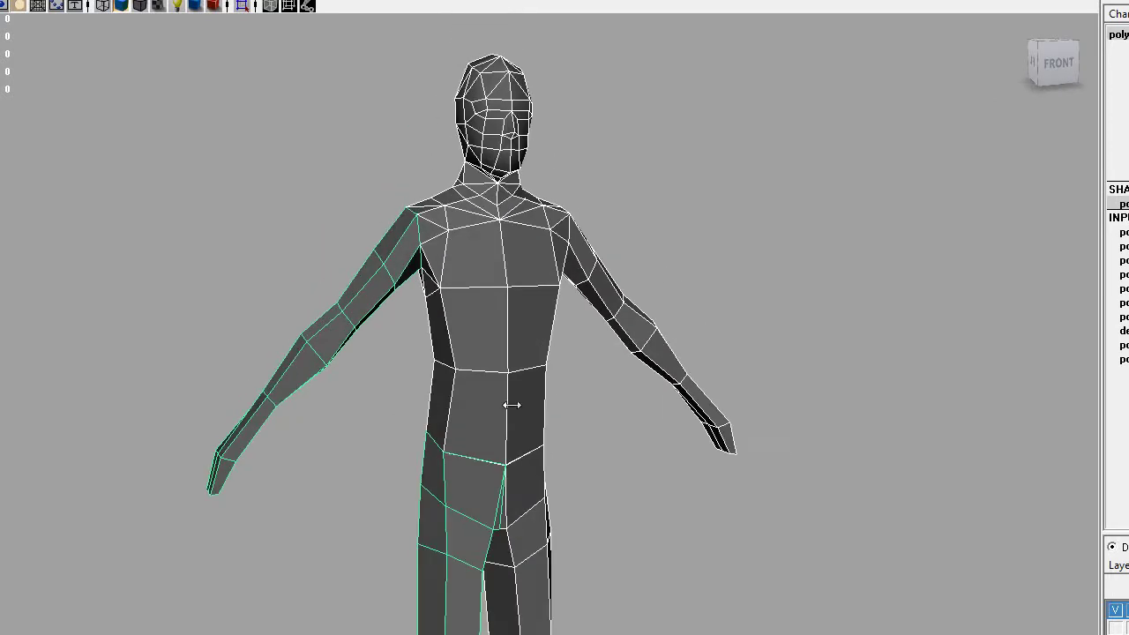
pyautogui.keyDown('alt'); pyautogui.moveTo(553, 446); pyautogui.dragTo(542, 509, button='middle'); pyautogui.keyUp('alt')
pyautogui.keyDown('alt'); pyautogui.moveTo(534, 446); pyautogui.dragTo(464, 438); pyautogui.keyUp('alt')
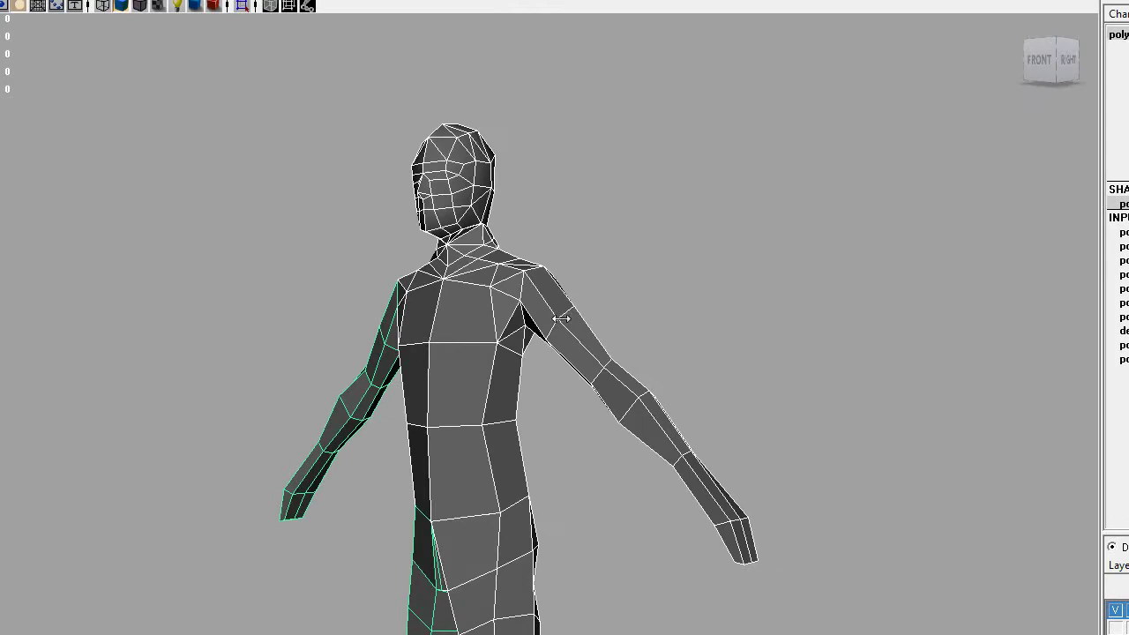
pyautogui.keyDown('alt'); pyautogui.moveTo(562, 318); pyautogui.dragTo(703, 351); pyautogui.keyUp('alt')
pyautogui.keyDown('alt'); pyautogui.moveTo(449, 490); pyautogui.dragTo(607, 531); pyautogui.keyUp('alt')
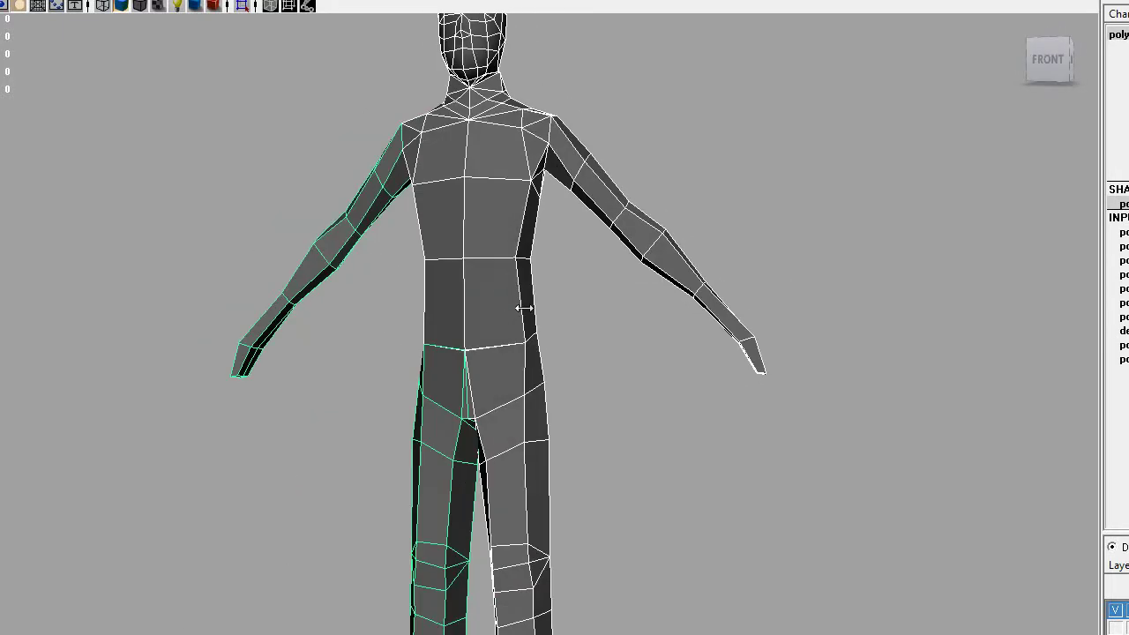
# Examine the mesh topology of the hips, knees, lower legs and separate feet.
pyautogui.keyDown('alt'); pyautogui.moveTo(565, 519); pyautogui.dragTo(527, 542); pyautogui.keyUp('alt')
pyautogui.keyDown('alt'); pyautogui.moveTo(449, 508); pyautogui.dragTo(476, 539); pyautogui.keyUp('alt')
pyautogui.keyDown('alt'); pyautogui.moveTo(476, 539); pyautogui.dragTo(461, 436, button='middle'); pyautogui.keyUp('alt')
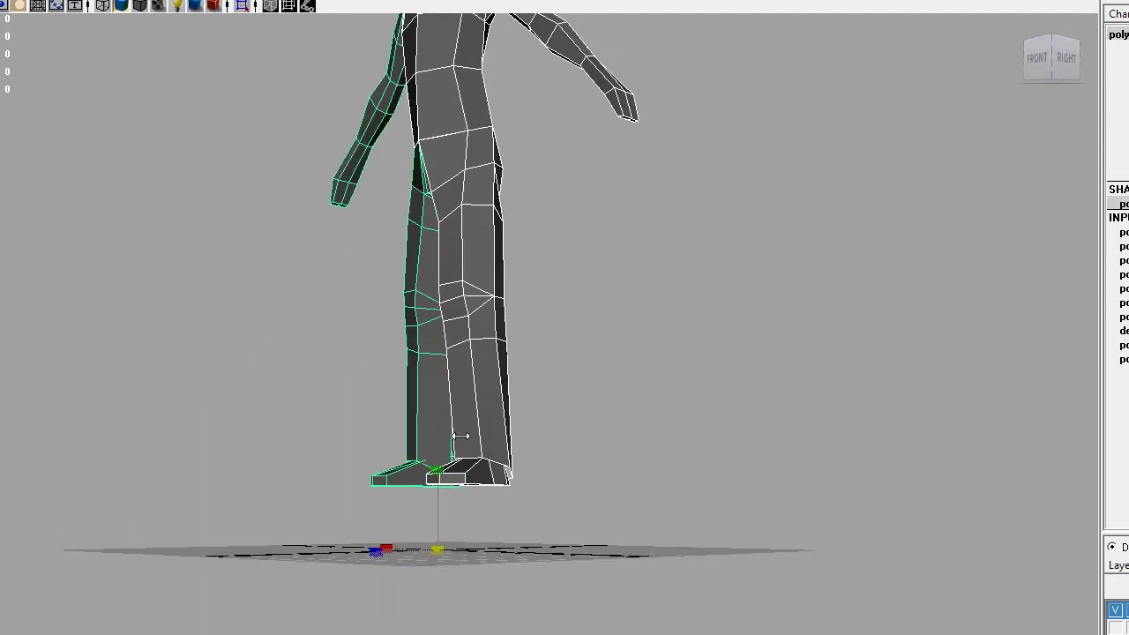
pyautogui.keyDown('alt'); pyautogui.moveTo(462, 436); pyautogui.dragTo(464, 444, button='right'); pyautogui.keyUp('alt')
pyautogui.keyDown('alt'); pyautogui.moveTo(510, 513); pyautogui.dragTo(512, 447, button='middle'); pyautogui.keyUp('alt')
pyautogui.keyDown('alt'); pyautogui.moveTo(511, 448); pyautogui.dragTo(535, 434); pyautogui.keyUp('alt')
pyautogui.keyDown('alt'); pyautogui.moveTo(536, 433); pyautogui.dragTo(433, 219, button='right'); pyautogui.keyUp('alt')
pyautogui.keyDown('alt'); pyautogui.moveTo(433, 220); pyautogui.dragTo(459, 441, button='middle'); pyautogui.keyUp('alt')
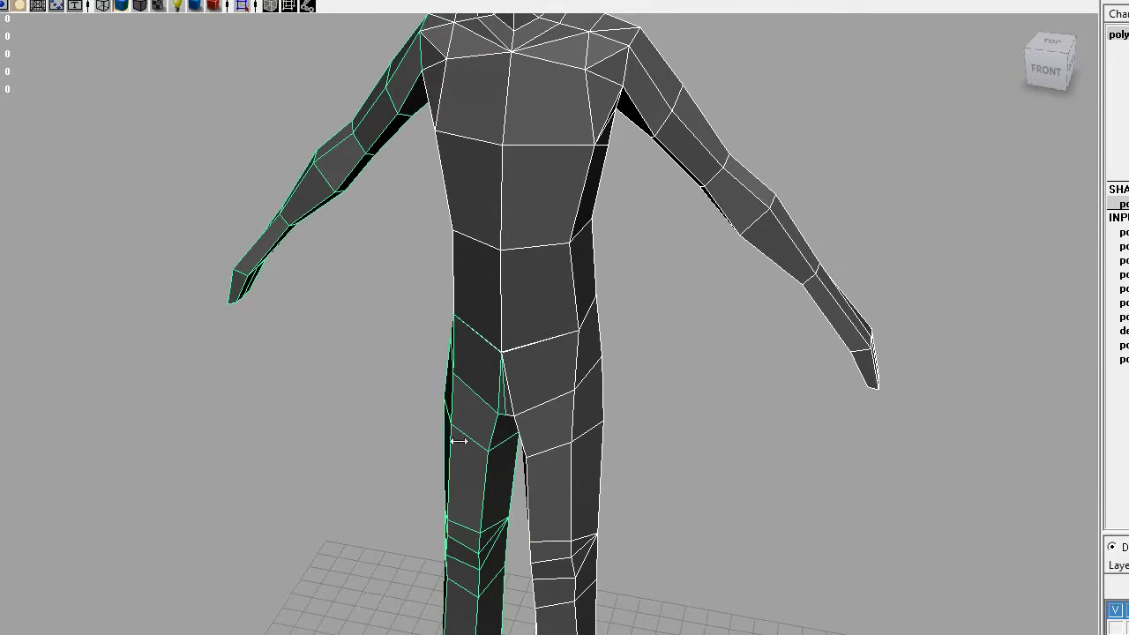
# Compare the front and back topology of the full body, and examine the upper body from both sides.
pyautogui.keyDown('alt'); pyautogui.moveTo(459, 441); pyautogui.dragTo(705, 396); pyautogui.keyUp('alt')
pyautogui.keyDown('alt'); pyautogui.moveTo(704, 369); pyautogui.dragTo(620, 539, button='middle'); pyautogui.keyUp('alt')
pyautogui.keyDown('alt'); pyautogui.moveTo(620, 539); pyautogui.dragTo(630, 614); pyautogui.keyUp('alt')
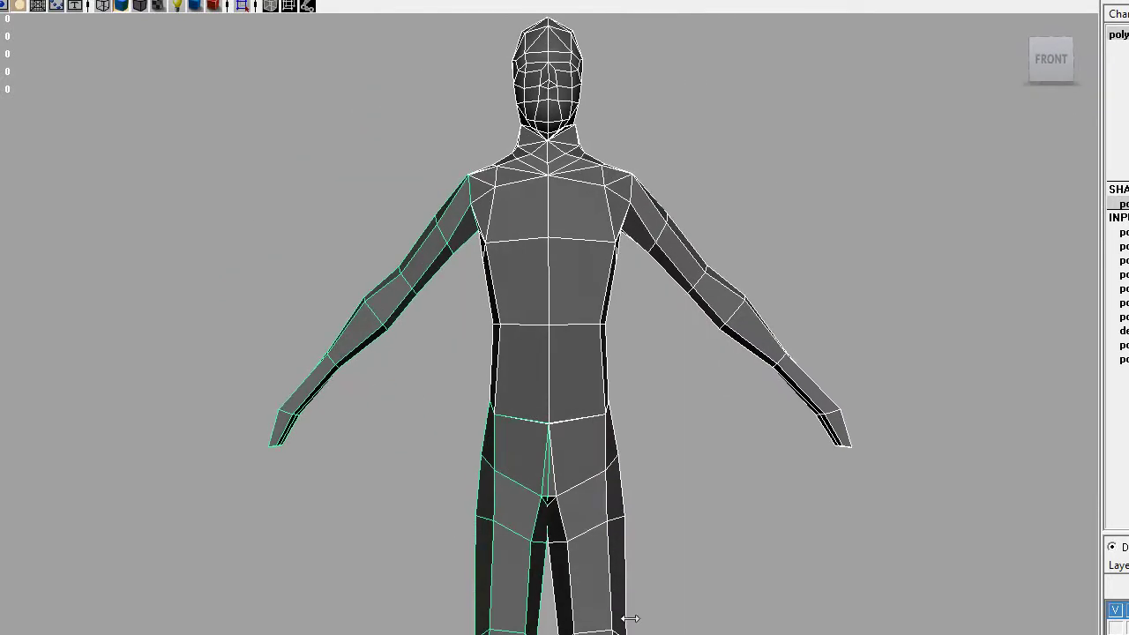
pyautogui.keyDown('alt'); pyautogui.moveTo(630, 615); pyautogui.dragTo(501, 458, button='middle'); pyautogui.keyUp('alt')
pyautogui.keyDown('alt'); pyautogui.moveTo(502, 458); pyautogui.dragTo(427, 440); pyautogui.keyUp('alt')
pyautogui.keyDown('alt'); pyautogui.moveTo(427, 439); pyautogui.dragTo(388, 423, button='right'); pyautogui.keyUp('alt')
pyautogui.keyDown('alt'); pyautogui.moveTo(388, 424); pyautogui.dragTo(156, 411); pyautogui.keyUp('alt')
pyautogui.keyDown('alt'); pyautogui.moveTo(156, 411); pyautogui.dragTo(140, 445, button='right'); pyautogui.keyUp('alt')
pyautogui.keyDown('alt'); pyautogui.moveTo(140, 446); pyautogui.dragTo(139, 449); pyautogui.keyUp('alt')
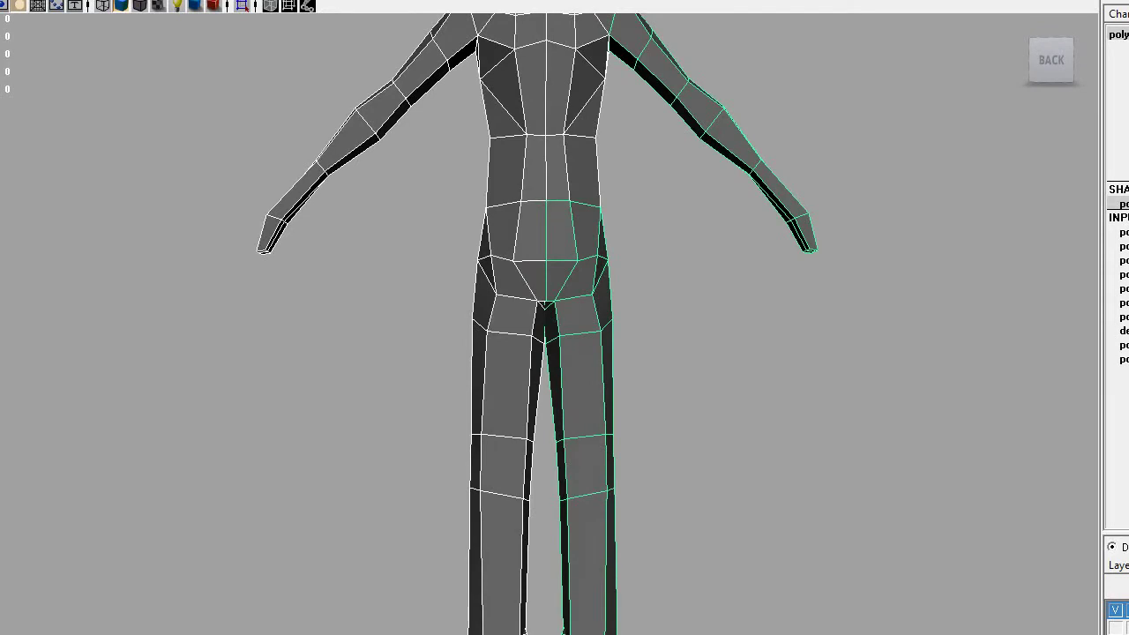
pyautogui.keyDown('alt'); pyautogui.moveTo(554, 554); pyautogui.dragTo(714, 500); pyautogui.keyUp('alt')
pyautogui.keyDown('alt'); pyautogui.moveTo(459, 292); pyautogui.dragTo(632, 539, button='middle'); pyautogui.keyUp('alt')
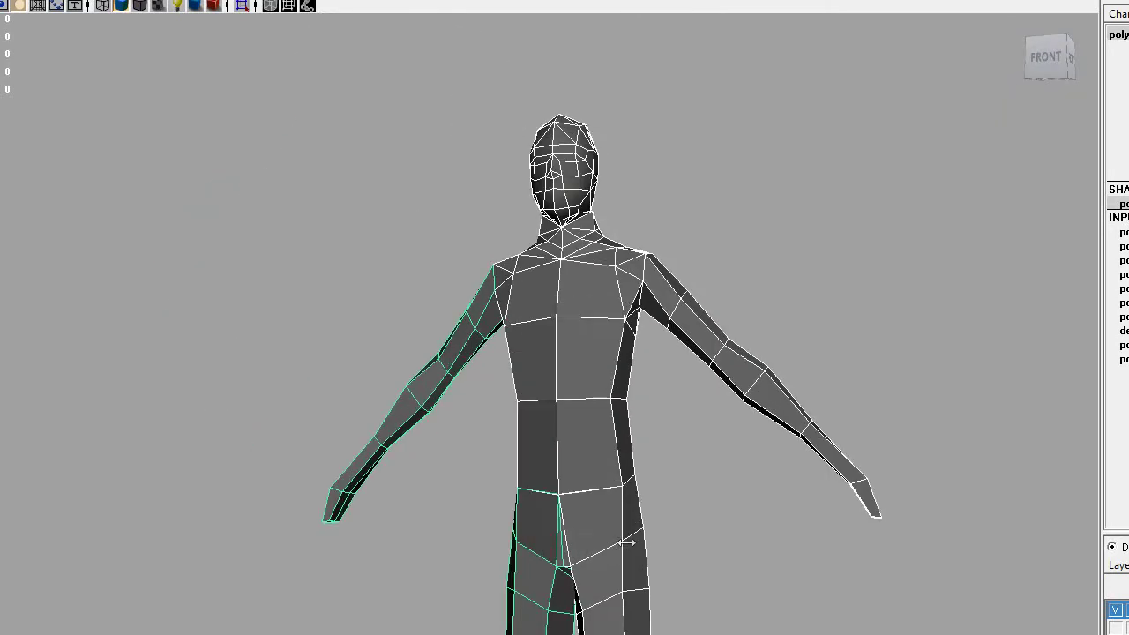
pyautogui.keyDown('alt'); pyautogui.moveTo(586, 434); pyautogui.dragTo(652, 467); pyautogui.keyUp('alt')
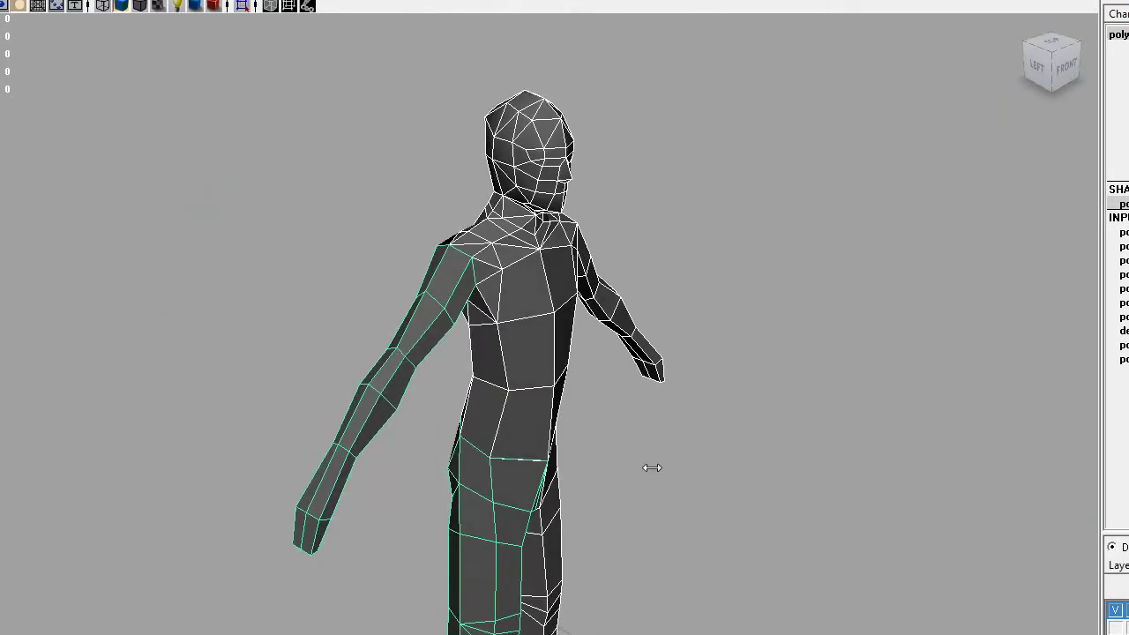
pyautogui.keyDown('alt'); pyautogui.moveTo(652, 468); pyautogui.dragTo(443, 451); pyautogui.keyUp('alt')
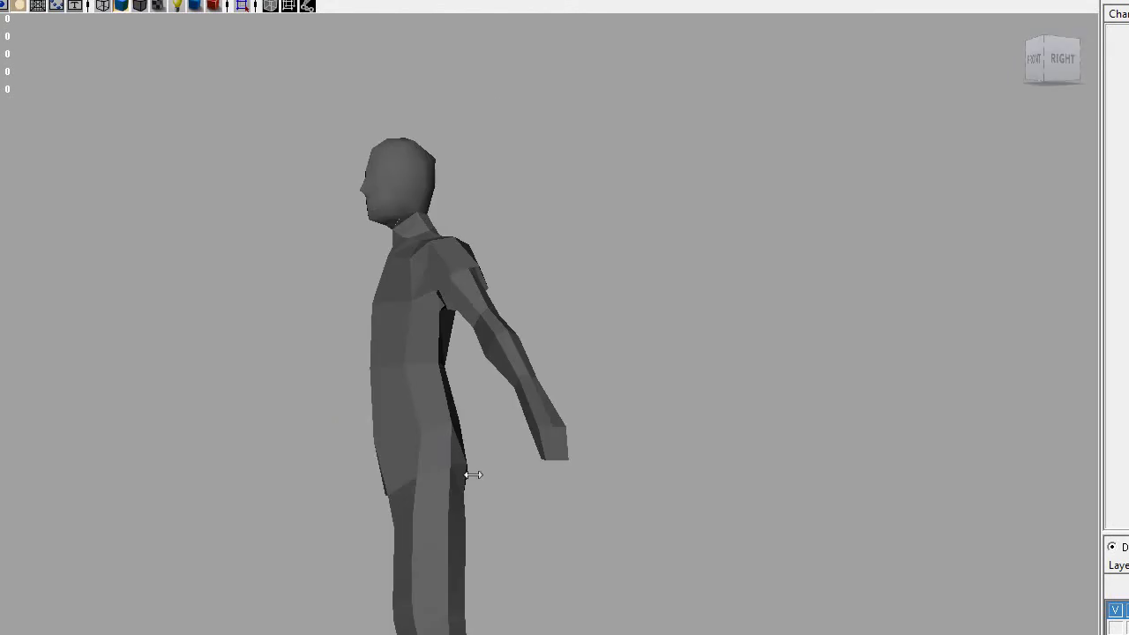
# Examine how the separate arm sits inside the short sleeve on the half-body model.
pyautogui.keyDown('alt'); pyautogui.moveTo(309, 431); pyautogui.dragTo(411, 438); pyautogui.keyUp('alt')
pyautogui.keyDown('alt'); pyautogui.moveTo(411, 438); pyautogui.dragTo(505, 431, button='right'); pyautogui.keyUp('alt')
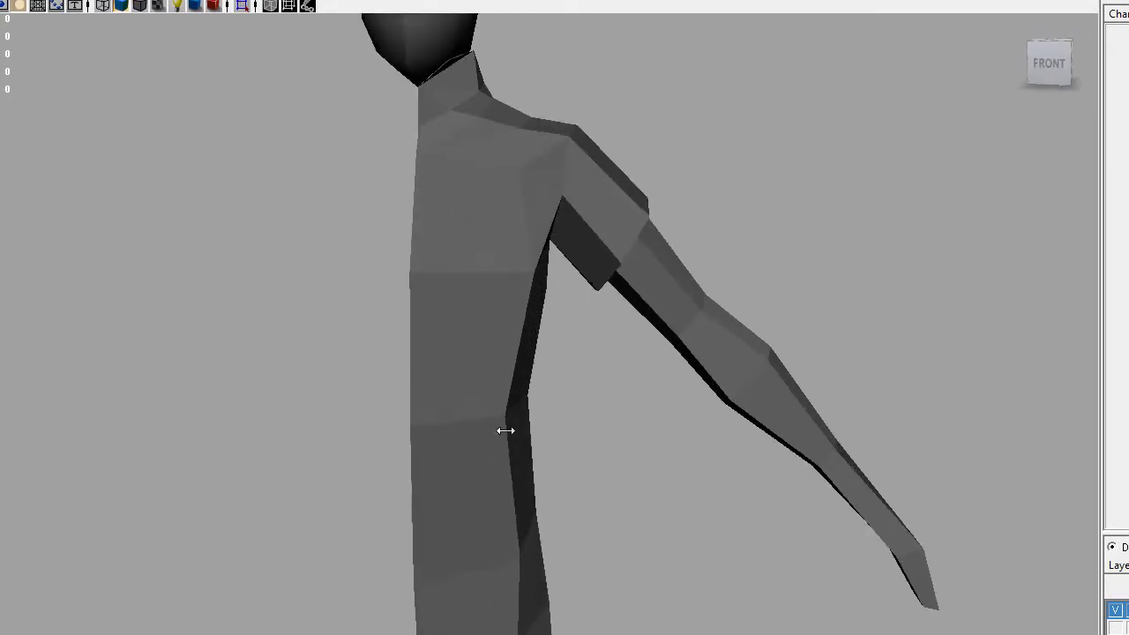
pyautogui.keyDown('alt'); pyautogui.moveTo(505, 430); pyautogui.dragTo(497, 478, button='middle'); pyautogui.keyUp('alt')
pyautogui.keyDown('alt'); pyautogui.moveTo(543, 511); pyautogui.dragTo(595, 501, button='middle'); pyautogui.keyUp('alt')
pyautogui.keyDown('alt'); pyautogui.moveTo(594, 502); pyautogui.dragTo(430, 517); pyautogui.keyUp('alt')
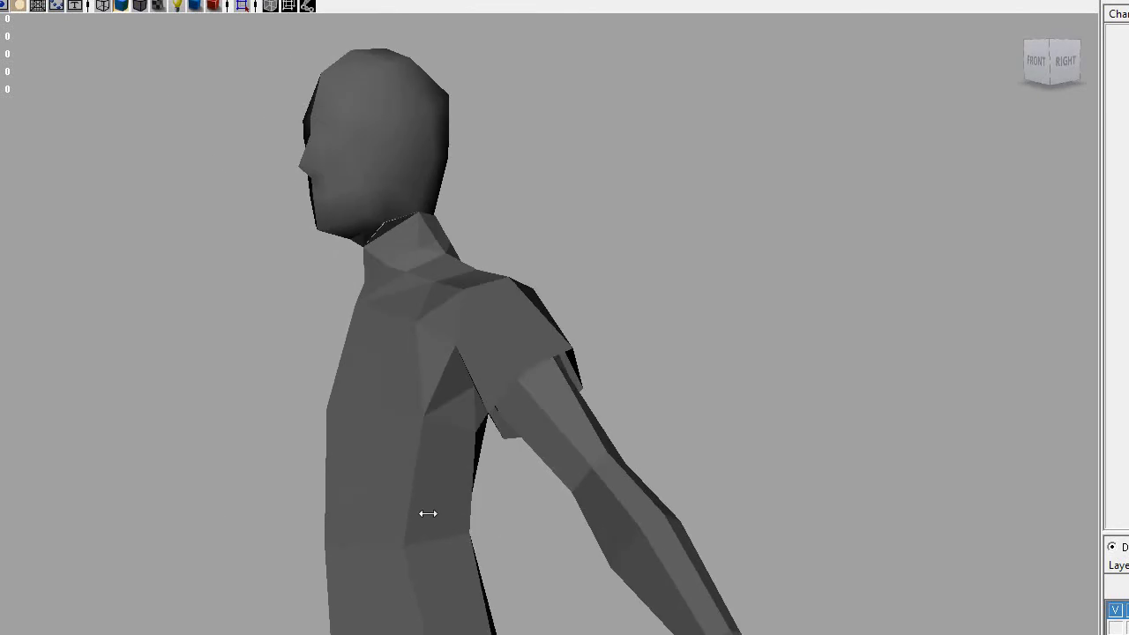
pyautogui.keyDown('alt'); pyautogui.moveTo(555, 463); pyautogui.dragTo(520, 493); pyautogui.keyUp('alt')
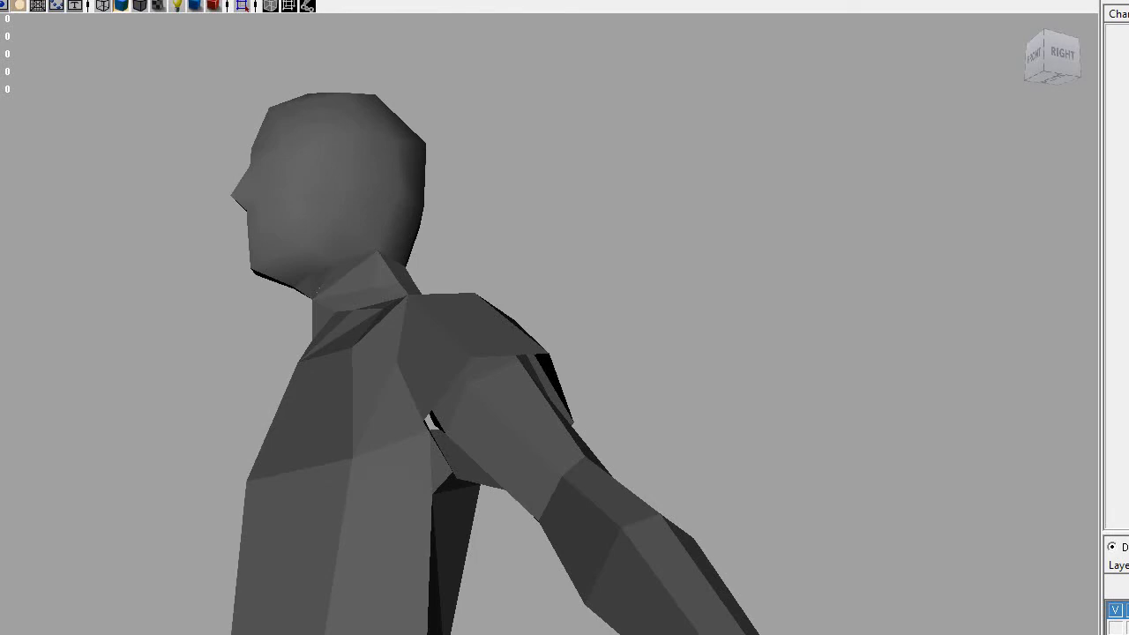
# Turn on backface culling for the viewport's shading.
pyautogui.click(2, 2)
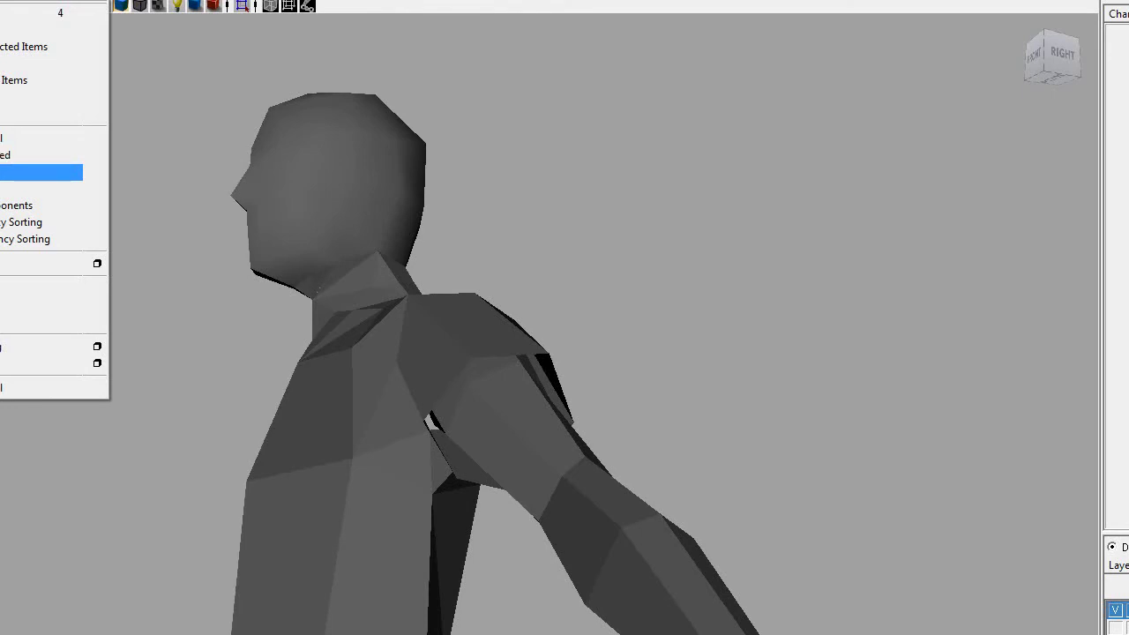
pyautogui.click(141, 117)
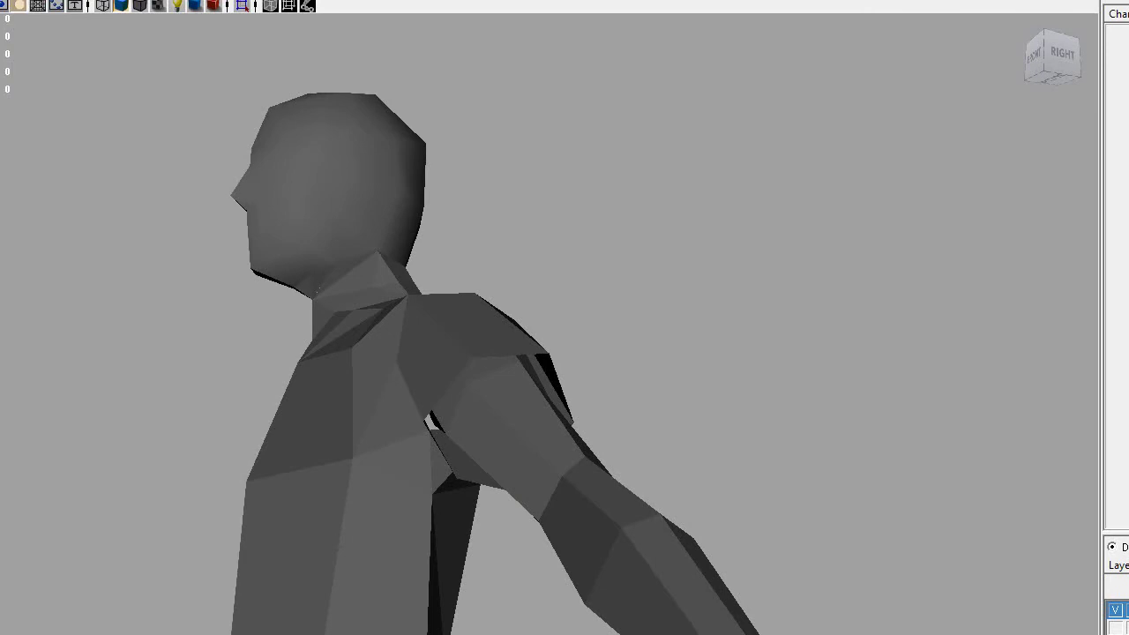
pyautogui.click(4, 289)
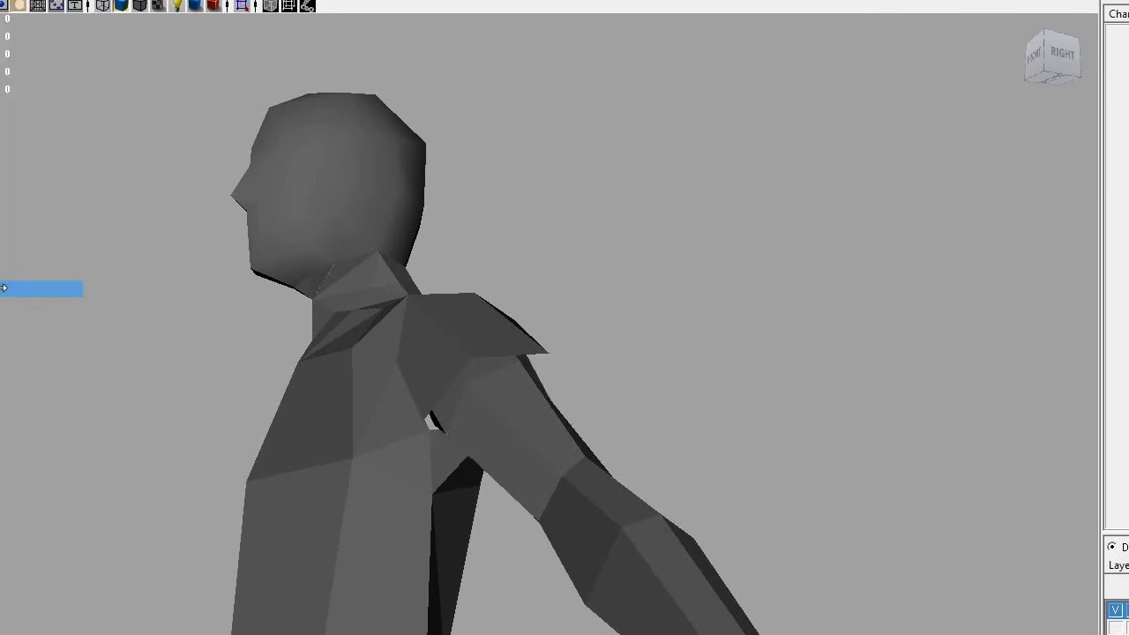
# Inspect the sleeved torso mesh around the shoulder opening, and select the separate arm mesh.
pyautogui.click(467, 342)
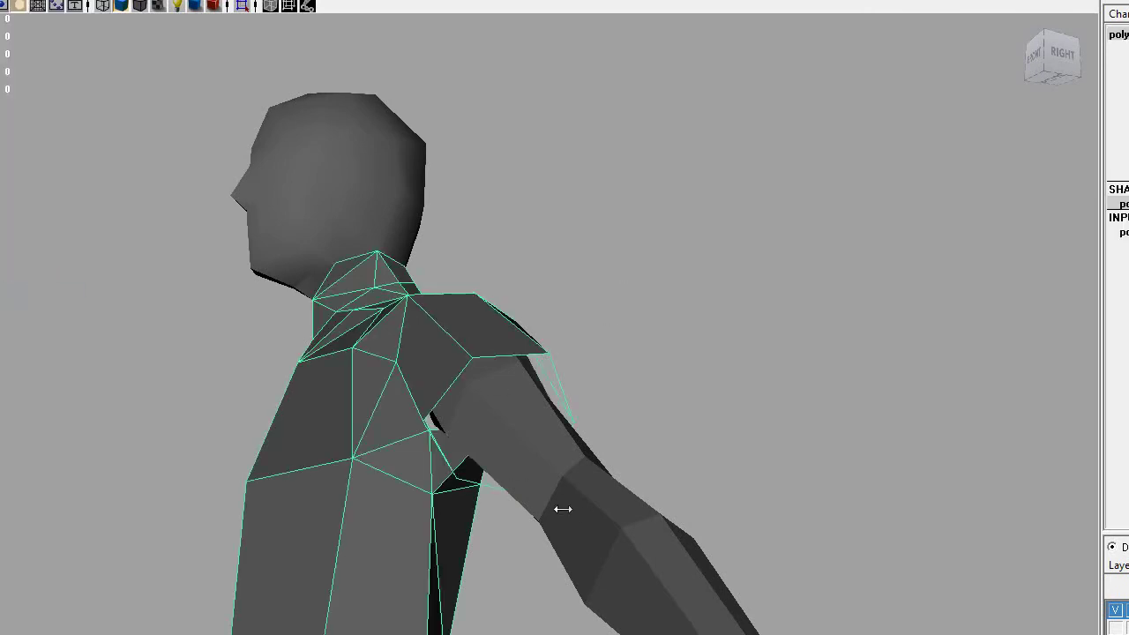
pyautogui.keyDown('alt'); pyautogui.moveTo(559, 509); pyautogui.dragTo(461, 462); pyautogui.keyUp('alt')
pyautogui.keyDown('alt'); pyautogui.moveTo(392, 465); pyautogui.dragTo(408, 396); pyautogui.keyUp('alt')
pyautogui.keyDown('alt'); pyautogui.moveTo(409, 395); pyautogui.dragTo(539, 519, button='right'); pyautogui.keyUp('alt')
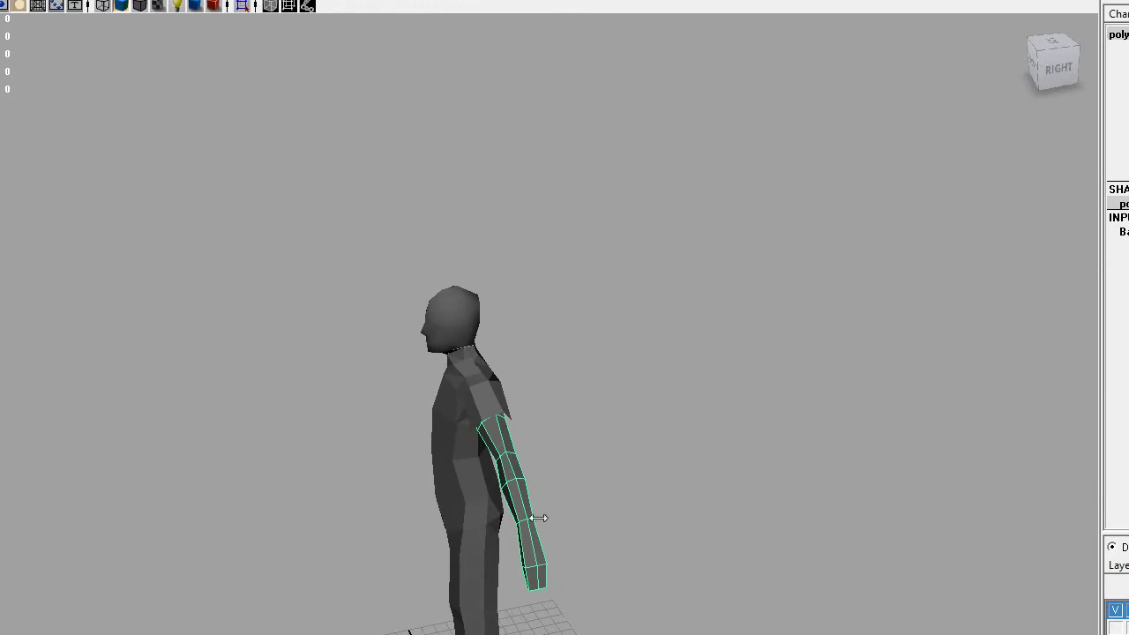
# Try pulling the separate arm mesh away from the sleeve twice, undoing each move, and view the shoulder up close.
pyautogui.moveTo(511, 493); pyautogui.dragTo(637, 469, button='middle')
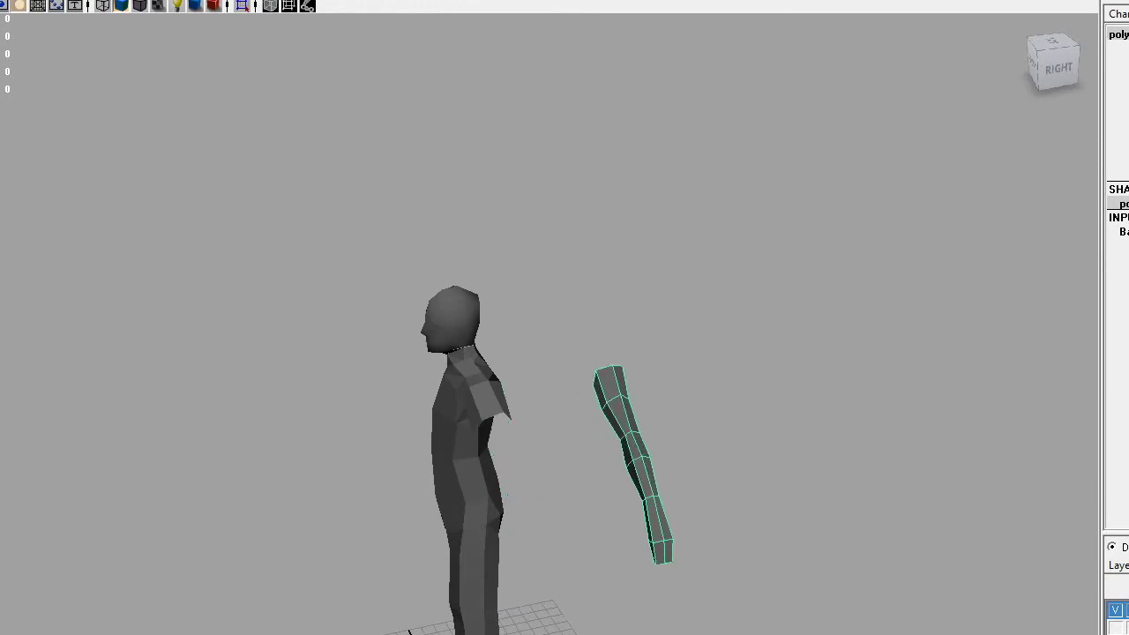
pyautogui.hotkey('ctrl', 'z')
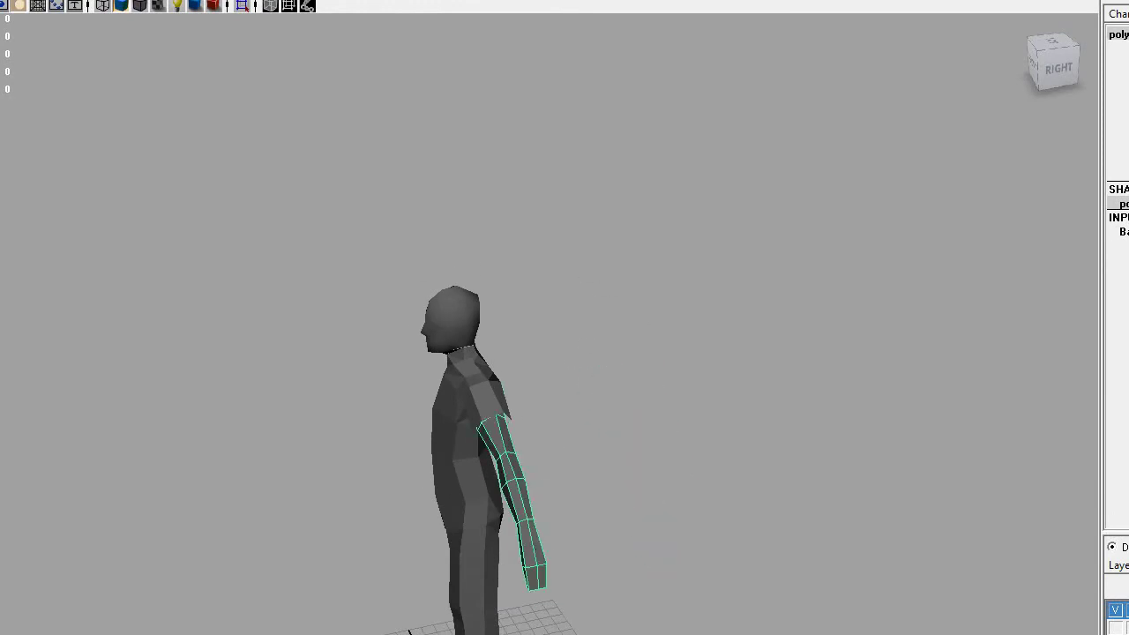
pyautogui.moveTo(512, 501); pyautogui.dragTo(546, 481, button='middle')
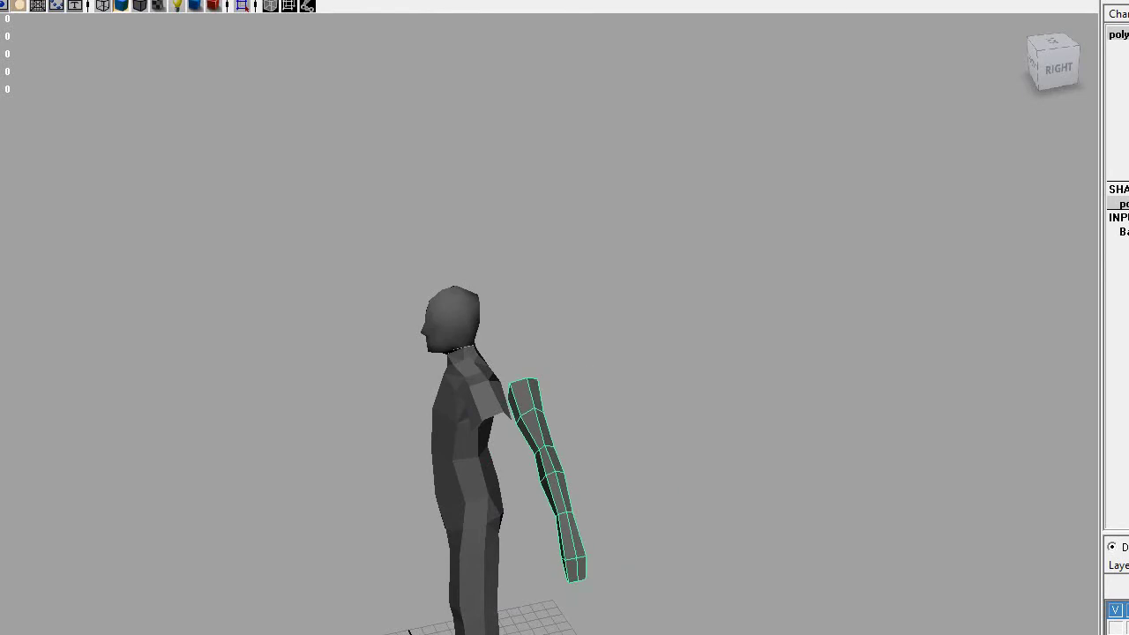
pyautogui.hotkey('ctrl', 'z')
pyautogui.keyDown('alt'); pyautogui.moveTo(481, 621); pyautogui.dragTo(481, 539, button='right'); pyautogui.keyUp('alt')
pyautogui.moveTo(482, 539)
pyautogui.keyDown('alt'); pyautogui.mouseDown()
pyautogui.moveTo(489, 522)
pyautogui.moveTo(466, 538)
pyautogui.mouseUp(); pyautogui.keyUp('alt')
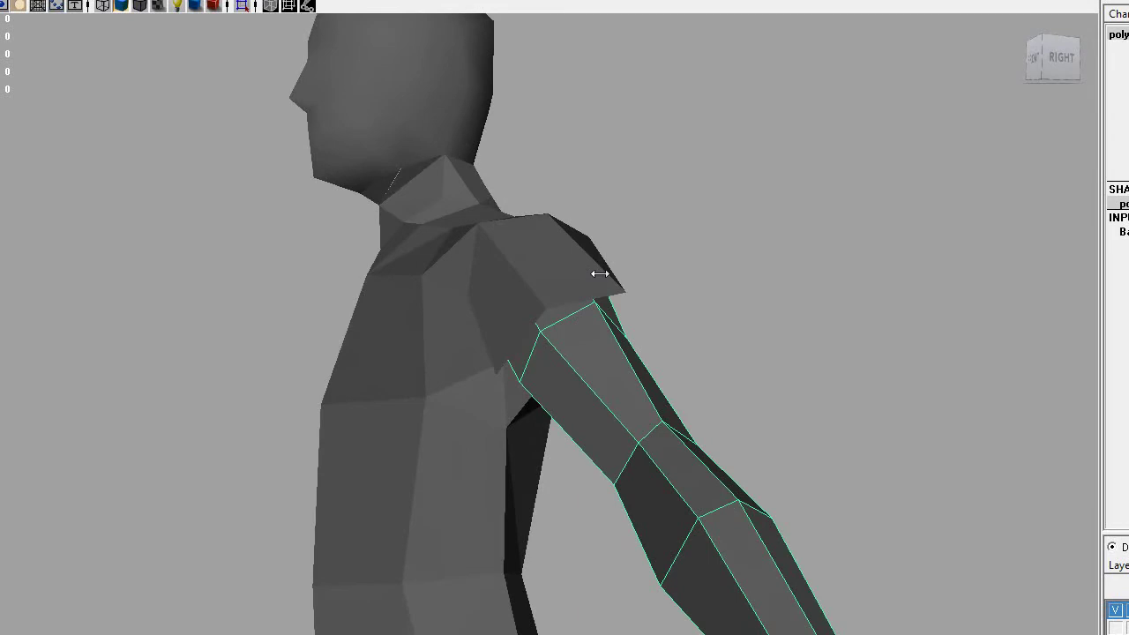
# Try extruding the torso mesh's sleeve-opening edge loop inward to give it thickness, and extruding it again up inside the sleeve.
pyautogui.click(404, 313)
pyautogui.click(448, 328)
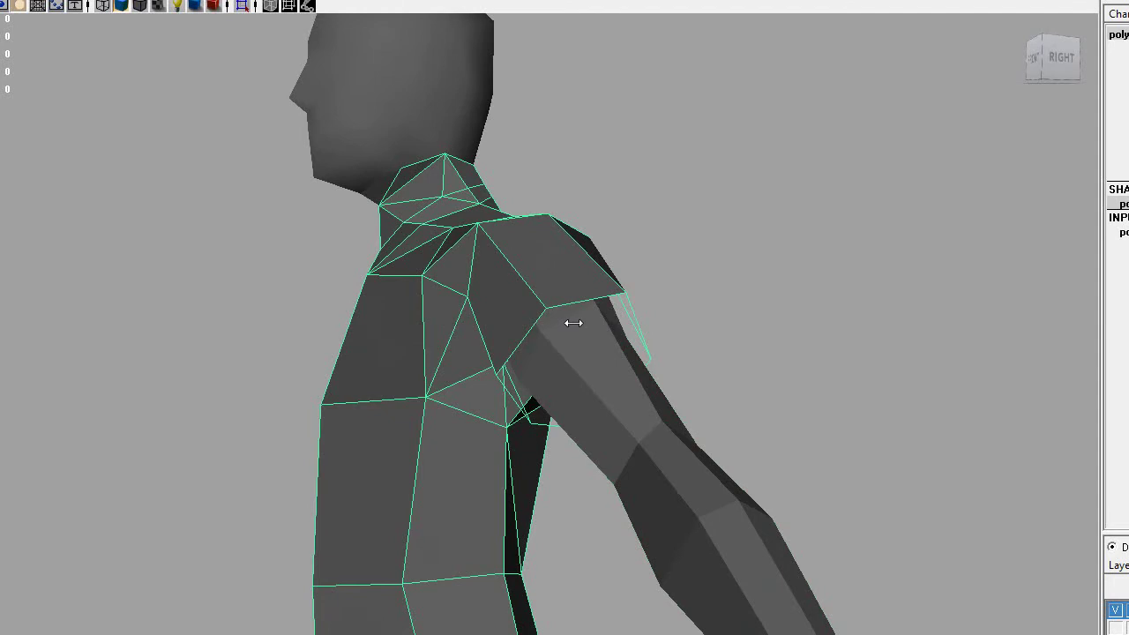
pyautogui.moveTo(577, 294); pyautogui.dragTo(575, 185, button='right')
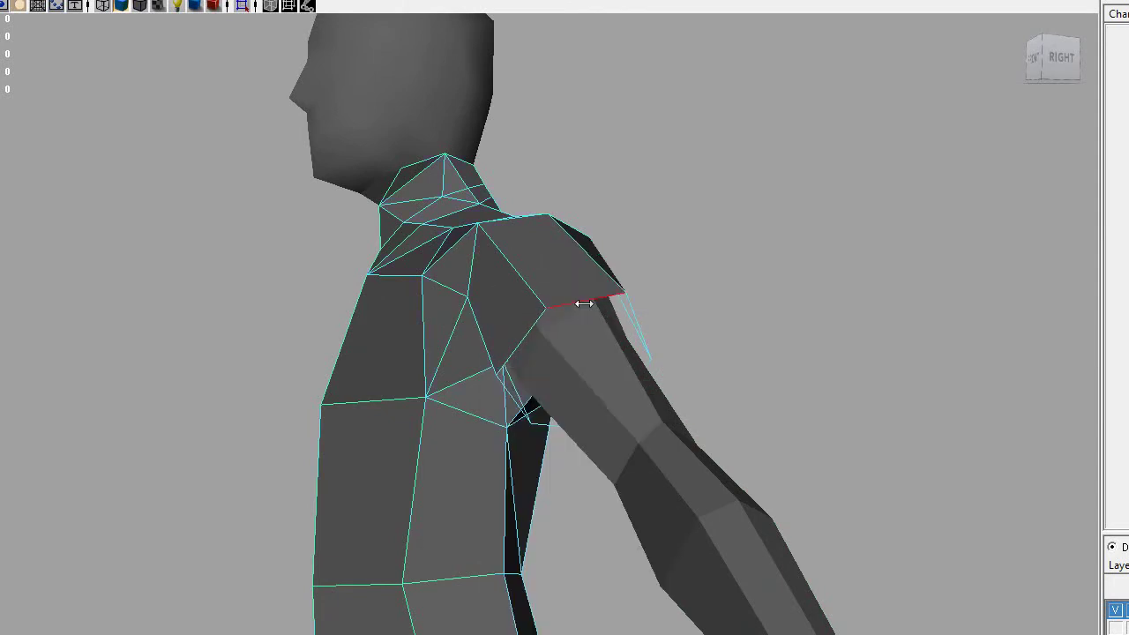
pyautogui.click(585, 302)
pyautogui.doubleClick(584, 303)
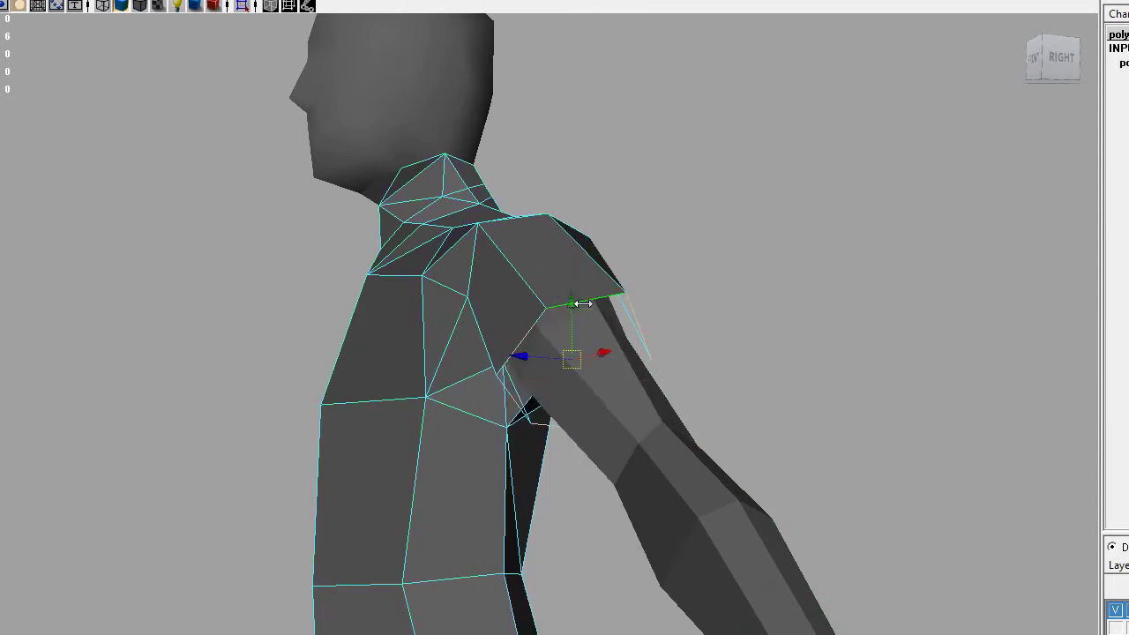
pyautogui.keyDown('shift'); pyautogui.moveTo(558, 318); pyautogui.dragTo(556, 351, button='right'); pyautogui.keyUp('shift')
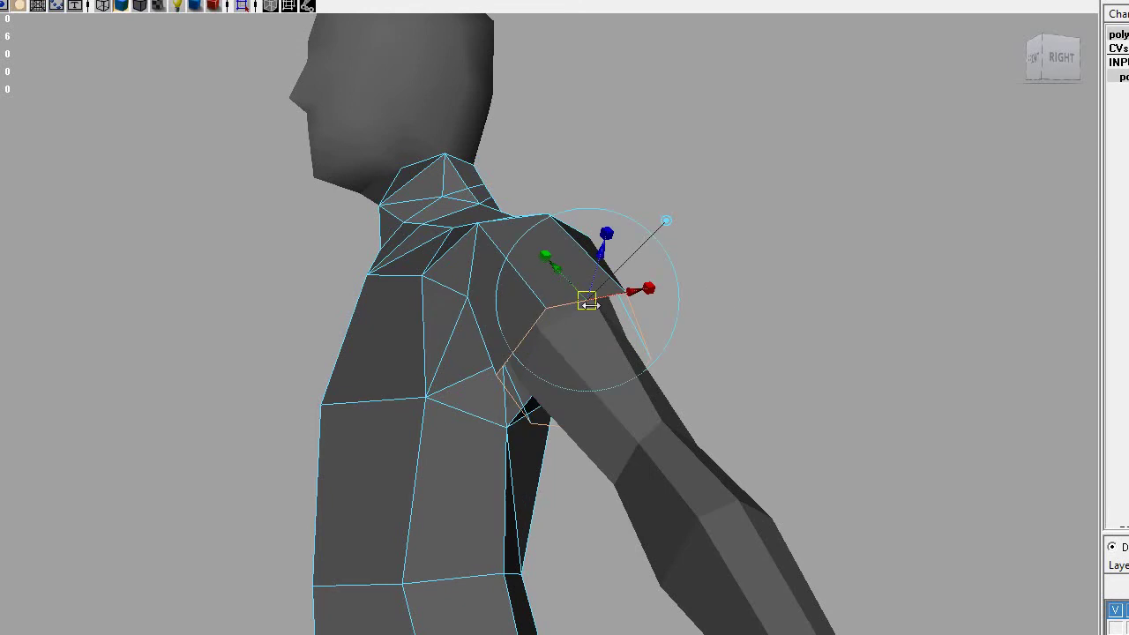
pyautogui.press('r')
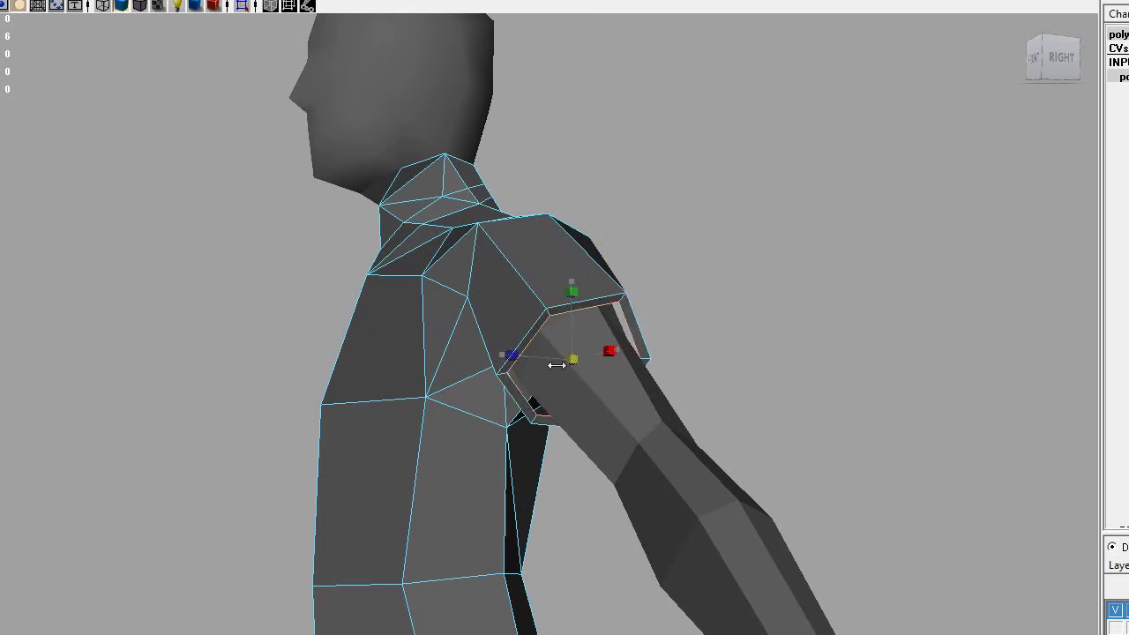
pyautogui.hotkey('ctrl', 'e')
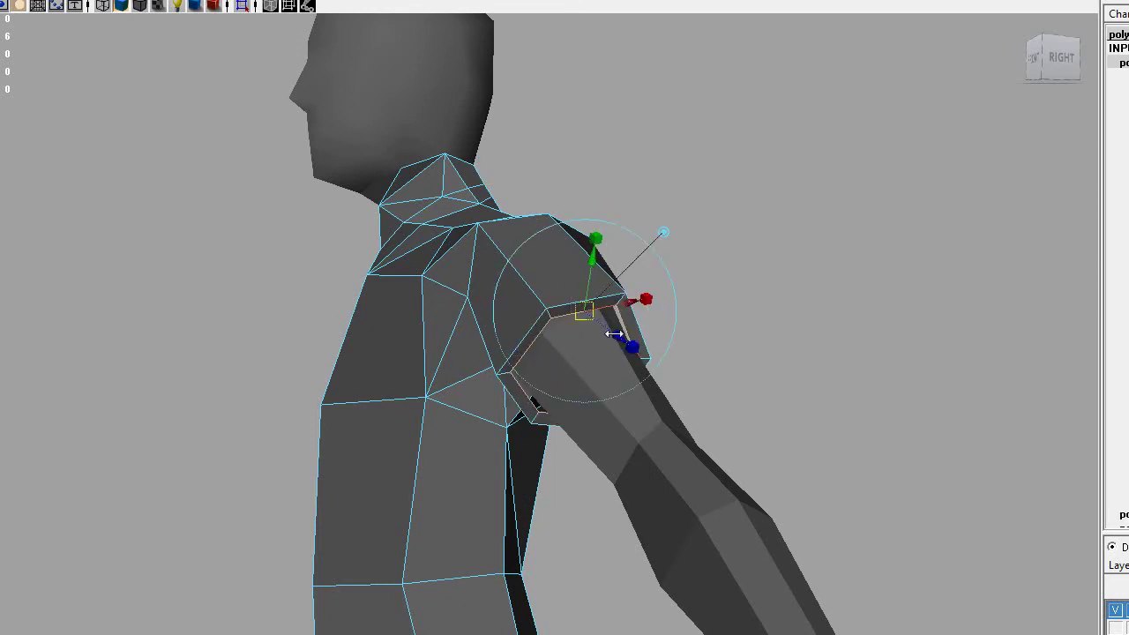
pyautogui.moveTo(614, 334); pyautogui.dragTo(574, 306)
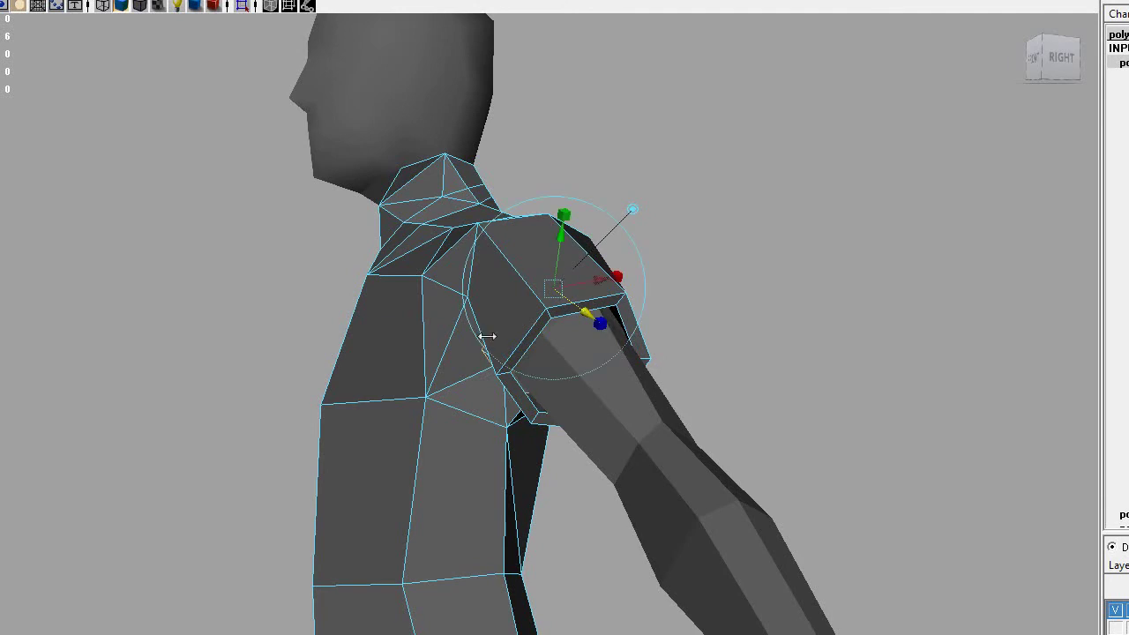
pyautogui.keyDown('shift'); pyautogui.moveTo(565, 297); pyautogui.dragTo(610, 240, button='right'); pyautogui.keyUp('shift')
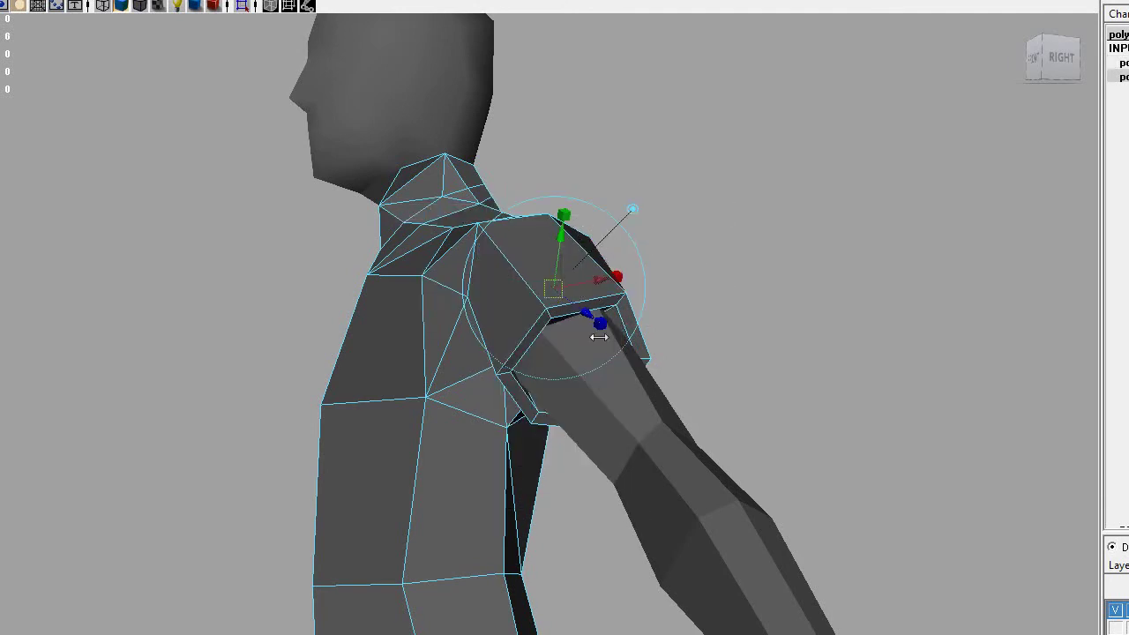
# Check the sleeve rim from other angles and undo the sleeve-opening extrusions.
pyautogui.keyDown('alt'); pyautogui.moveTo(700, 331); pyautogui.dragTo(513, 314); pyautogui.keyUp('alt')
pyautogui.keyDown('alt'); pyautogui.moveTo(403, 328); pyautogui.dragTo(525, 408); pyautogui.keyUp('alt')
pyautogui.scroll(-6, 534, 370)
pyautogui.press('z')
pyautogui.scroll(6, 665, 462)
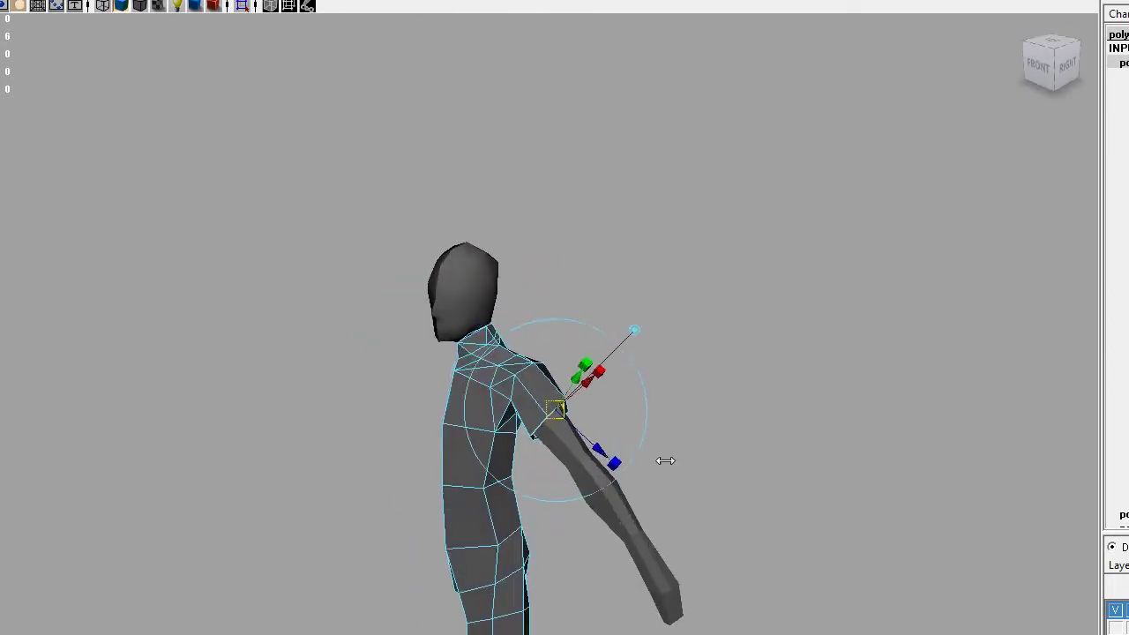
pyautogui.press('z')
pyautogui.keyDown('alt'); pyautogui.moveTo(809, 525); pyautogui.dragTo(774, 474); pyautogui.keyUp('alt')
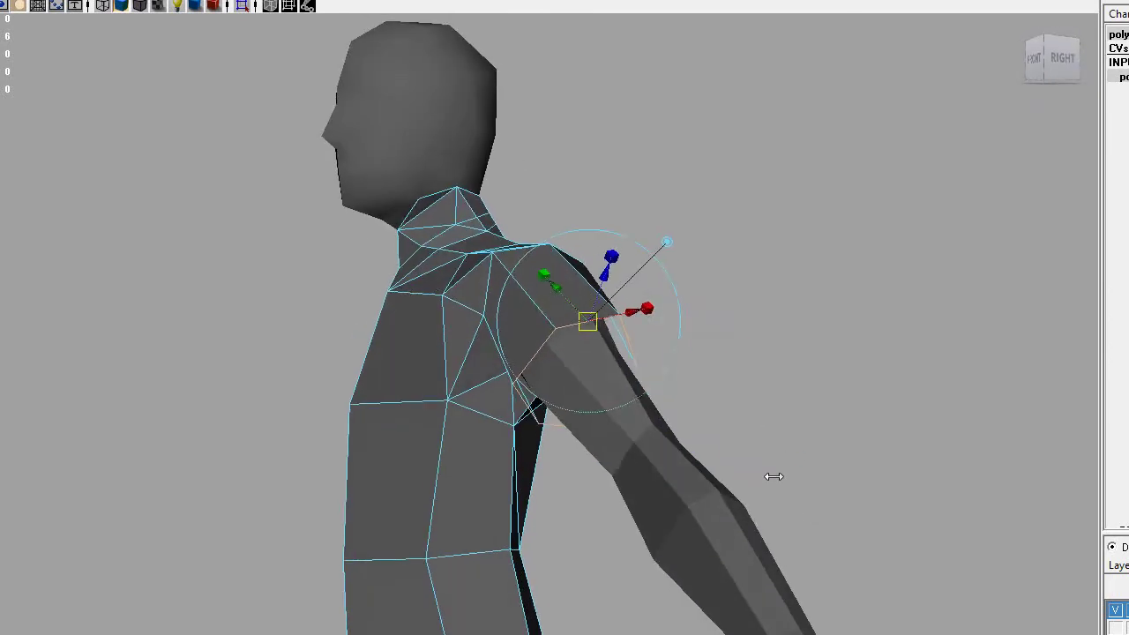
# Examine the sleeve and shoulder from the side and from below, selecting vertices on the shoulder.
pyautogui.keyDown('alt'); pyautogui.moveTo(382, 368); pyautogui.dragTo(462, 319); pyautogui.keyUp('alt')
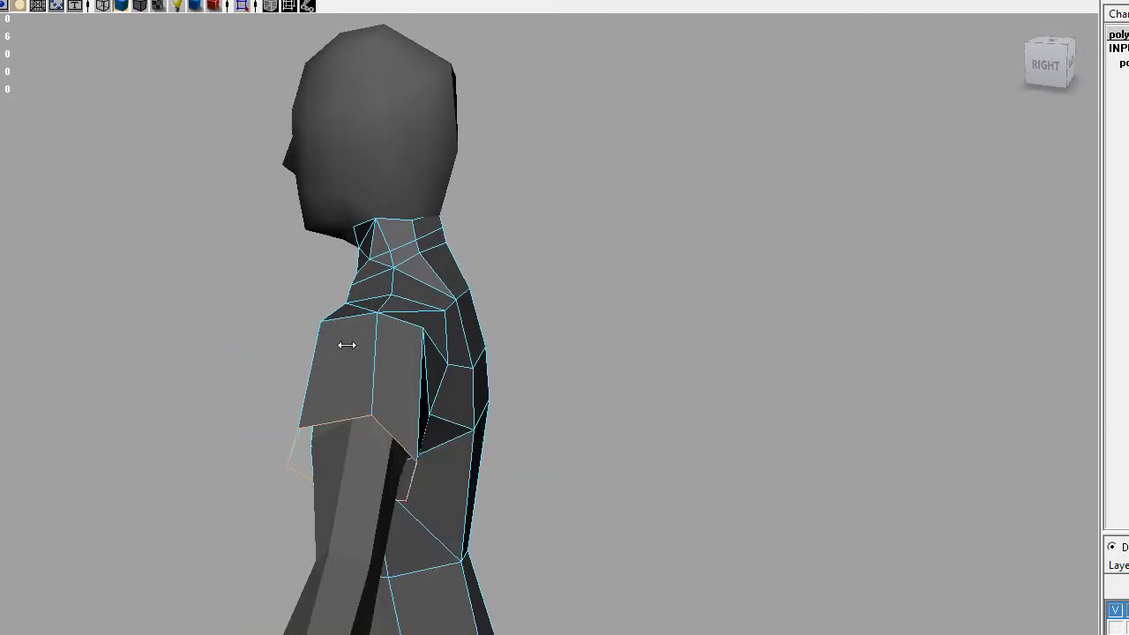
pyautogui.keyDown('alt'); pyautogui.moveTo(395, 352); pyautogui.dragTo(474, 356); pyautogui.keyUp('alt')
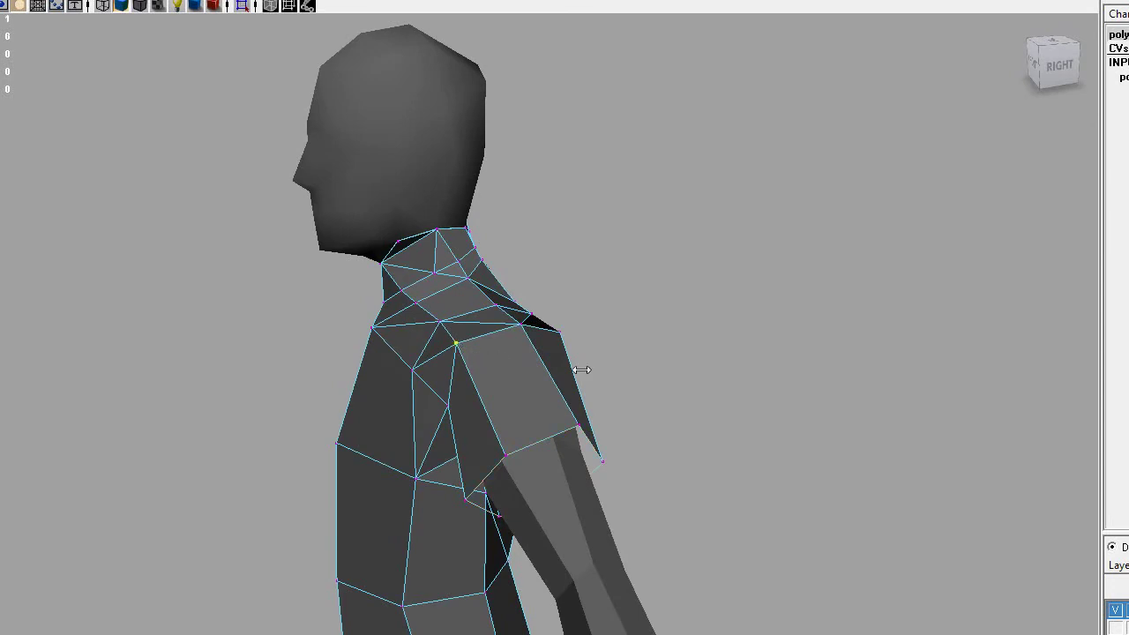
pyautogui.keyDown('alt'); pyautogui.moveTo(581, 369); pyautogui.dragTo(396, 327); pyautogui.keyUp('alt')
pyautogui.keyDown('shift'); pyautogui.moveTo(396, 328); pyautogui.dragTo(442, 370, button='right'); pyautogui.keyUp('shift')
pyautogui.keyDown('alt'); pyautogui.moveTo(344, 394); pyautogui.dragTo(412, 221); pyautogui.keyUp('alt')
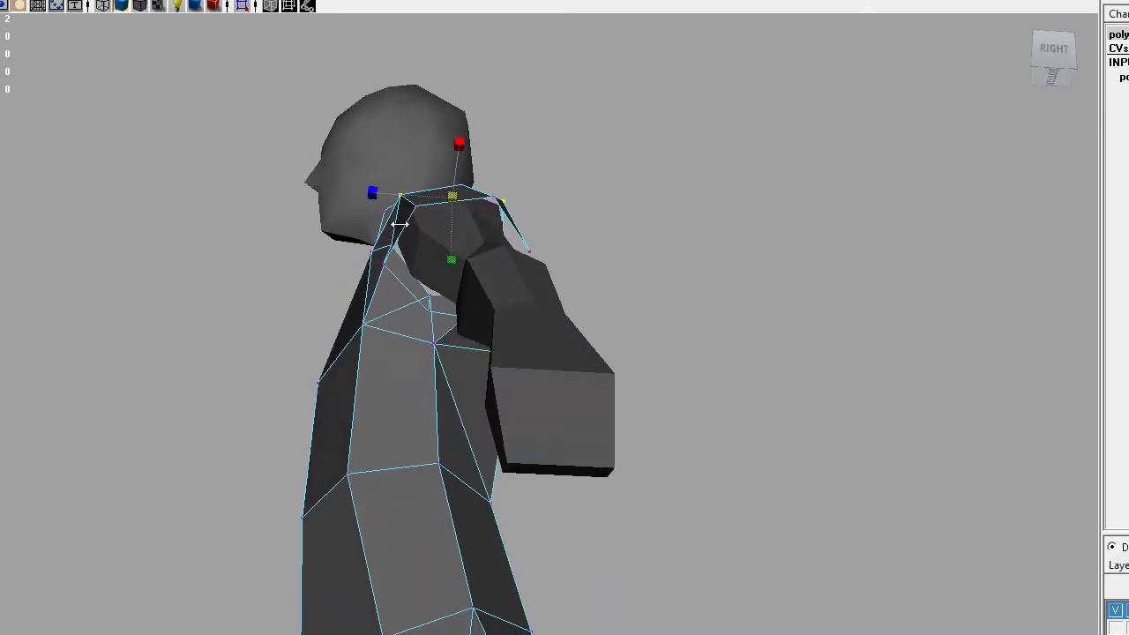
pyautogui.keyDown('alt'); pyautogui.moveTo(399, 225); pyautogui.dragTo(307, 291); pyautogui.keyUp('alt')
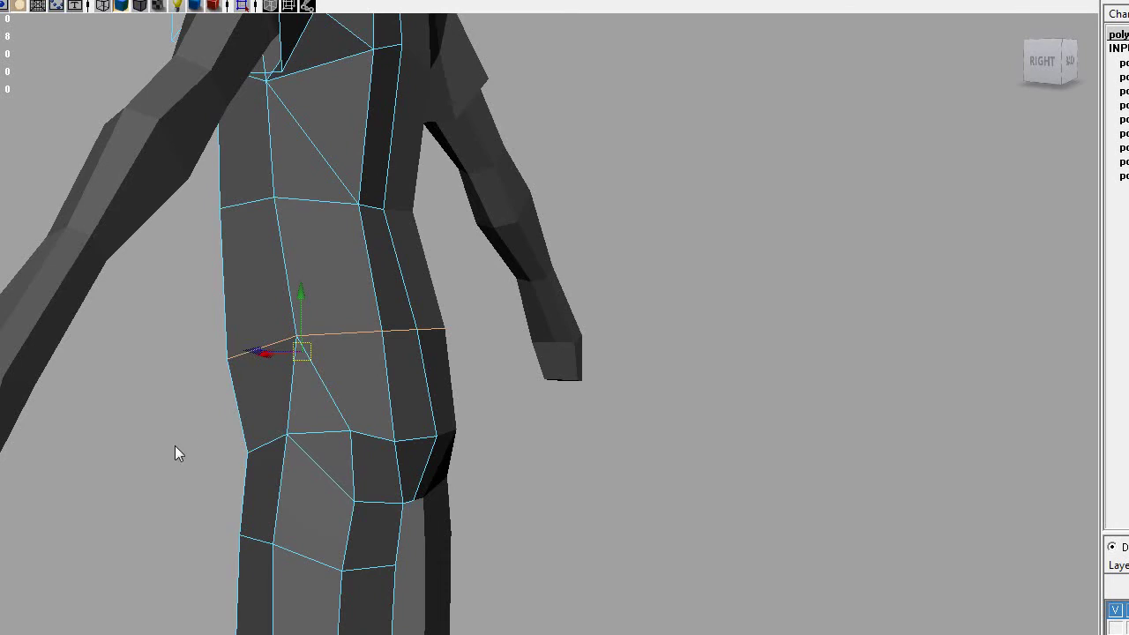
# Examine the selected waist edge loop, the hips and the upper legs from the front and side.
pyautogui.keyDown('alt'); pyautogui.moveTo(174, 447); pyautogui.dragTo(390, 438); pyautogui.keyUp('alt')
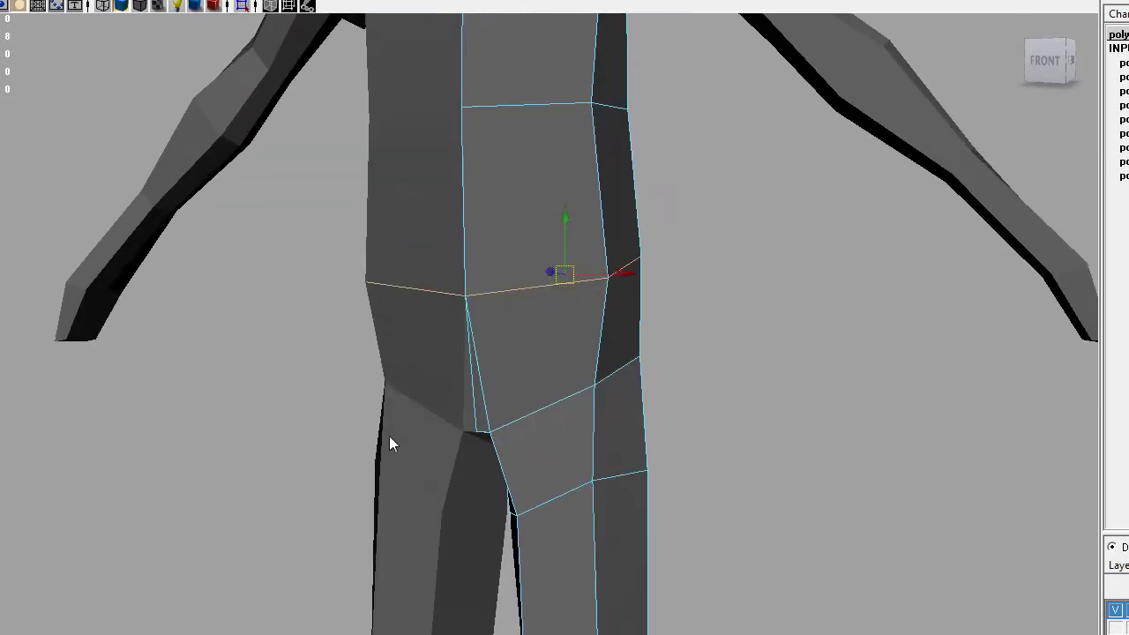
pyautogui.moveTo(291, 468)
pyautogui.keyDown('alt'); pyautogui.mouseDown()
pyautogui.moveTo(95, 461)
pyautogui.moveTo(199, 473)
pyautogui.moveTo(326, 456)
pyautogui.moveTo(278, 464)
pyautogui.mouseUp(); pyautogui.keyUp('alt')
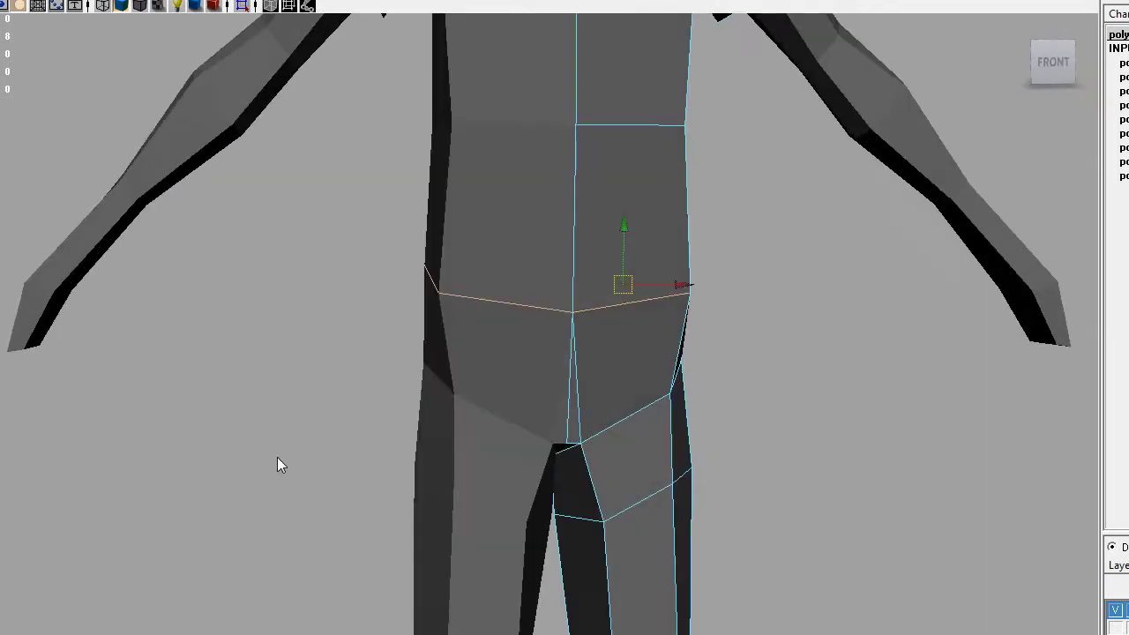
pyautogui.scroll(-5, 421, 491)
pyautogui.keyDown('alt'); pyautogui.moveTo(416, 486); pyautogui.dragTo(492, 378); pyautogui.keyUp('alt')
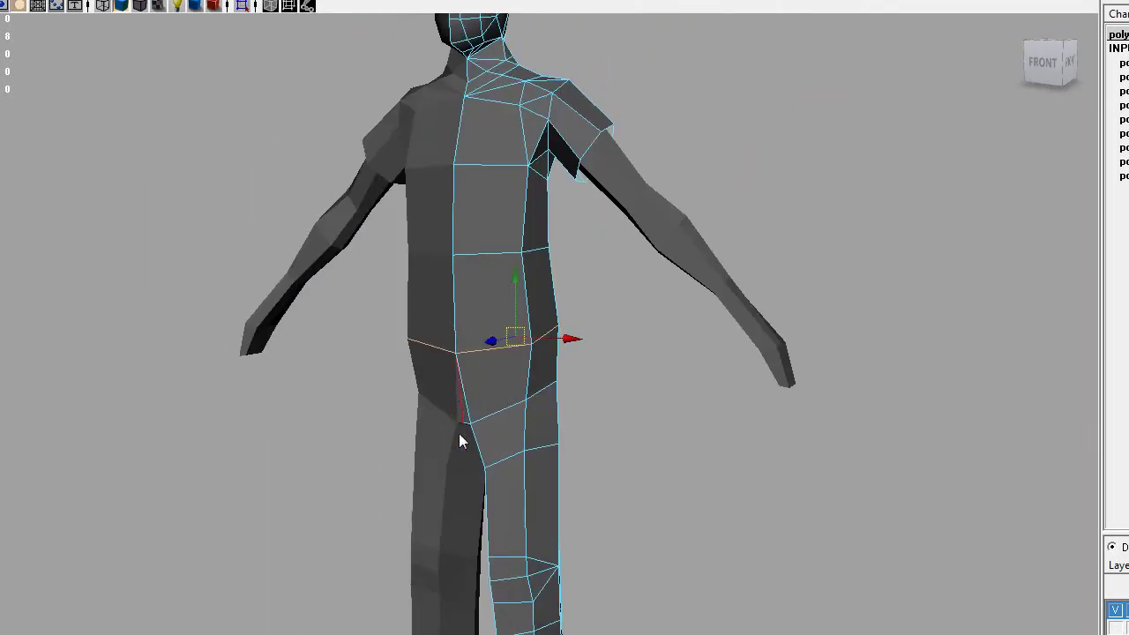
pyautogui.keyDown('alt'); pyautogui.moveTo(459, 435); pyautogui.dragTo(411, 356); pyautogui.keyUp('alt')
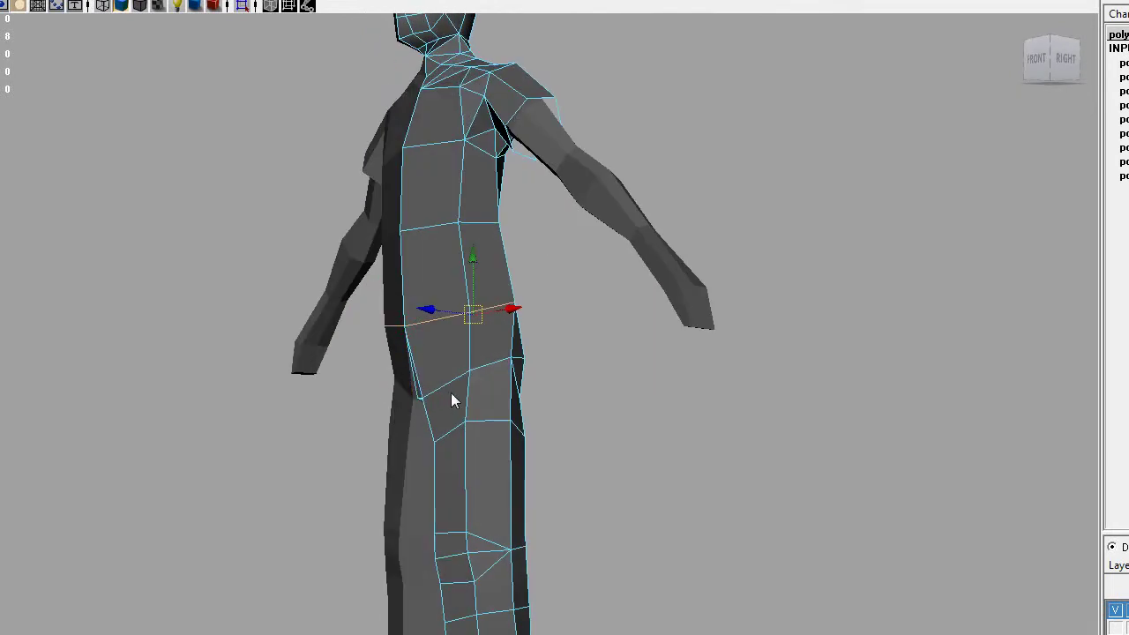
pyautogui.keyDown('alt'); pyautogui.moveTo(451, 401); pyautogui.dragTo(570, 401); pyautogui.keyUp('alt')
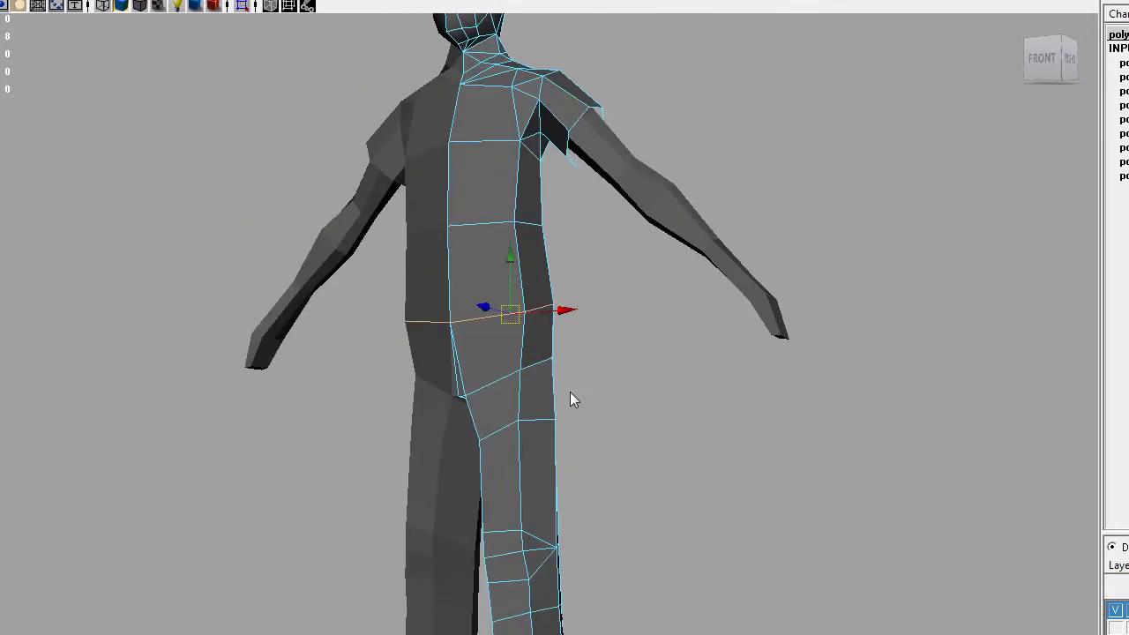
pyautogui.keyDown('alt'); pyautogui.moveTo(569, 391); pyautogui.dragTo(622, 472, button='right'); pyautogui.keyUp('alt')
pyautogui.keyDown('alt'); pyautogui.moveTo(622, 472); pyautogui.dragTo(625, 344, button='middle'); pyautogui.keyUp('alt')
pyautogui.keyDown('alt'); pyautogui.moveTo(625, 343); pyautogui.dragTo(594, 388); pyautogui.keyUp('alt')
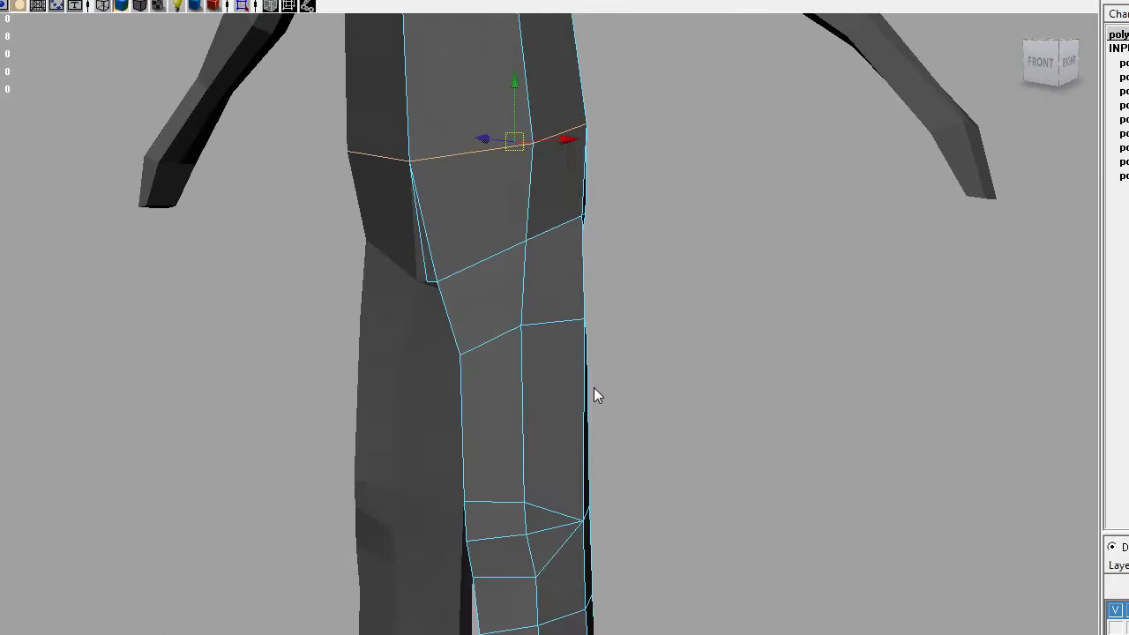
pyautogui.keyDown('alt'); pyautogui.moveTo(511, 410); pyautogui.dragTo(615, 470, button='middle'); pyautogui.keyUp('alt')
pyautogui.keyDown('alt'); pyautogui.moveTo(646, 313); pyautogui.dragTo(665, 348); pyautogui.keyUp('alt')
pyautogui.keyDown('alt'); pyautogui.moveTo(622, 385); pyautogui.dragTo(305, 428); pyautogui.keyUp('alt')
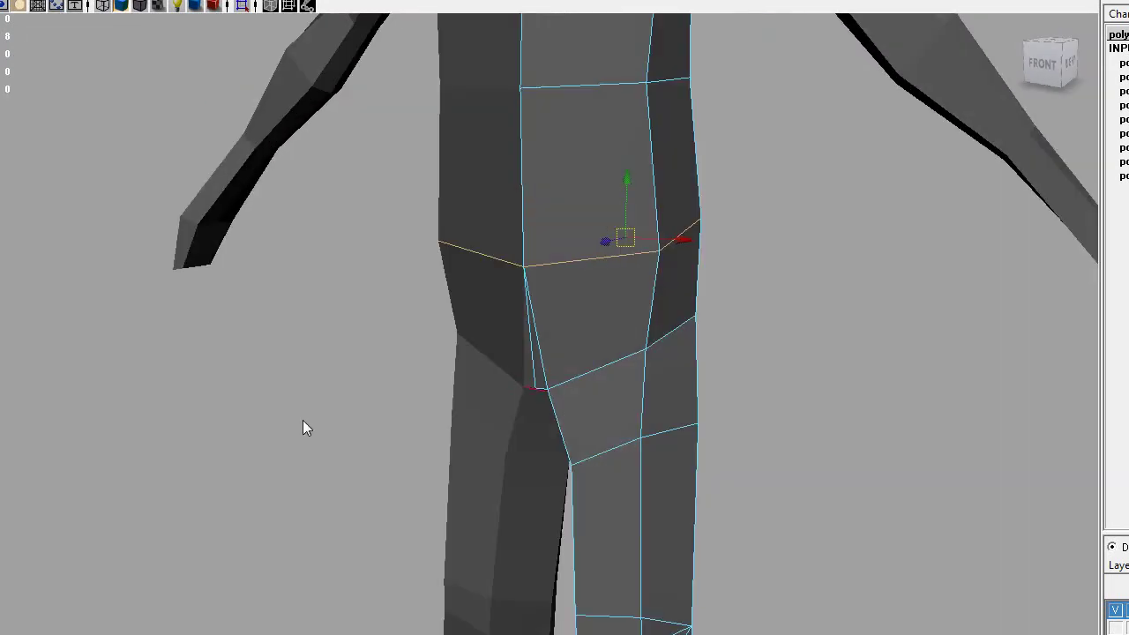
pyautogui.keyDown('alt'); pyautogui.moveTo(632, 396); pyautogui.dragTo(481, 357); pyautogui.keyUp('alt')
pyautogui.keyDown('alt'); pyautogui.moveTo(362, 426); pyautogui.dragTo(617, 276); pyautogui.keyUp('alt')
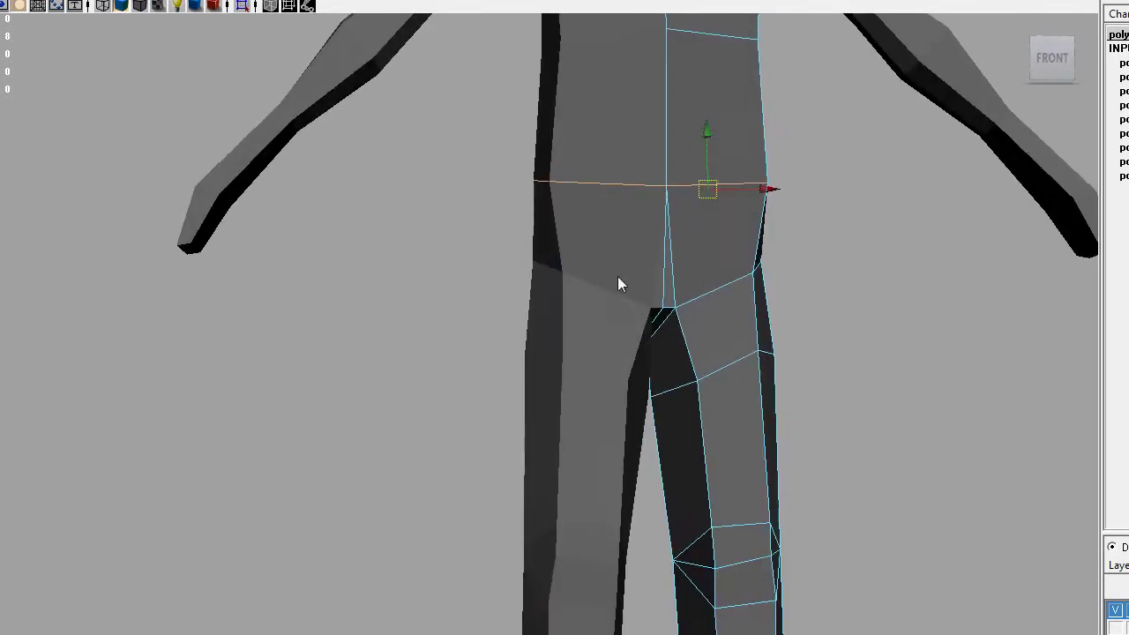
pyautogui.keyDown('alt'); pyautogui.moveTo(747, 272); pyautogui.dragTo(577, 302); pyautogui.keyUp('alt')
# Extrude the waist edge loop and move it down over the hips to form the bottom of a shirt.
pyautogui.keyDown('shift'); pyautogui.moveTo(430, 284); pyautogui.dragTo(425, 324, button='right'); pyautogui.keyUp('shift')
pyautogui.keyDown('alt'); pyautogui.moveTo(421, 345); pyautogui.dragTo(394, 340); pyautogui.keyUp('alt')
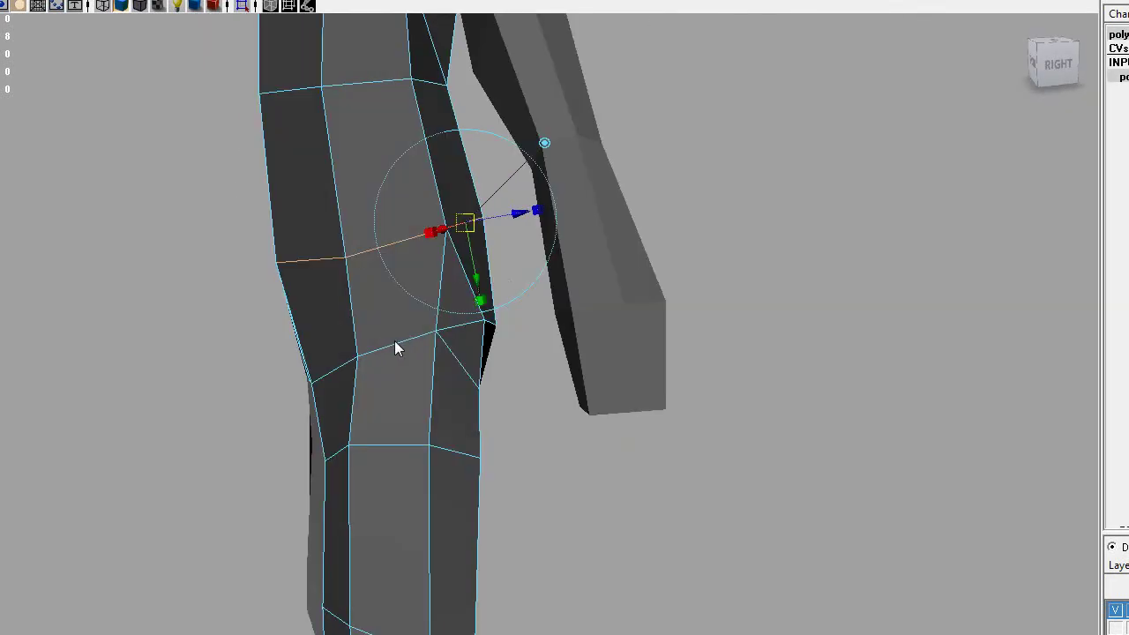
pyautogui.moveTo(473, 228); pyautogui.dragTo(483, 249)
pyautogui.hotkey('ctrl', 'z')
pyautogui.press('w')
pyautogui.moveTo(396, 249); pyautogui.dragTo(407, 356)
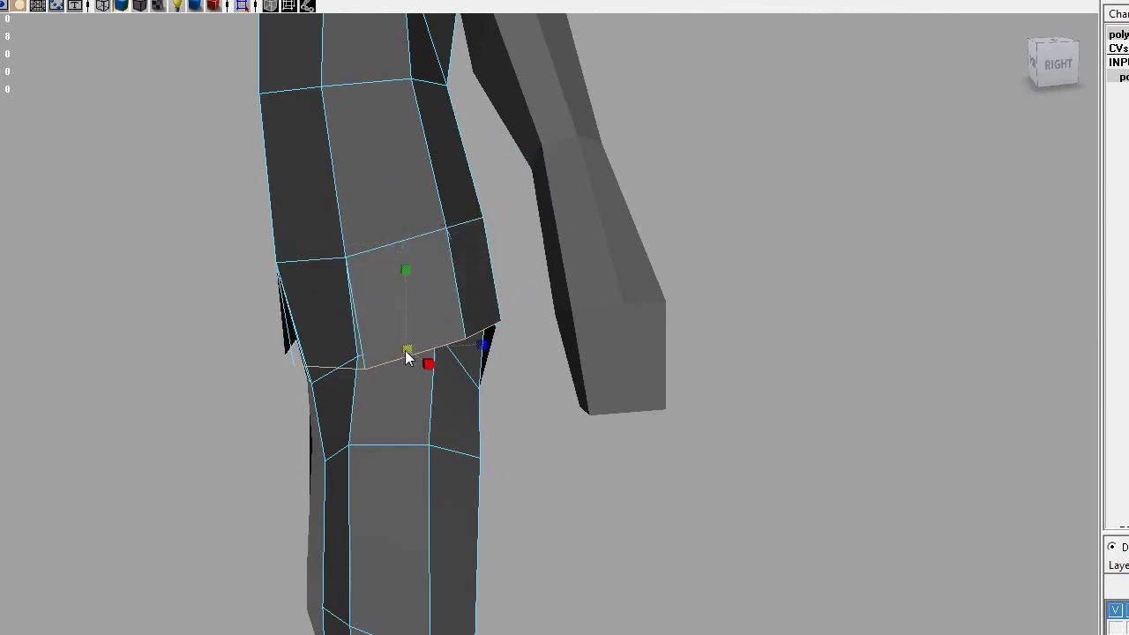
pyautogui.click(455, 401)
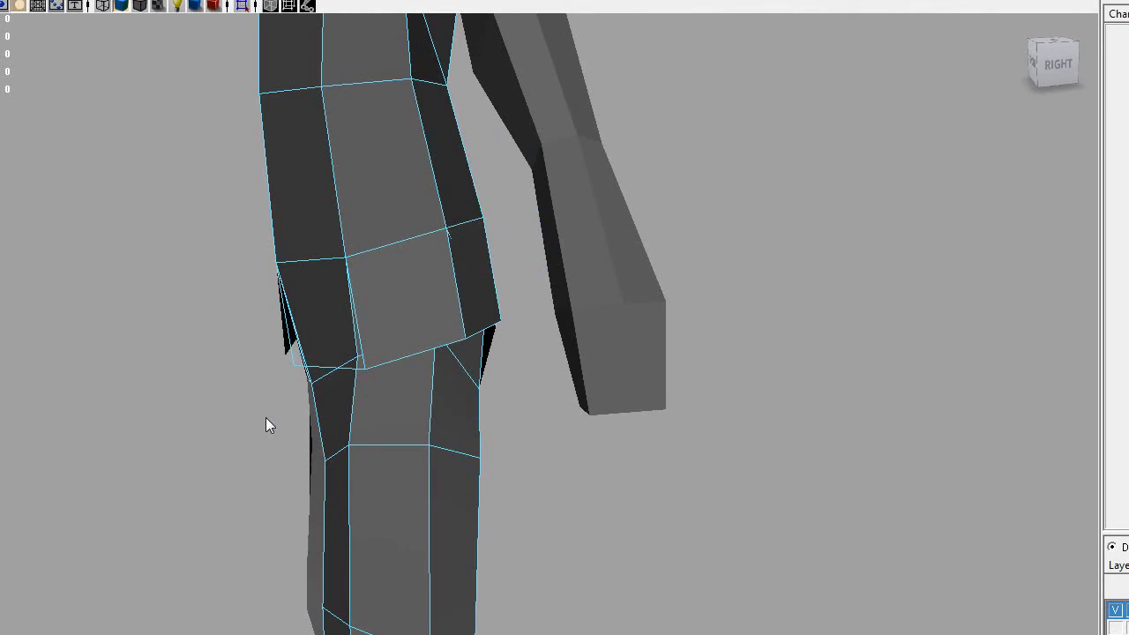
# Scale the extruded hem edges outward so the shirt bottom flares away from the hips, and deselect them.
pyautogui.keyDown('alt'); pyautogui.moveTo(266, 417); pyautogui.dragTo(431, 422); pyautogui.keyUp('alt')
pyautogui.hotkey('ctrl', 'z')
pyautogui.press('r')
pyautogui.moveTo(736, 344); pyautogui.dragTo(430, 485)
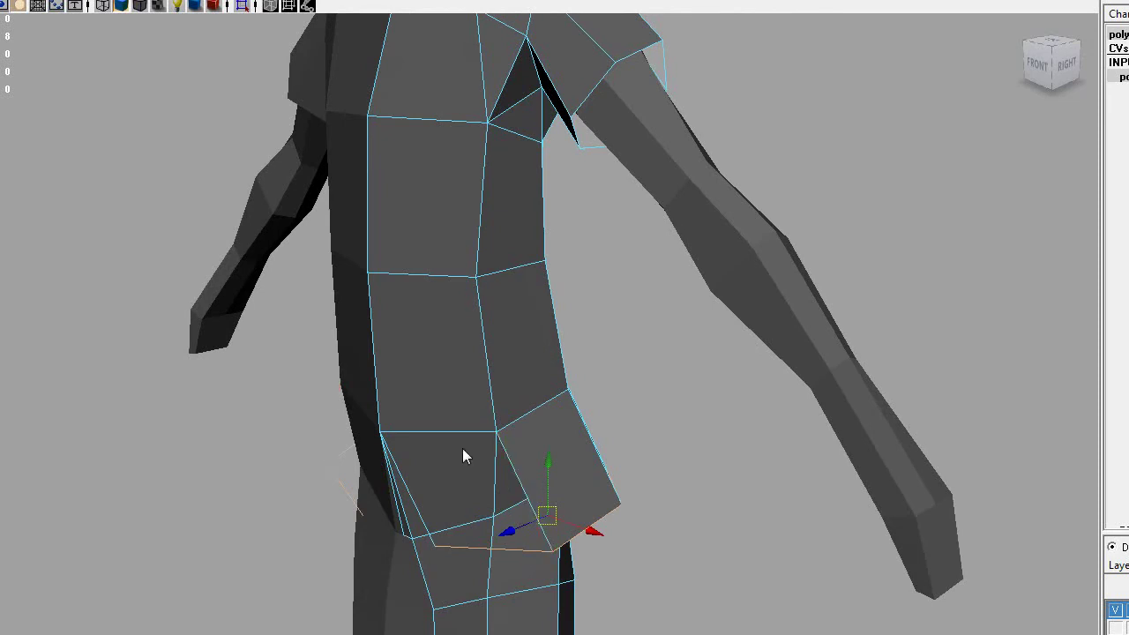
pyautogui.moveTo(685, 424)
pyautogui.keyDown('alt'); pyautogui.mouseDown(button='right')
pyautogui.moveTo(424, 449)
pyautogui.moveTo(690, 432)
pyautogui.mouseUp(button='right'); pyautogui.keyUp('alt')
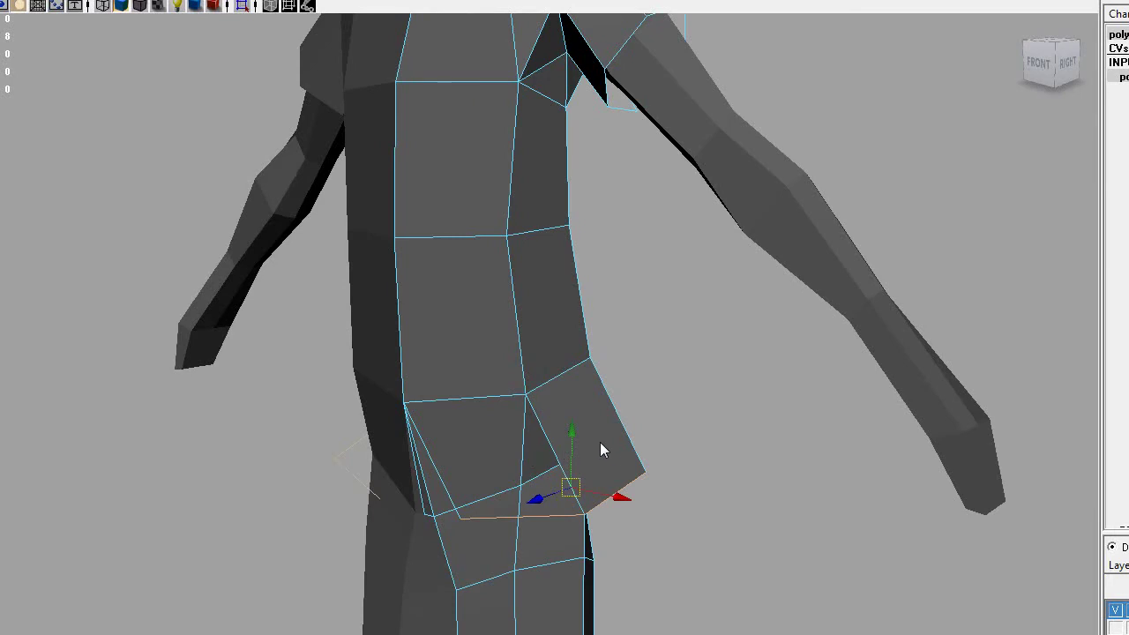
pyautogui.moveTo(570, 544)
pyautogui.keyDown('alt'); pyautogui.mouseDown(button='right')
pyautogui.moveTo(665, 497)
pyautogui.moveTo(567, 534)
pyautogui.mouseUp(button='right'); pyautogui.keyUp('alt')
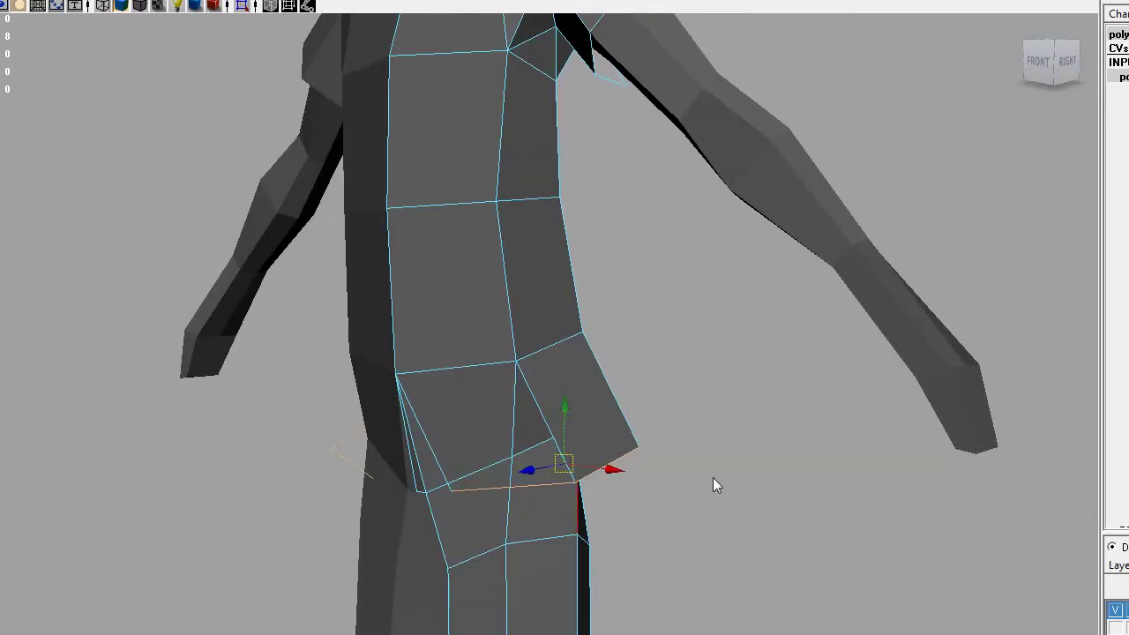
pyautogui.click(748, 439)
# Select the faces of the flared shirt bottom and reverse their normals.
pyautogui.keyDown('alt'); pyautogui.moveTo(445, 512); pyautogui.dragTo(584, 455); pyautogui.keyUp('alt')
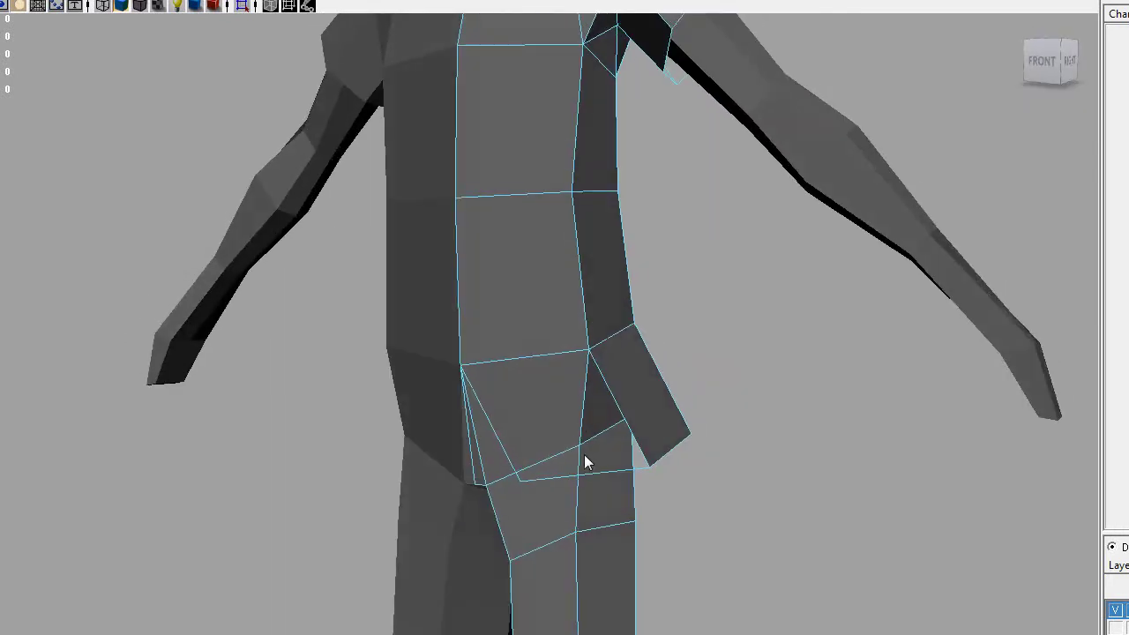
pyautogui.moveTo(622, 456); pyautogui.dragTo(644, 487, button='right')
pyautogui.keyDown('alt'); pyautogui.moveTo(624, 541); pyautogui.dragTo(572, 267); pyautogui.keyUp('alt')
pyautogui.click(734, 443)
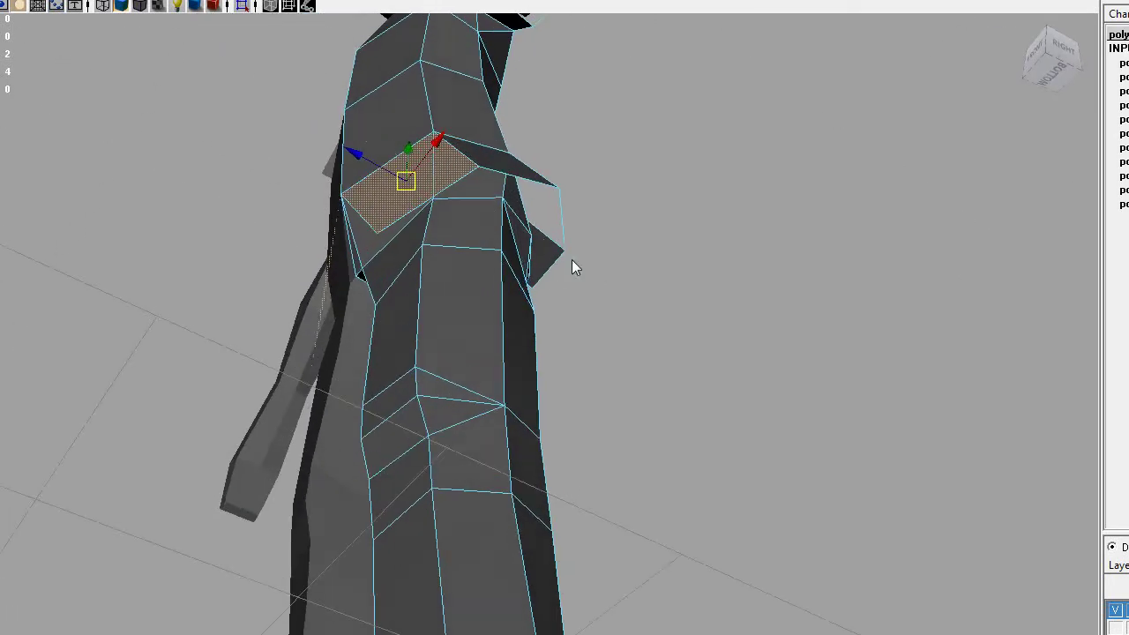
pyautogui.keyDown('shift'); pyautogui.click(550, 263); pyautogui.keyUp('shift')
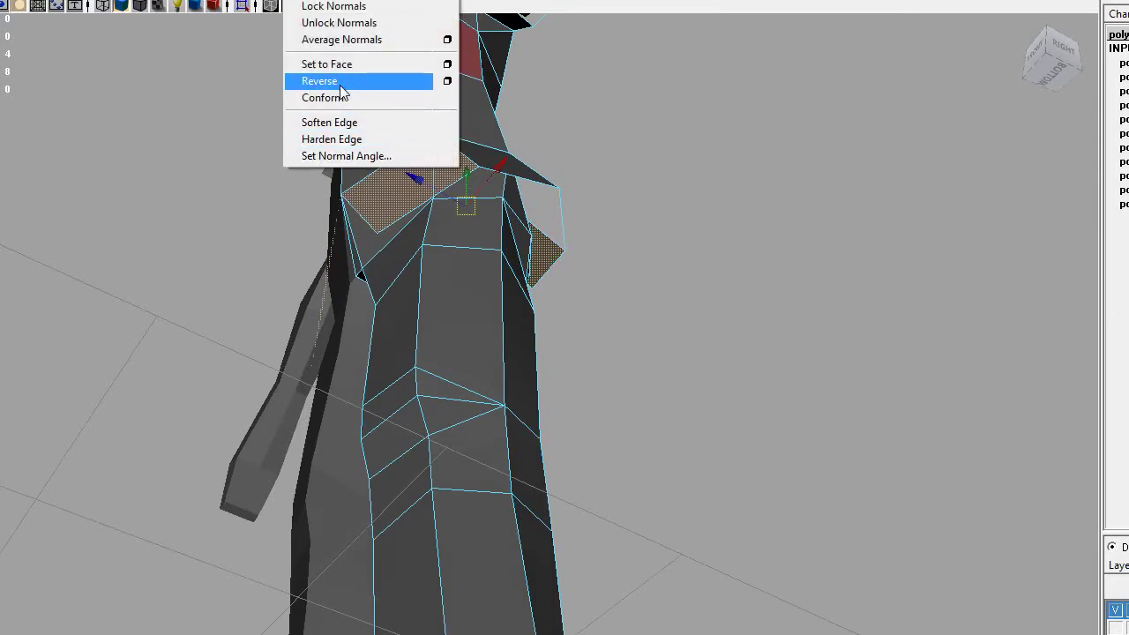
pyautogui.click(344, 81)
# Move the vertices at the inner end of the back hem sideways onto the body's centre line, closing the gap between halves.
pyautogui.keyDown('alt'); pyautogui.moveTo(660, 303); pyautogui.dragTo(315, 459); pyautogui.keyUp('alt')
pyautogui.moveTo(318, 420); pyautogui.dragTo(267, 420, button='right')
pyautogui.click(328, 449)
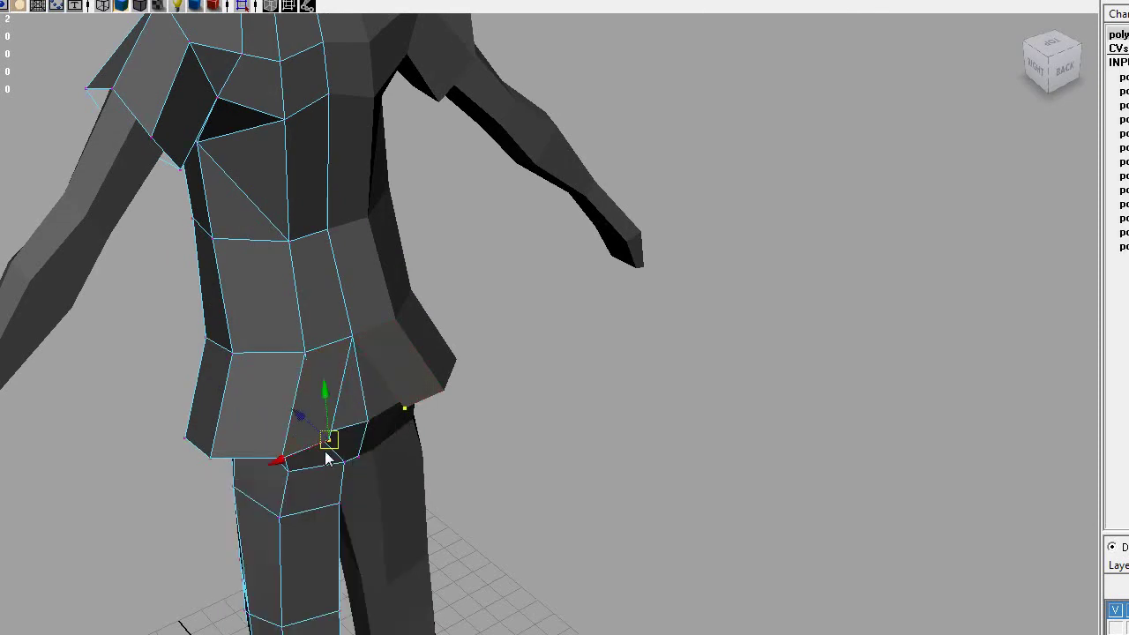
pyautogui.moveTo(294, 462); pyautogui.dragTo(356, 452)
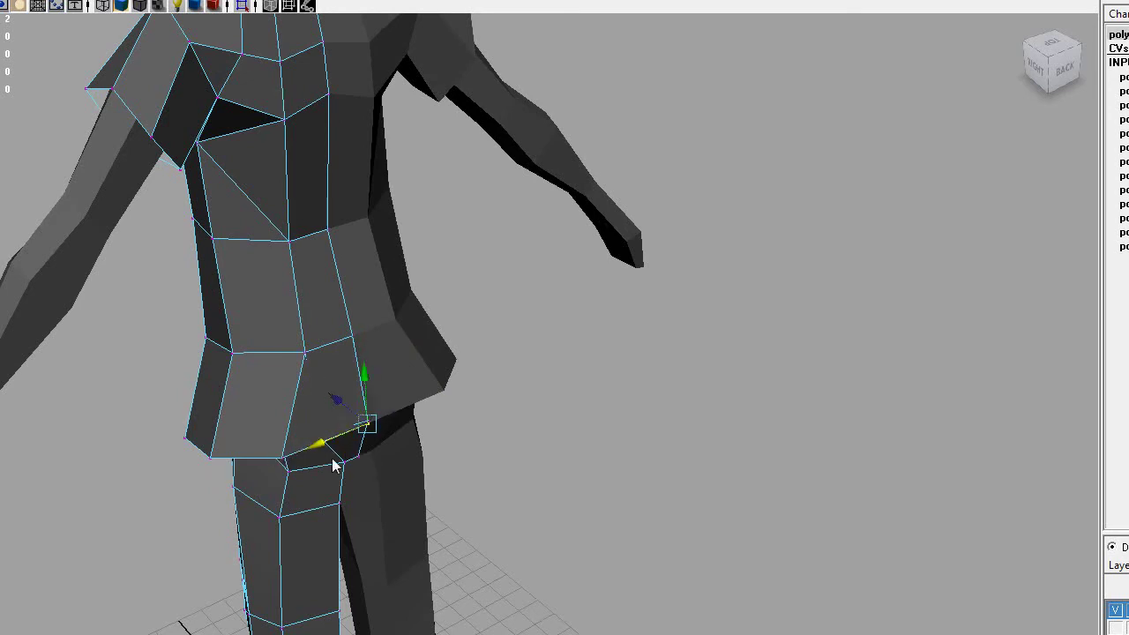
pyautogui.moveTo(325, 442); pyautogui.dragTo(377, 443)
pyautogui.keyDown('alt'); pyautogui.moveTo(469, 445); pyautogui.dragTo(338, 429); pyautogui.keyUp('alt')
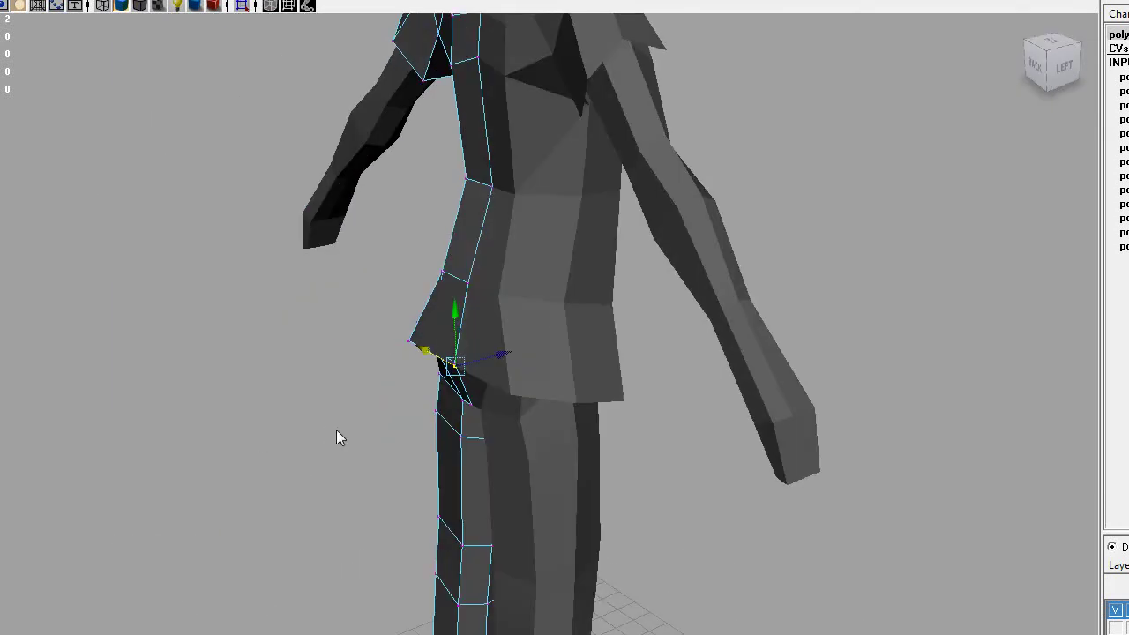
pyautogui.scroll(4, 339, 428)
pyautogui.keyDown('alt'); pyautogui.moveTo(338, 429); pyautogui.dragTo(423, 360, button='middle'); pyautogui.keyUp('alt')
pyautogui.moveTo(462, 340); pyautogui.dragTo(325, 453)
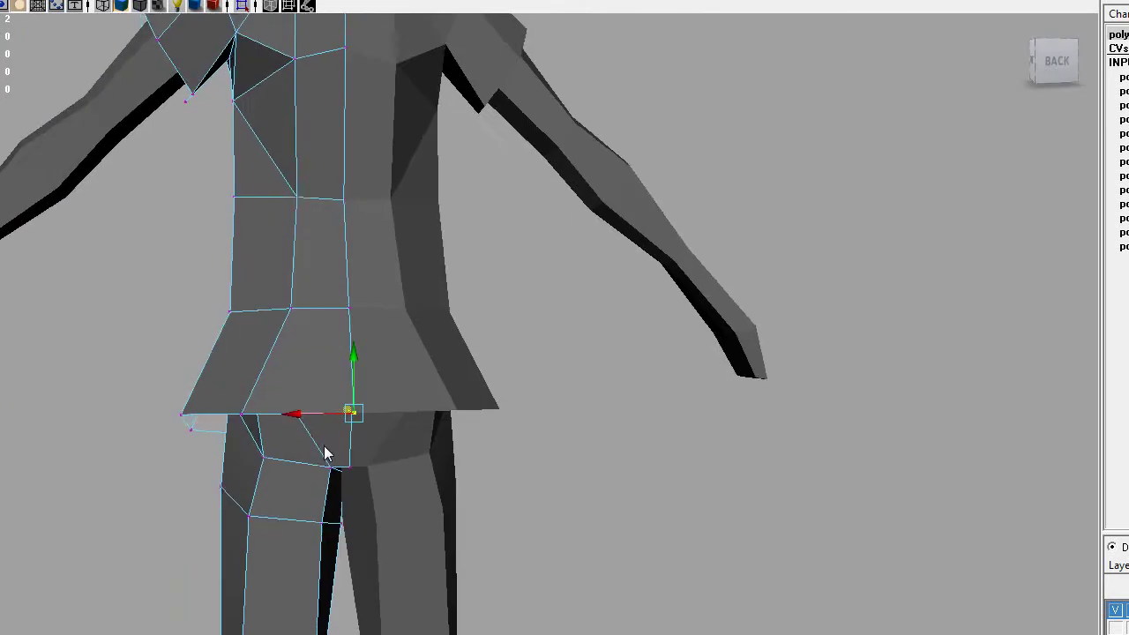
# Move the back side corner vertices of the shirt hem along the depth axis to refine the hem around the hips.
pyautogui.click(242, 418)
pyautogui.moveTo(193, 421); pyautogui.dragTo(238, 422)
pyautogui.keyDown('alt'); pyautogui.moveTo(238, 421); pyautogui.dragTo(551, 362); pyautogui.keyUp('alt')
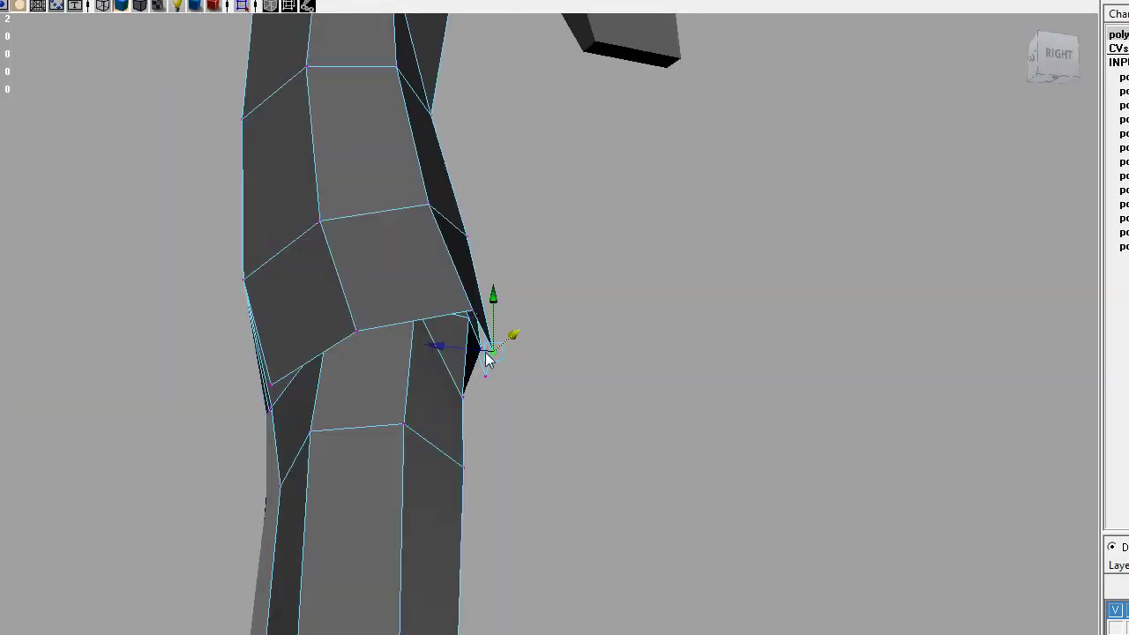
pyautogui.click(473, 316)
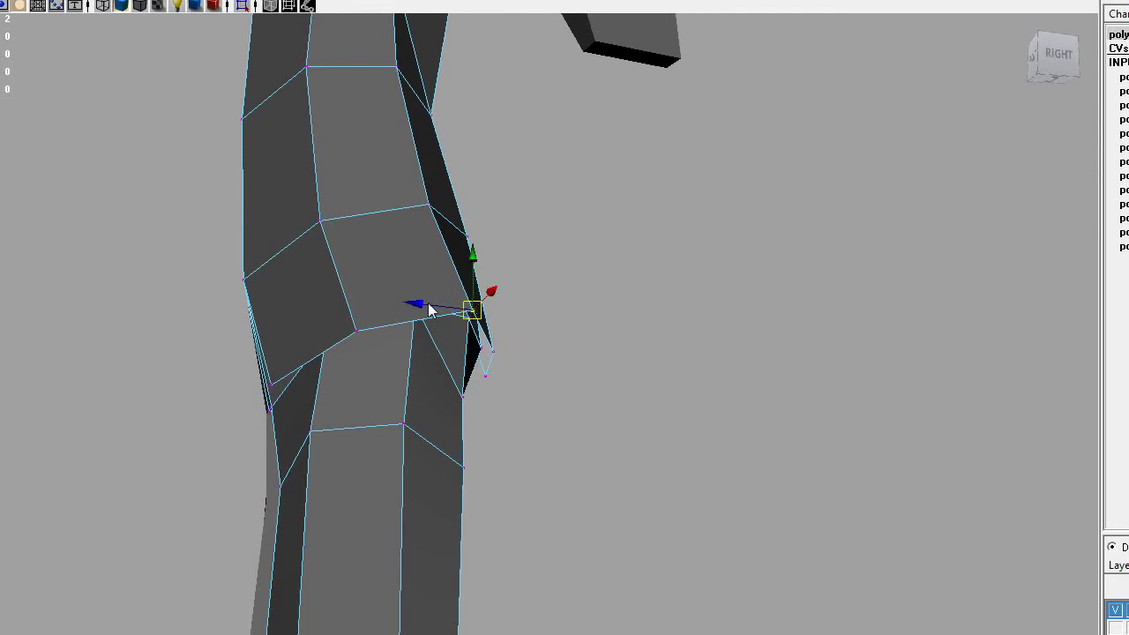
pyautogui.moveTo(437, 303); pyautogui.dragTo(392, 455)
# Move the front tip vertices of the shirt hem forward, away from the thighs.
pyautogui.click(499, 368)
pyautogui.moveTo(315, 489); pyautogui.dragTo(256, 476)
pyautogui.keyDown('alt'); pyautogui.moveTo(360, 430); pyautogui.dragTo(298, 433); pyautogui.keyUp('alt')
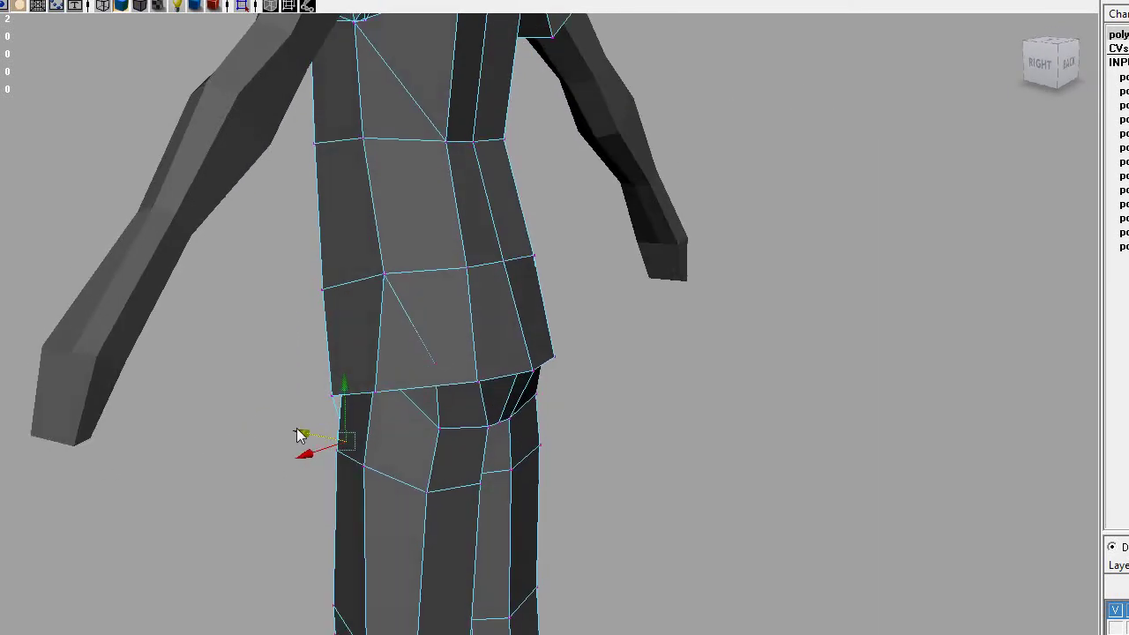
# Move the front side corner vertices of the shirt hem slightly outward from the hips on both halves.
pyautogui.keyDown('alt'); pyautogui.moveTo(401, 394); pyautogui.dragTo(554, 420); pyautogui.keyUp('alt')
pyautogui.click(444, 369)
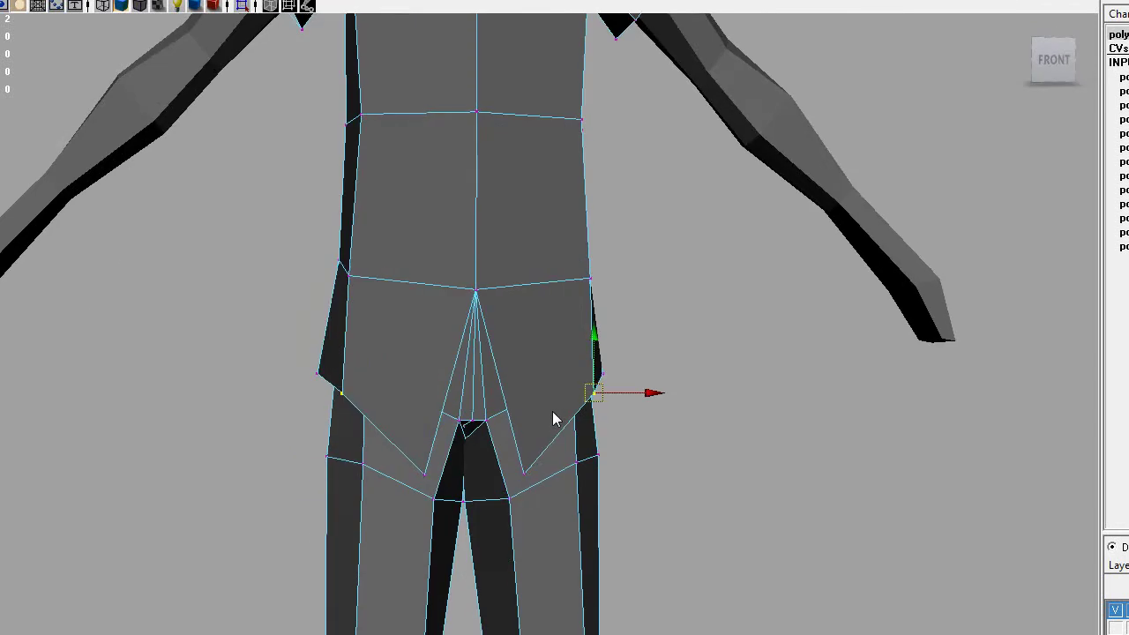
pyautogui.moveTo(628, 402); pyautogui.dragTo(378, 400)
pyautogui.click(378, 402)
pyautogui.keyDown('alt'); pyautogui.moveTo(453, 412); pyautogui.dragTo(384, 397); pyautogui.keyUp('alt')
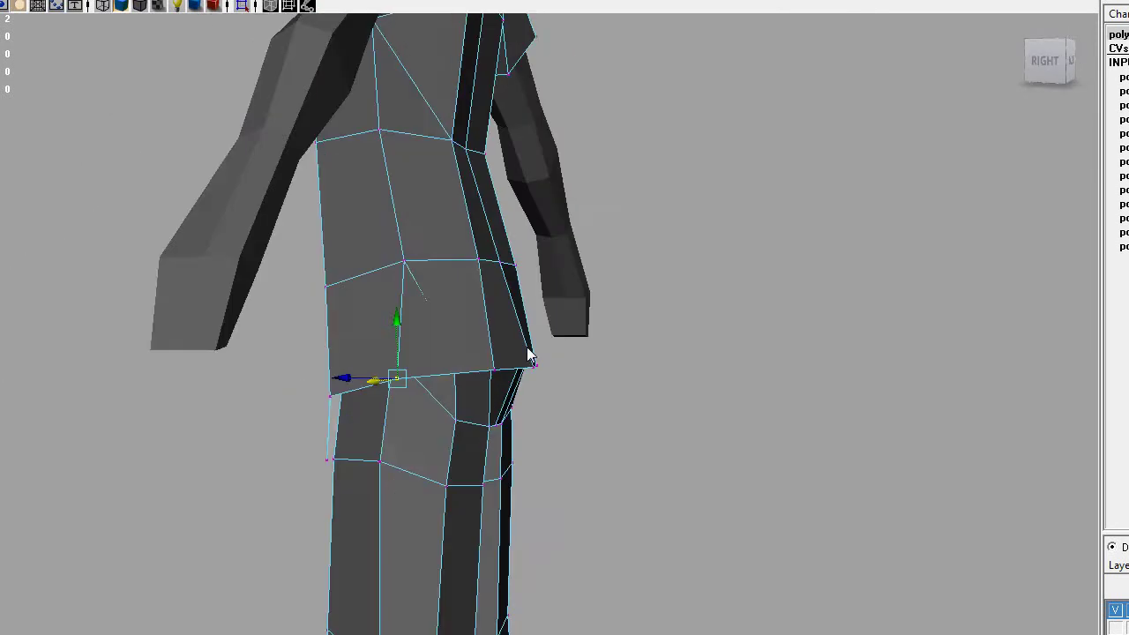
pyautogui.keyDown('alt'); pyautogui.moveTo(529, 355); pyautogui.dragTo(431, 432); pyautogui.keyUp('alt')
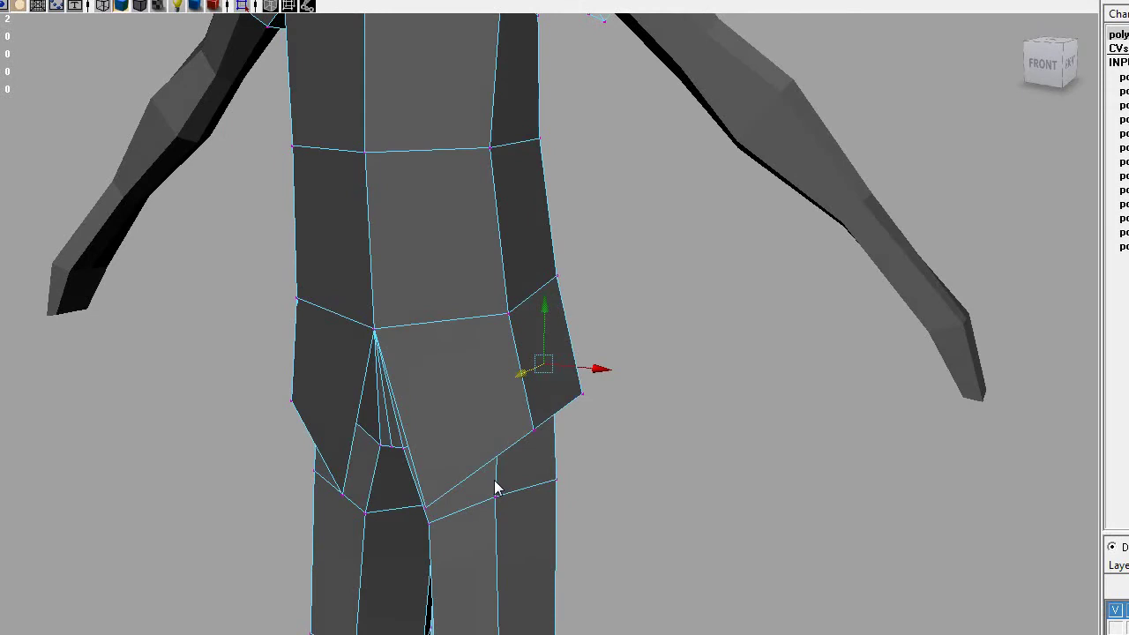
# Snap the hip vertex hidden under the back hem onto its neighbour and merge the overlapping vertices.
pyautogui.keyDown('alt'); pyautogui.moveTo(494, 483); pyautogui.dragTo(474, 400); pyautogui.keyUp('alt')
pyautogui.keyDown('alt'); pyautogui.moveTo(475, 289); pyautogui.dragTo(504, 232); pyautogui.keyUp('alt')
pyautogui.moveTo(515, 231); pyautogui.dragTo(513, 228, button='right')
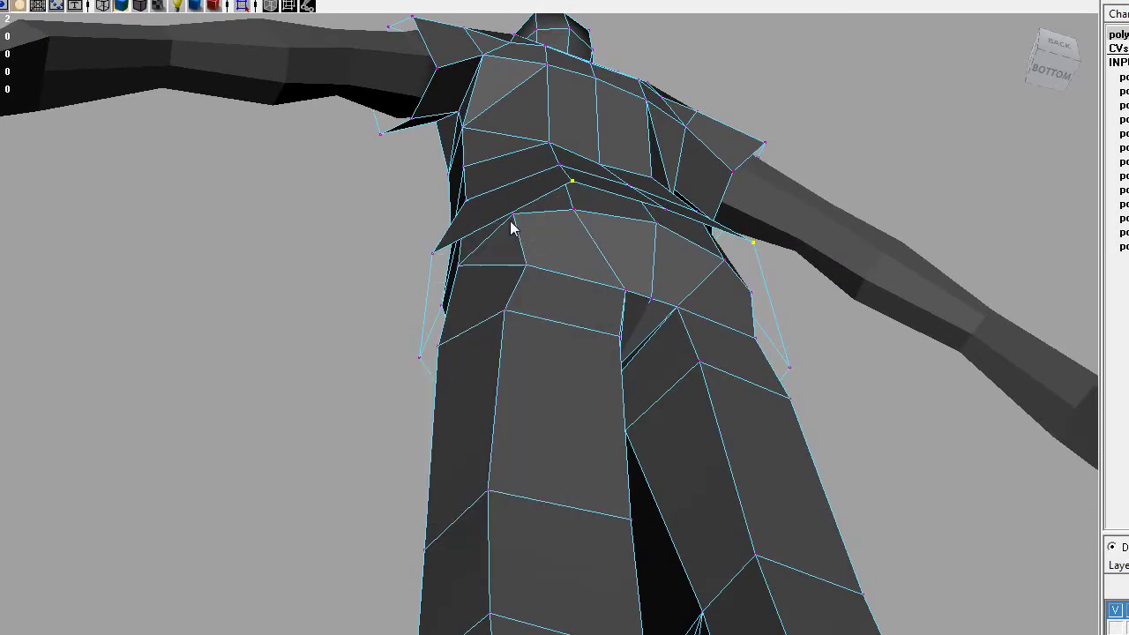
pyautogui.click(514, 217)
pyautogui.moveTo(519, 228); pyautogui.dragTo(573, 212)
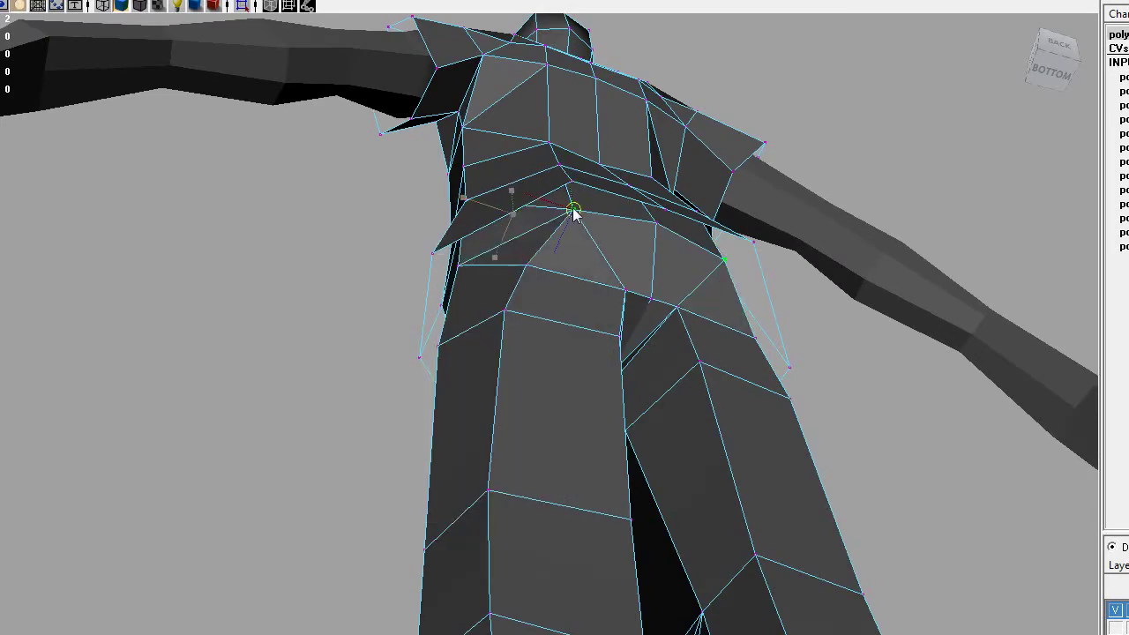
pyautogui.keyDown('alt'); pyautogui.moveTo(516, 282); pyautogui.dragTo(655, 321); pyautogui.keyUp('alt')
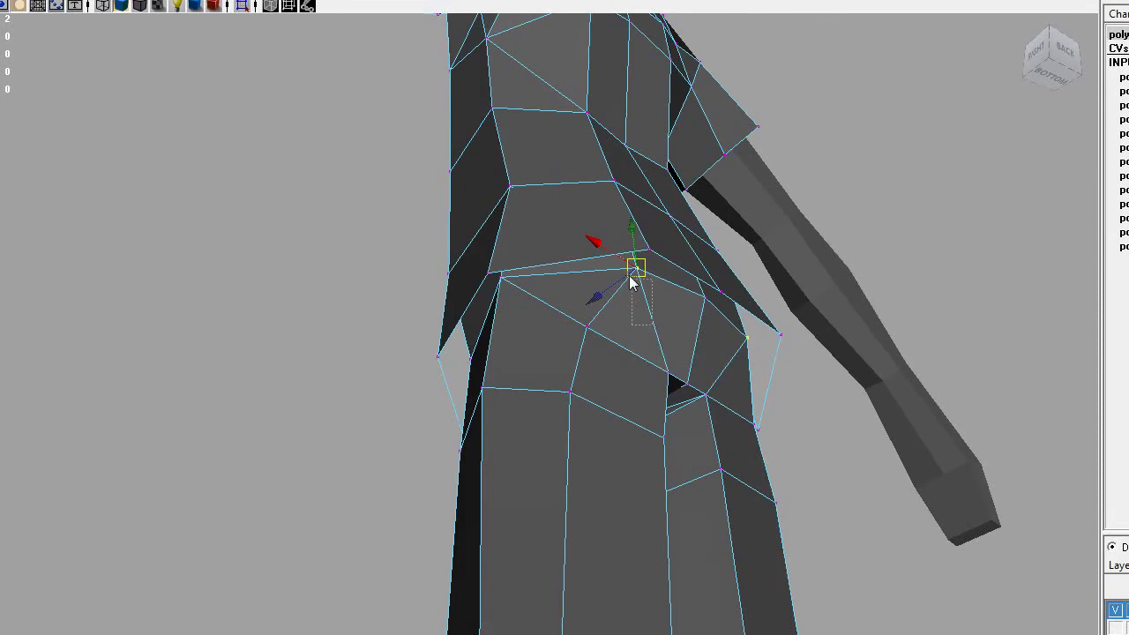
pyautogui.moveTo(630, 282); pyautogui.dragTo(623, 266)
pyautogui.keyDown('shift'); pyautogui.moveTo(630, 284); pyautogui.dragTo(710, 219, button='right'); pyautogui.keyUp('shift')
# Select the lower-back vertices above the shirt's flared bottom and move them slightly backward.
pyautogui.keyDown('alt'); pyautogui.moveTo(754, 330); pyautogui.dragTo(557, 368); pyautogui.keyUp('alt')
pyautogui.keyDown('alt'); pyautogui.moveTo(557, 368); pyautogui.dragTo(477, 364, button='right'); pyautogui.keyUp('alt')
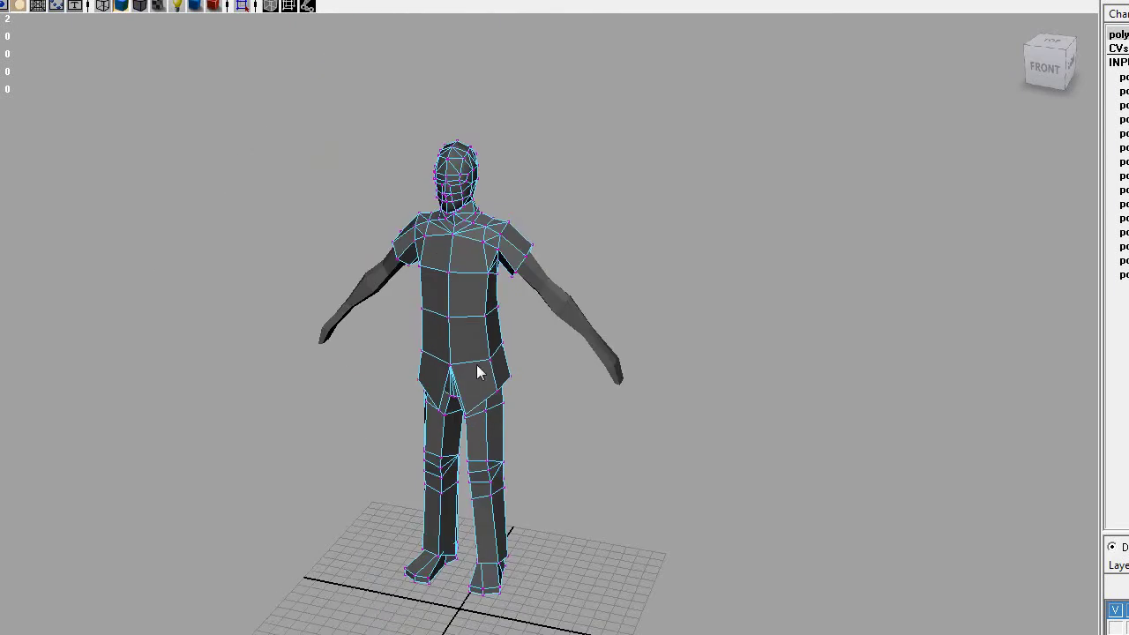
pyautogui.keyDown('alt'); pyautogui.moveTo(476, 364); pyautogui.dragTo(544, 329); pyautogui.keyUp('alt')
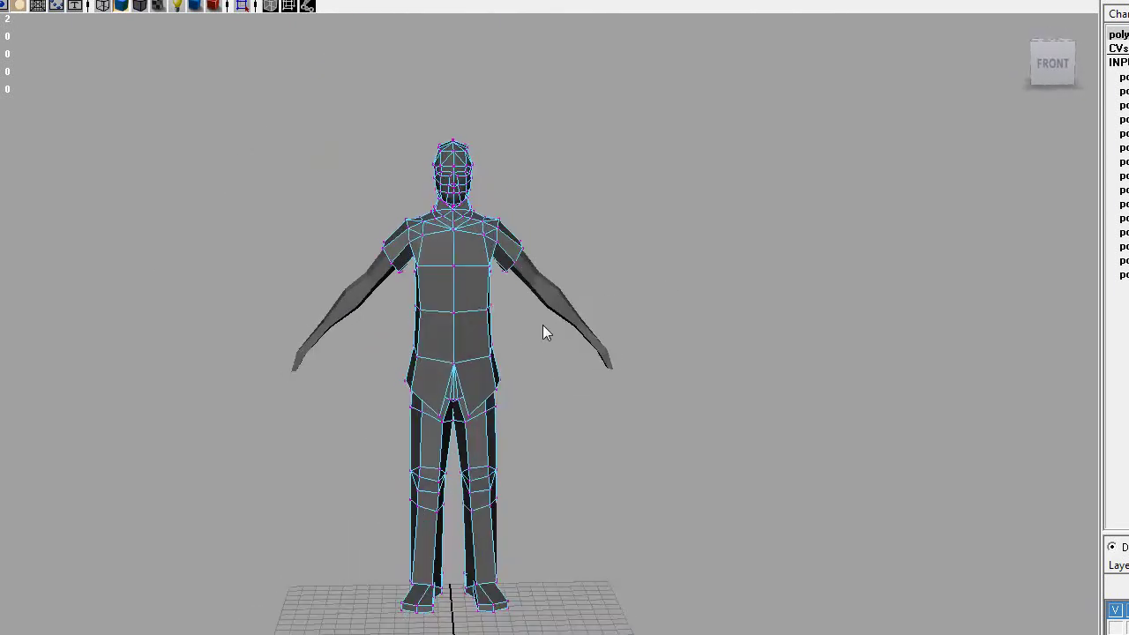
pyautogui.keyDown('alt'); pyautogui.moveTo(496, 397); pyautogui.dragTo(650, 427); pyautogui.keyUp('alt')
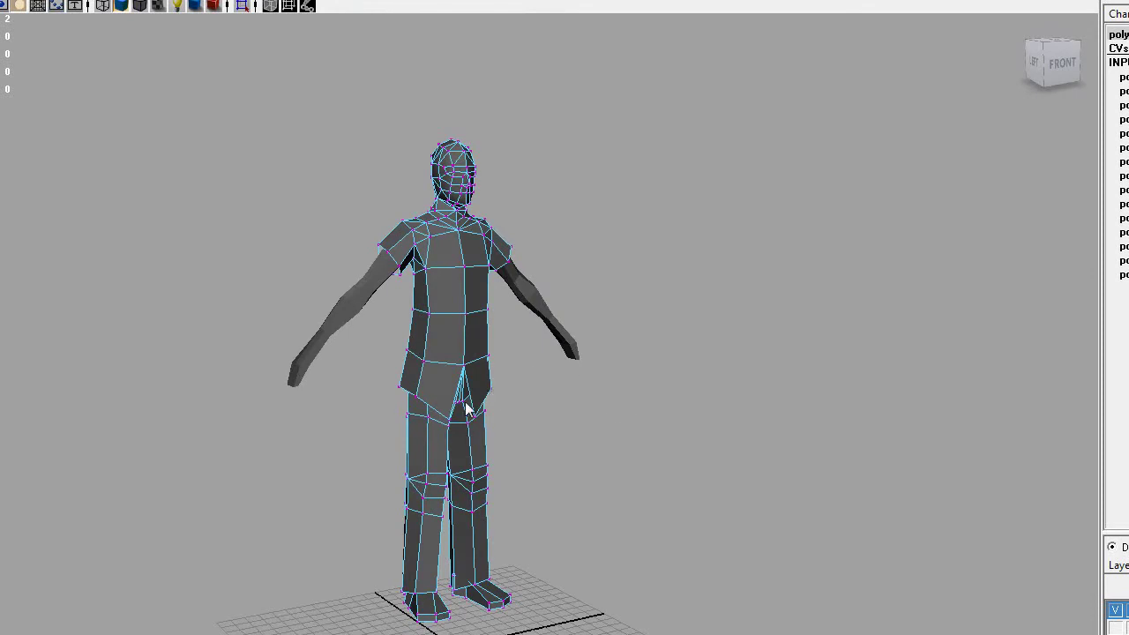
pyautogui.keyDown('alt'); pyautogui.moveTo(466, 407); pyautogui.dragTo(259, 330, button='right'); pyautogui.keyUp('alt')
pyautogui.keyDown('alt'); pyautogui.moveTo(260, 330); pyautogui.dragTo(486, 297); pyautogui.keyUp('alt')
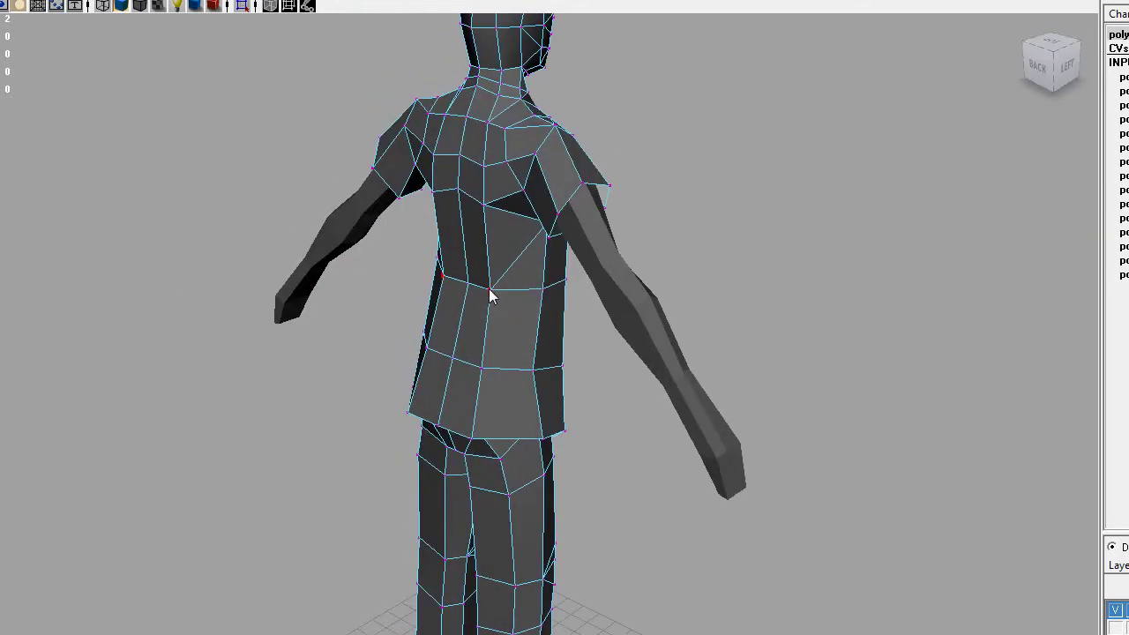
pyautogui.keyDown('alt'); pyautogui.moveTo(514, 357); pyautogui.dragTo(430, 305); pyautogui.keyUp('alt')
pyautogui.press('w')
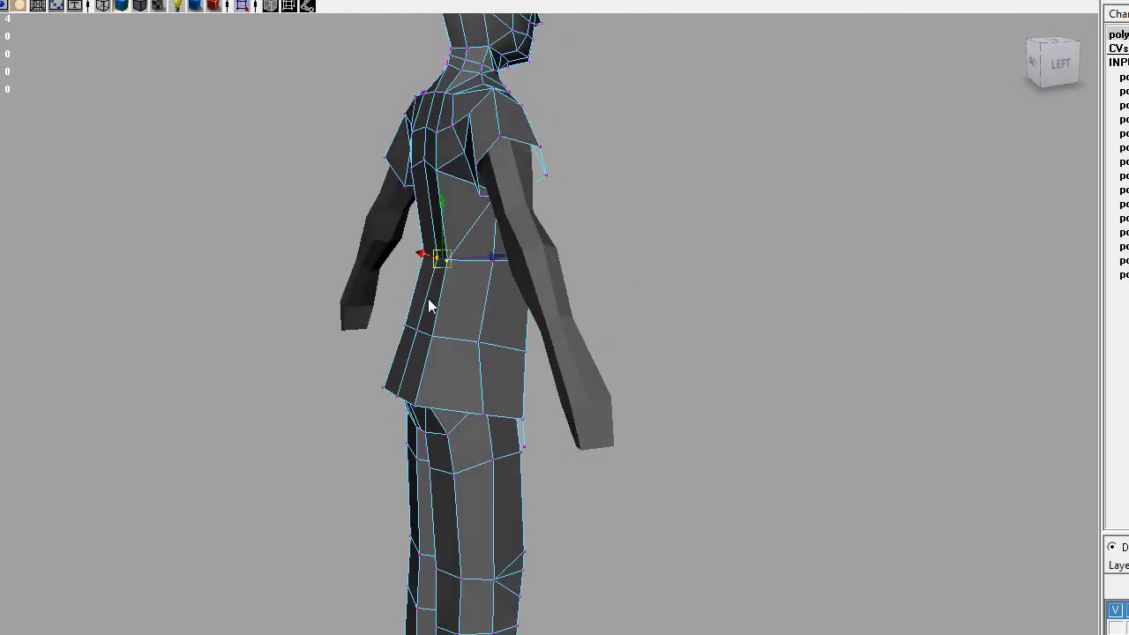
pyautogui.moveTo(490, 257); pyautogui.dragTo(479, 256)
# Examine the shirt's overall shape, torso and sleeves on the character from the sides and front.
pyautogui.keyDown('alt'); pyautogui.moveTo(352, 256); pyautogui.dragTo(457, 232); pyautogui.keyUp('alt')
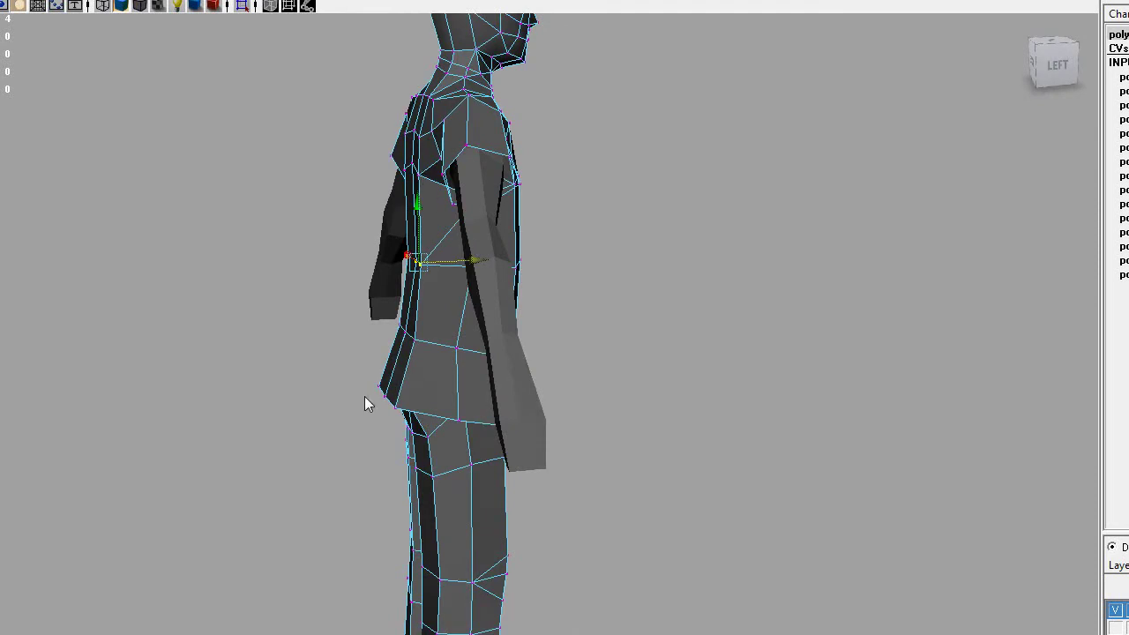
pyautogui.keyDown('alt'); pyautogui.moveTo(360, 294); pyautogui.dragTo(336, 302); pyautogui.keyUp('alt')
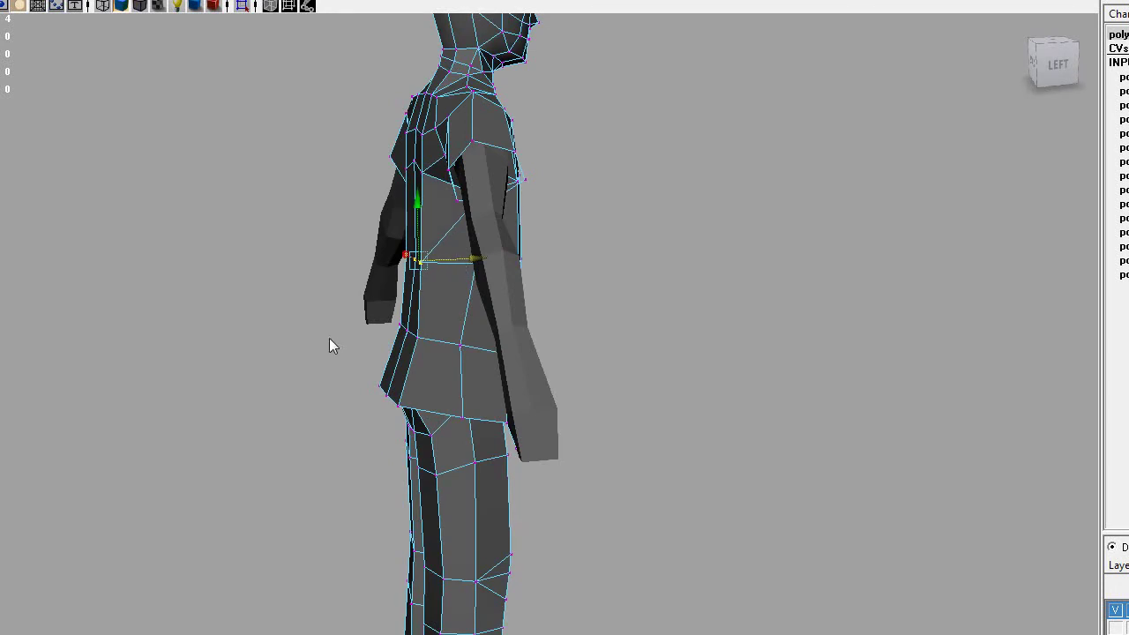
pyautogui.keyDown('alt'); pyautogui.moveTo(329, 343); pyautogui.dragTo(437, 355); pyautogui.keyUp('alt')
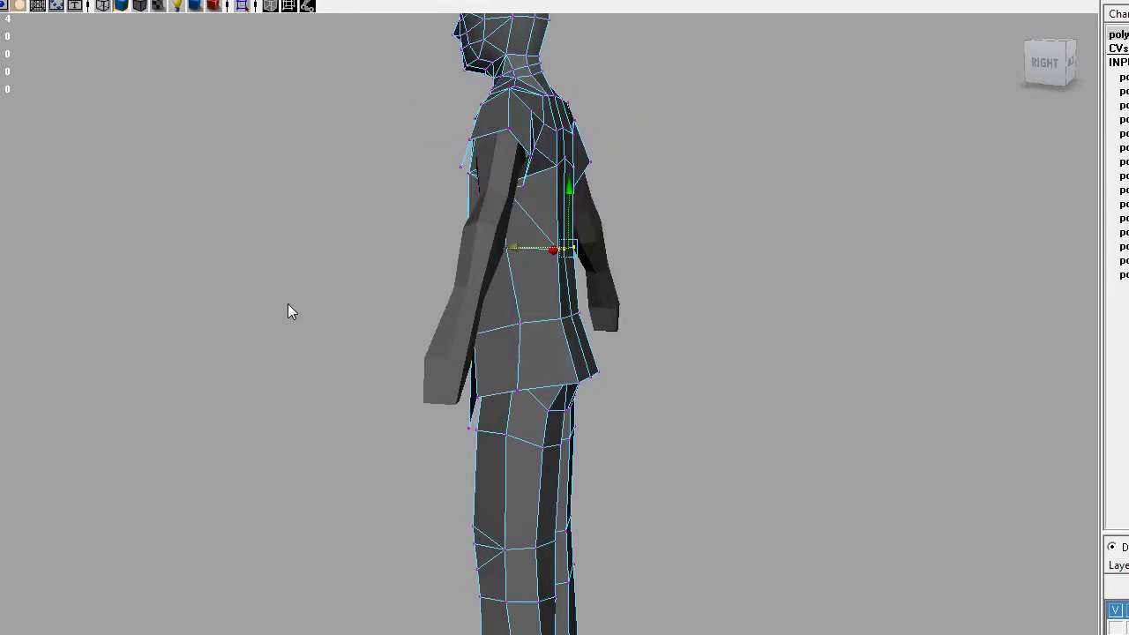
pyautogui.keyDown('alt'); pyautogui.moveTo(288, 303); pyautogui.dragTo(383, 339); pyautogui.keyUp('alt')
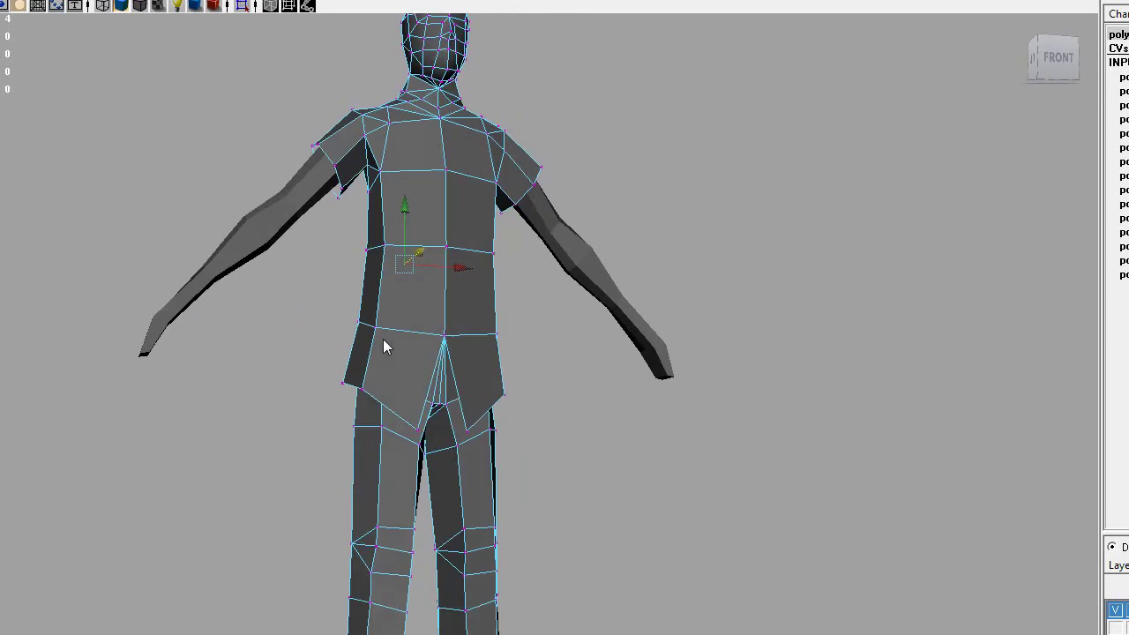
pyautogui.keyDown('alt'); pyautogui.moveTo(397, 323); pyautogui.dragTo(358, 326); pyautogui.keyUp('alt')
pyautogui.keyDown('alt'); pyautogui.moveTo(318, 232); pyautogui.dragTo(346, 249, button='middle'); pyautogui.keyUp('alt')
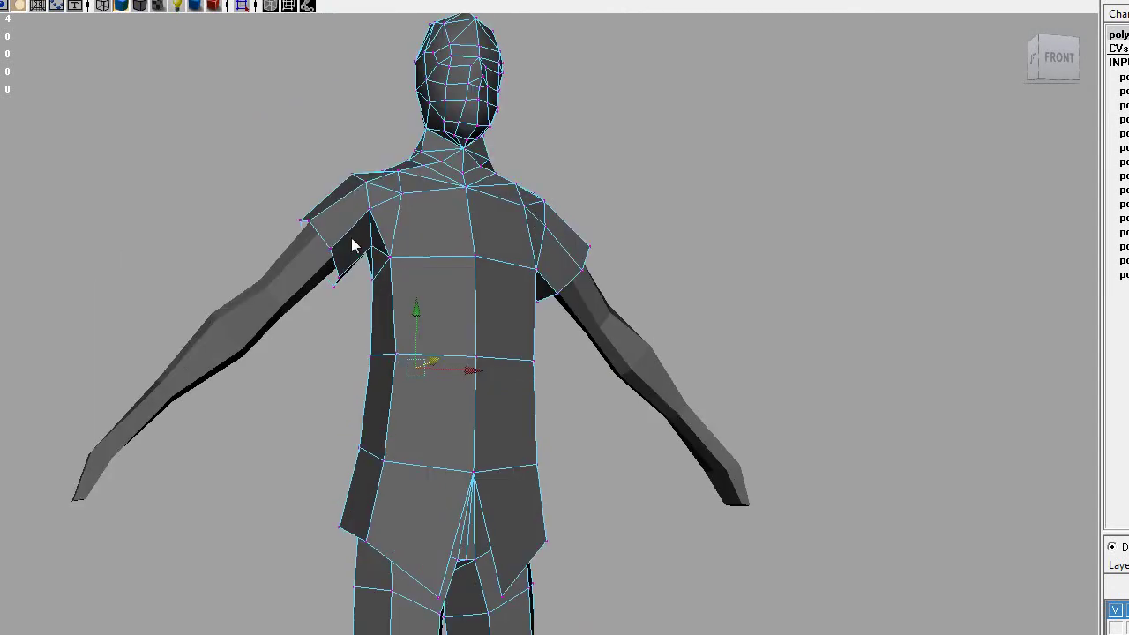
pyautogui.keyDown('alt'); pyautogui.moveTo(458, 345); pyautogui.dragTo(507, 394); pyautogui.keyUp('alt')
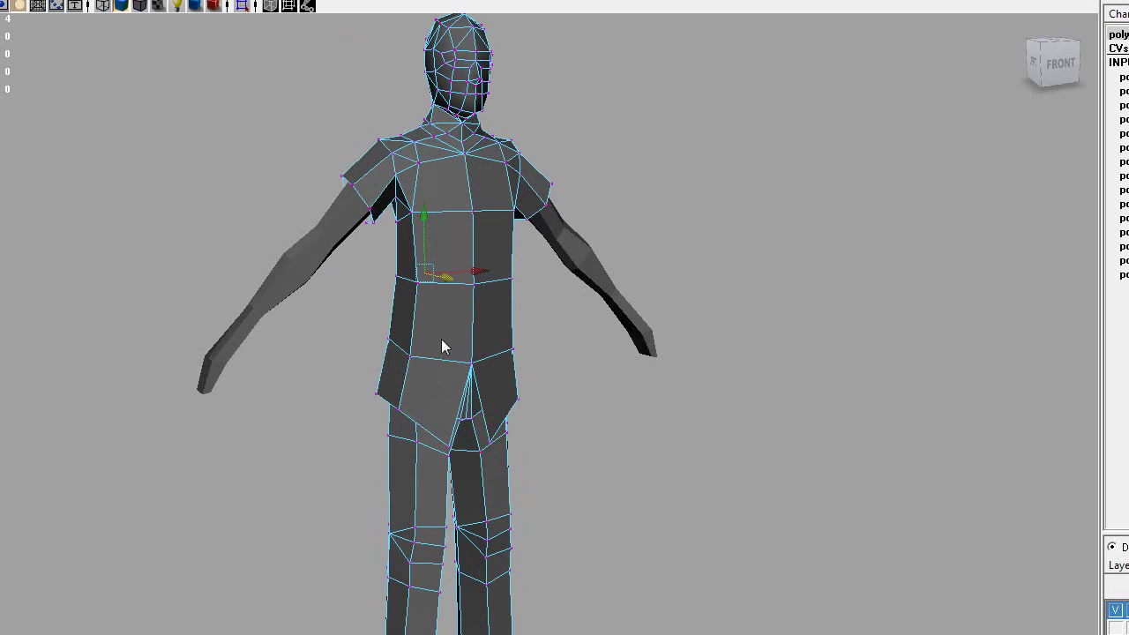
pyautogui.moveTo(441, 345)
pyautogui.keyDown('alt'); pyautogui.mouseDown()
pyautogui.moveTo(353, 315)
pyautogui.moveTo(439, 332)
pyautogui.mouseUp(); pyautogui.keyUp('alt')
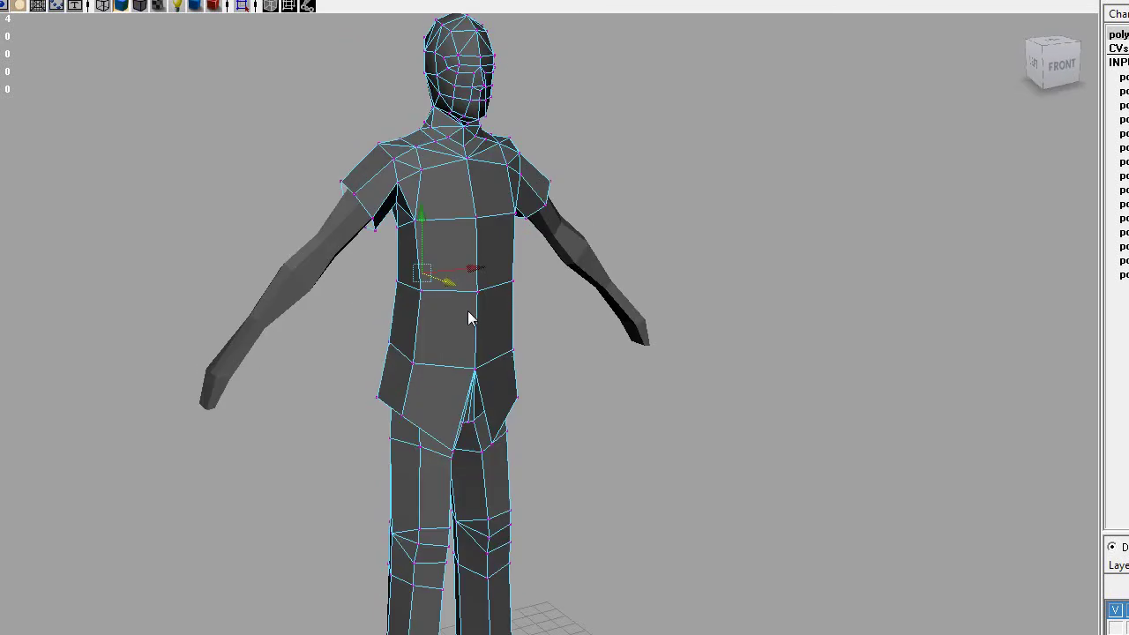
pyautogui.keyDown('alt'); pyautogui.moveTo(469, 313); pyautogui.dragTo(532, 336); pyautogui.keyUp('alt')
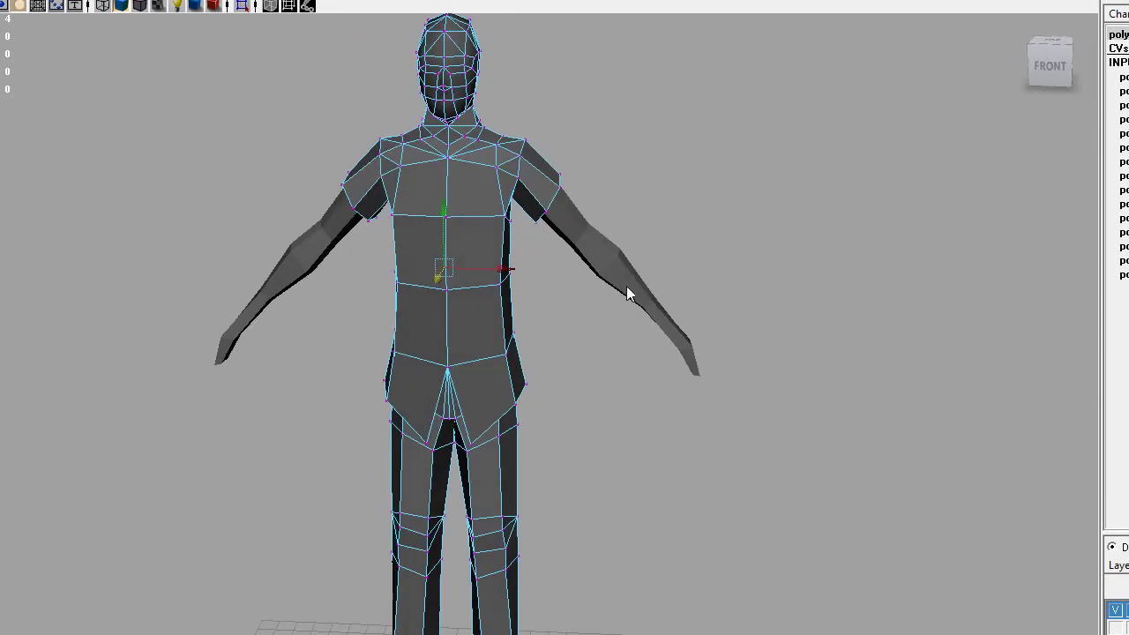
pyautogui.keyDown('alt'); pyautogui.moveTo(622, 310); pyautogui.dragTo(605, 345); pyautogui.keyUp('alt')
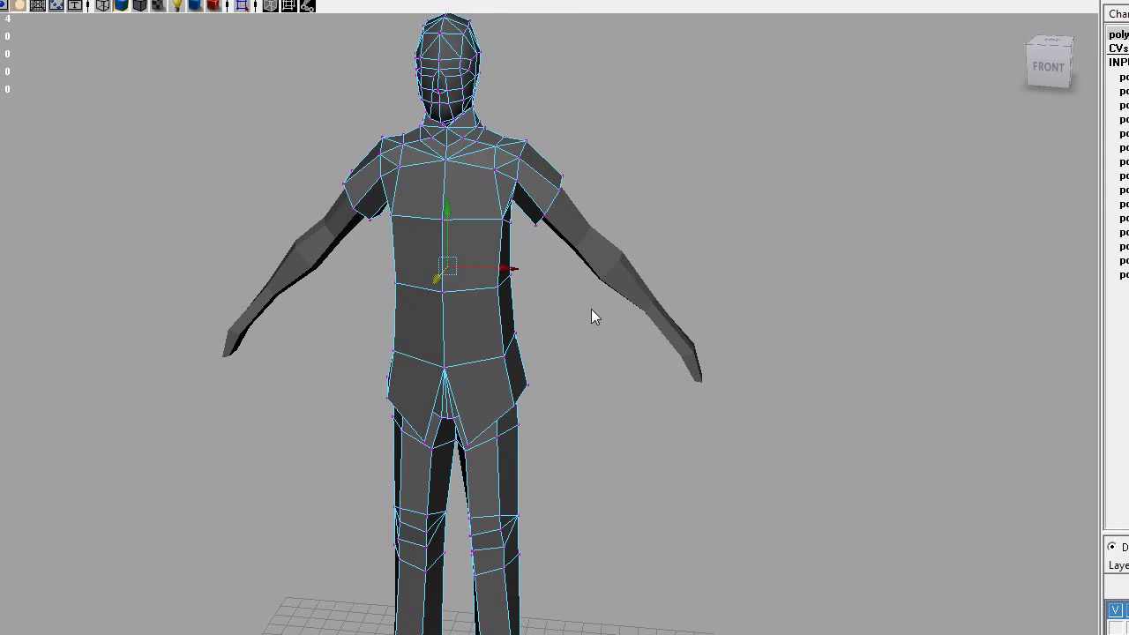
pyautogui.keyDown('alt'); pyautogui.moveTo(397, 303); pyautogui.dragTo(322, 229); pyautogui.keyUp('alt')
pyautogui.keyDown('alt'); pyautogui.moveTo(281, 187); pyautogui.dragTo(202, 282); pyautogui.keyUp('alt')
pyautogui.keyDown('alt'); pyautogui.moveTo(272, 201); pyautogui.dragTo(572, 255); pyautogui.keyUp('alt')
pyautogui.keyDown('alt'); pyautogui.moveTo(686, 257); pyautogui.dragTo(569, 361); pyautogui.keyUp('alt')
pyautogui.keyDown('alt'); pyautogui.moveTo(208, 359); pyautogui.dragTo(513, 382); pyautogui.keyUp('alt')
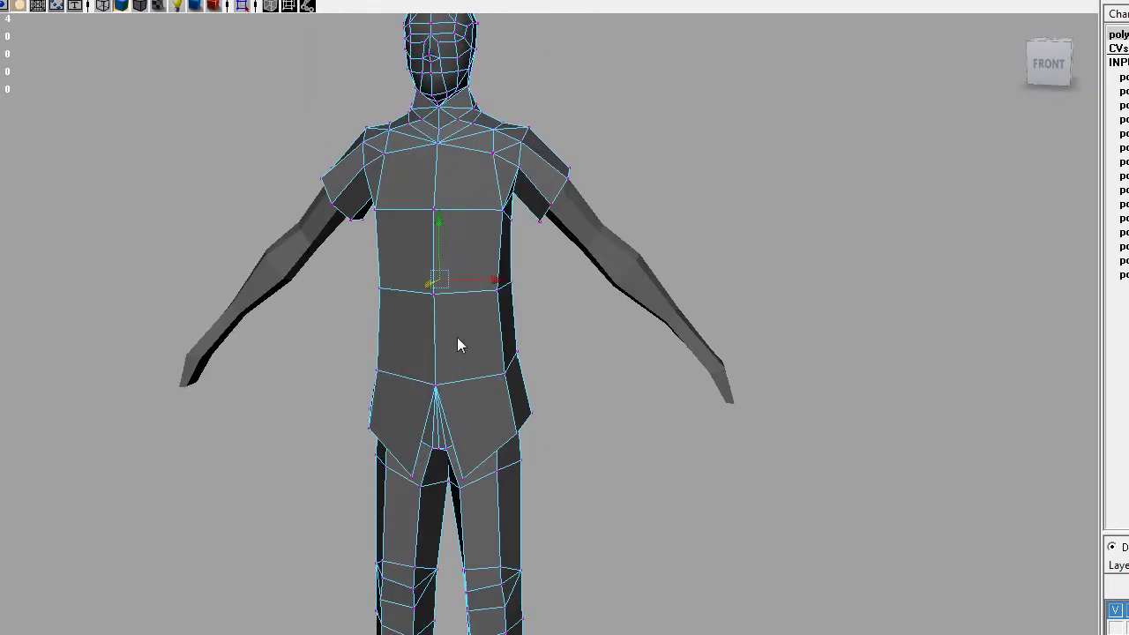
pyautogui.keyDown('alt'); pyautogui.moveTo(607, 528); pyautogui.dragTo(474, 441); pyautogui.keyUp('alt')
pyautogui.keyDown('alt'); pyautogui.moveTo(424, 467); pyautogui.dragTo(561, 138); pyautogui.keyUp('alt')
pyautogui.keyDown('alt'); pyautogui.moveTo(639, 209); pyautogui.dragTo(517, 324); pyautogui.keyUp('alt')
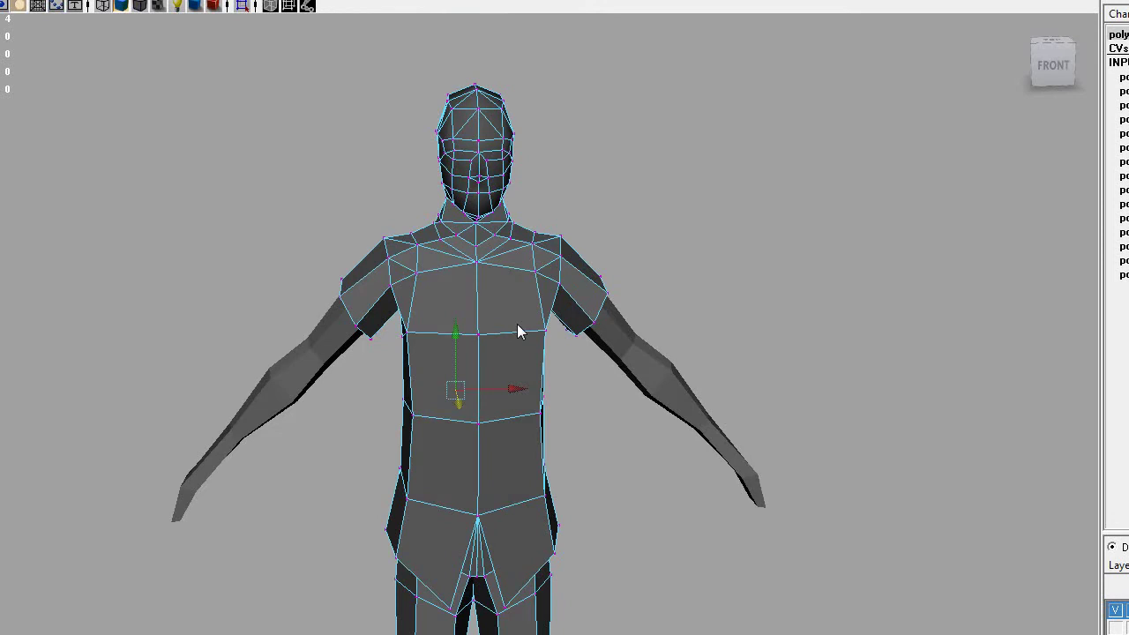
# Examine the flared hem and how it sits over the hips and legs from the front and side.
pyautogui.scroll(4, 515, 325)
pyautogui.keyDown('alt'); pyautogui.moveTo(575, 153); pyautogui.dragTo(382, 97); pyautogui.keyUp('alt')
pyautogui.keyDown('alt'); pyautogui.moveTo(201, 253); pyautogui.dragTo(523, 428); pyautogui.keyUp('alt')
pyautogui.keyDown('alt'); pyautogui.moveTo(535, 423); pyautogui.dragTo(537, 287, button='right'); pyautogui.keyUp('alt')
pyautogui.keyDown('alt'); pyautogui.moveTo(537, 287); pyautogui.dragTo(494, 149, button='middle'); pyautogui.keyUp('alt')
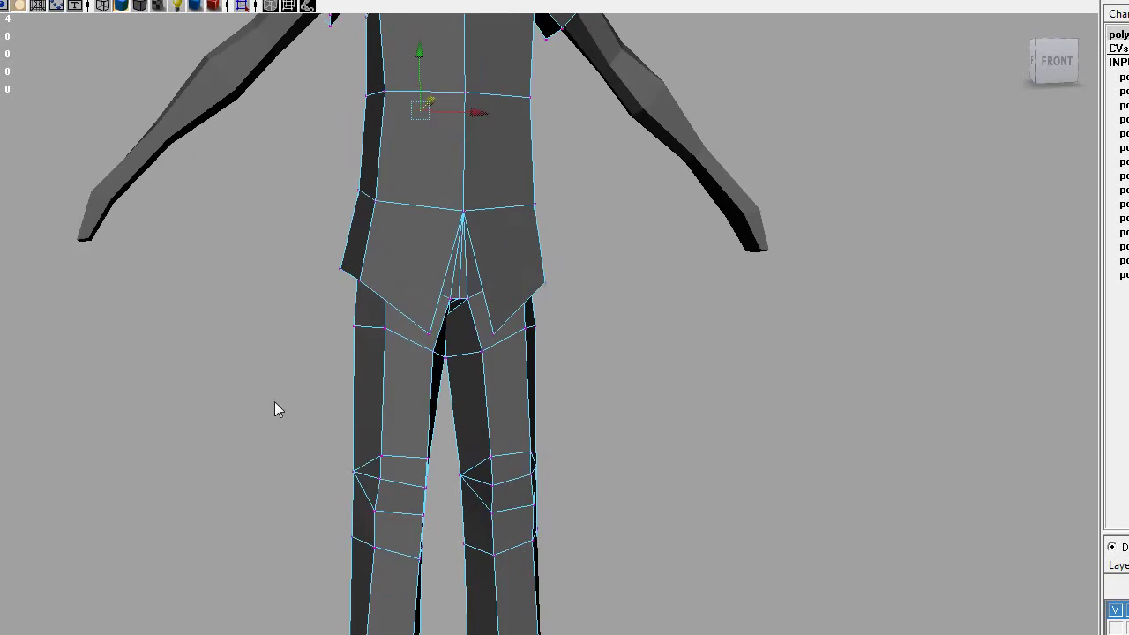
pyautogui.keyDown('alt'); pyautogui.moveTo(274, 402); pyautogui.dragTo(177, 426); pyautogui.keyUp('alt')
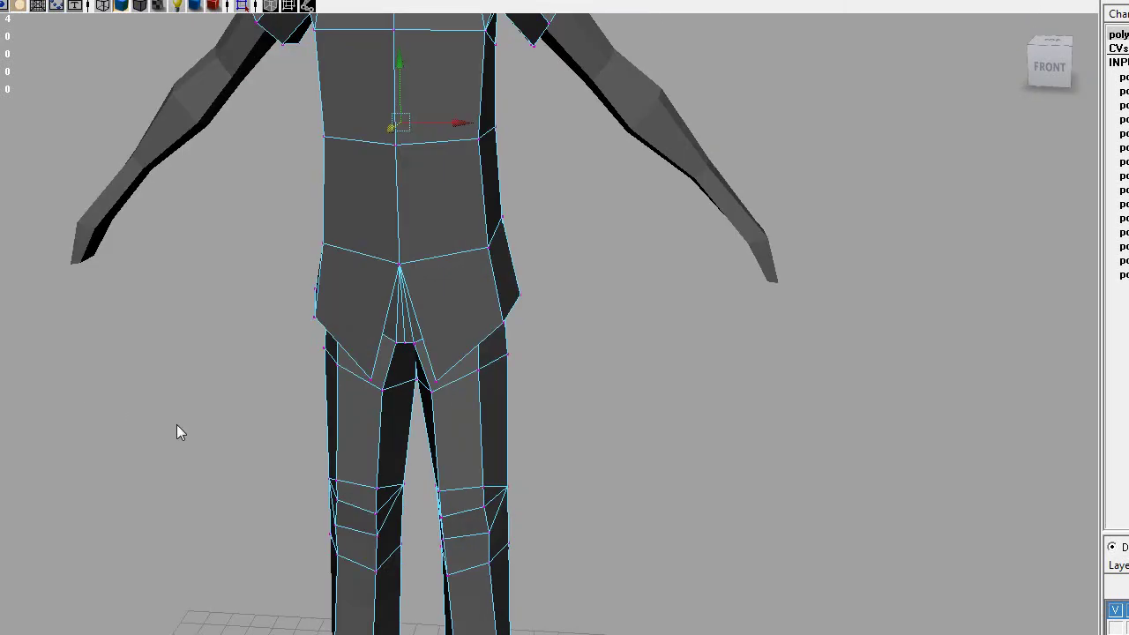
pyautogui.keyDown('alt'); pyautogui.moveTo(597, 283); pyautogui.dragTo(498, 279); pyautogui.keyUp('alt')
pyautogui.keyDown('alt'); pyautogui.moveTo(607, 268); pyautogui.dragTo(694, 362, button='middle'); pyautogui.keyUp('alt')
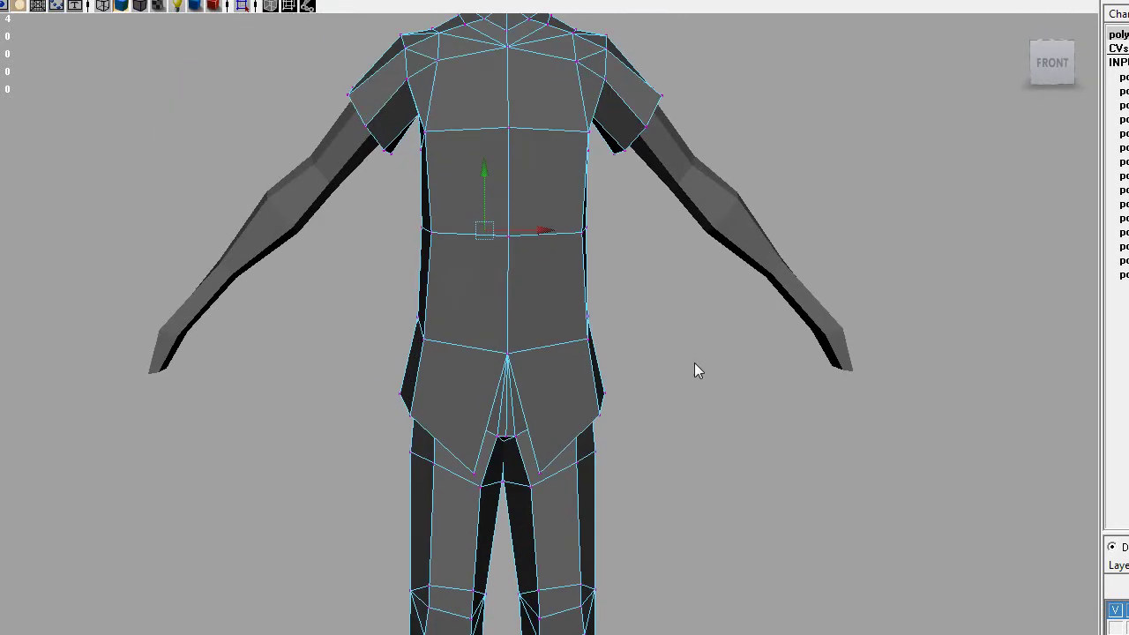
pyautogui.keyDown('alt'); pyautogui.moveTo(694, 362); pyautogui.dragTo(496, 373); pyautogui.keyUp('alt')
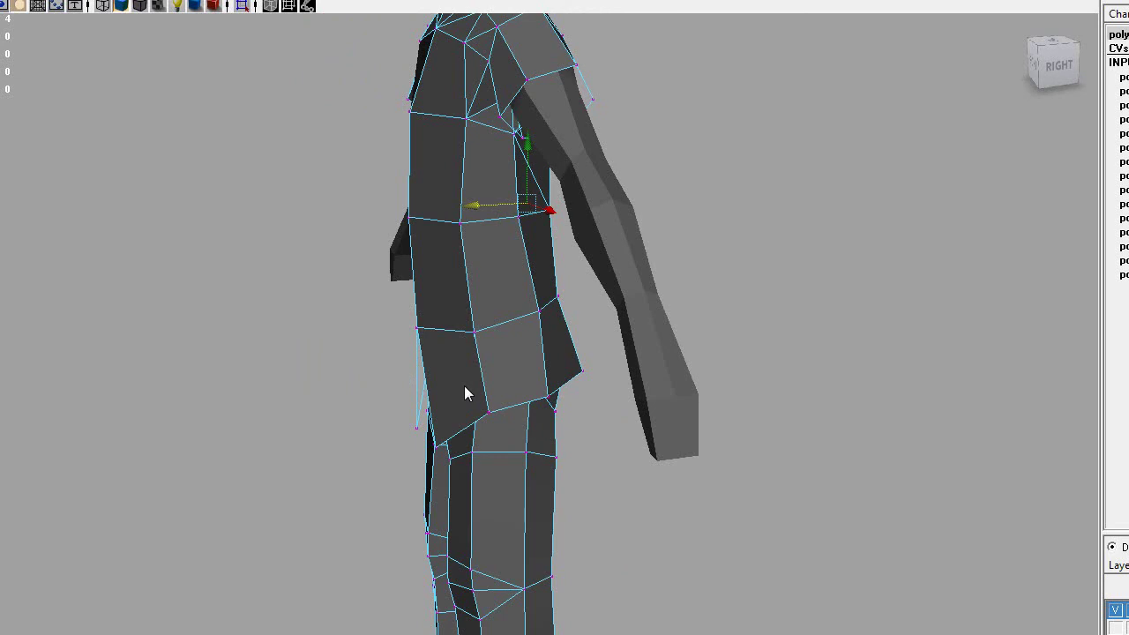
pyautogui.scroll(2, 464, 386)
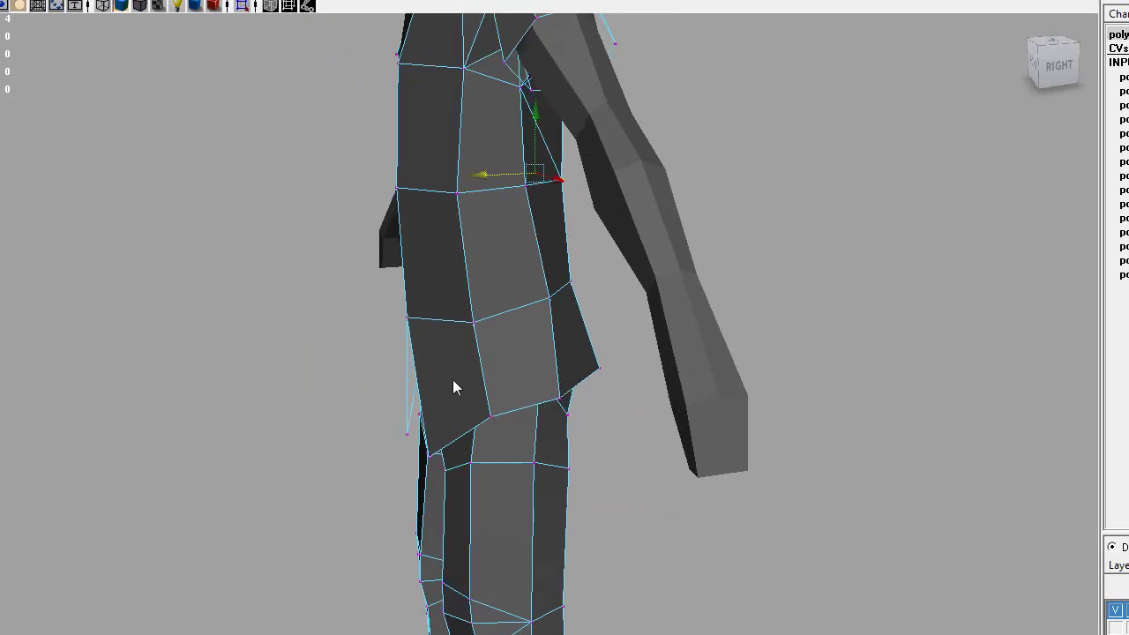
pyautogui.keyDown('alt'); pyautogui.moveTo(300, 391); pyautogui.dragTo(728, 474); pyautogui.keyUp('alt')
# Display the character as an unlit silhouette, deselect it and examine its clothed outline from several angles.
pyautogui.scroll(-4, 476, 373)
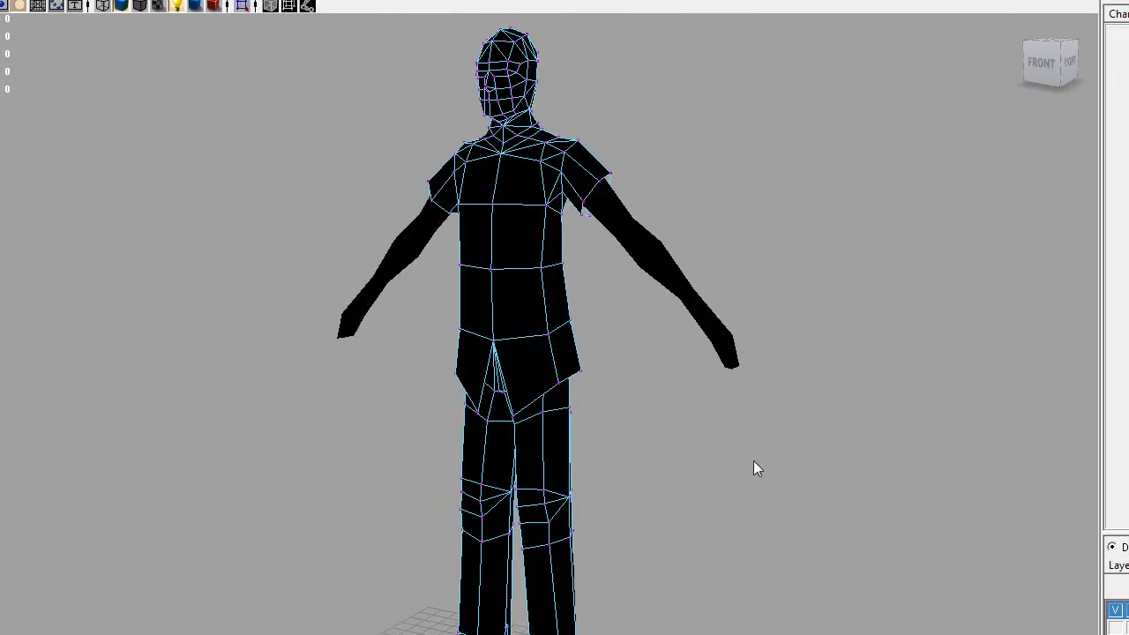
pyautogui.click(675, 452)
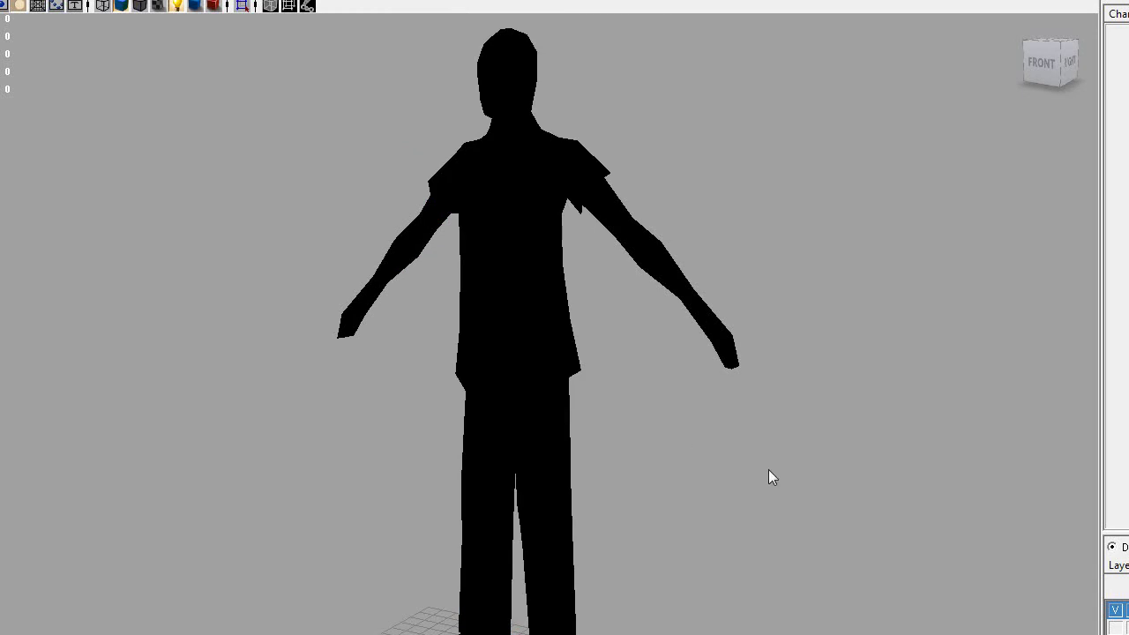
pyautogui.keyDown('alt'); pyautogui.moveTo(768, 477); pyautogui.dragTo(672, 448); pyautogui.keyUp('alt')
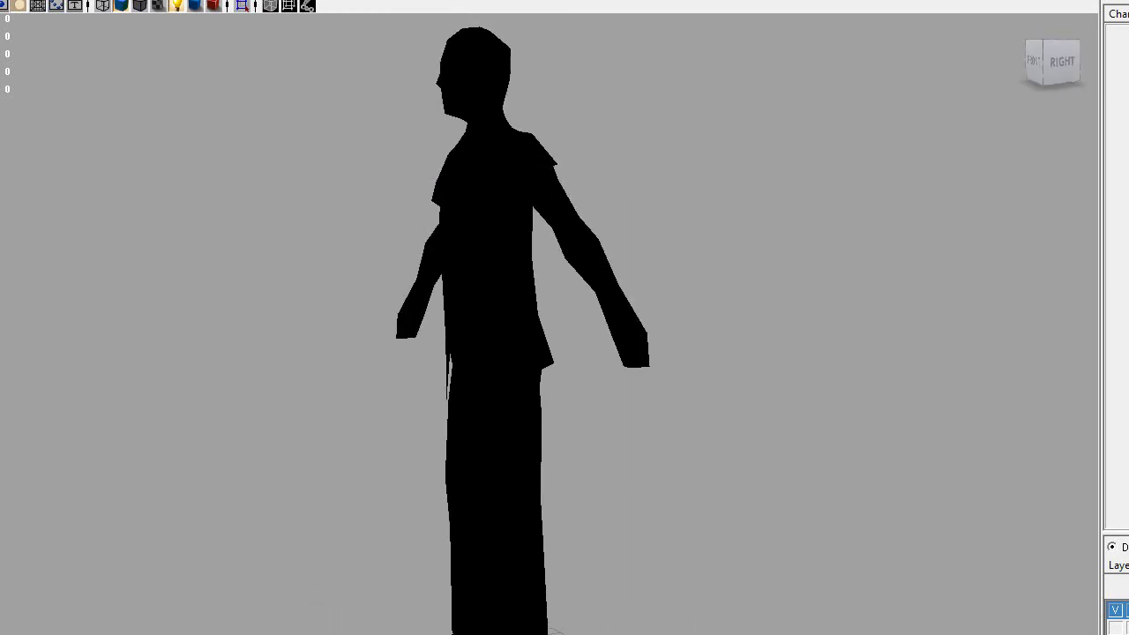
pyautogui.click(2, 2)
pyautogui.click(27, 288)
pyautogui.keyDown('alt'); pyautogui.moveTo(287, 350); pyautogui.dragTo(587, 349); pyautogui.keyUp('alt')
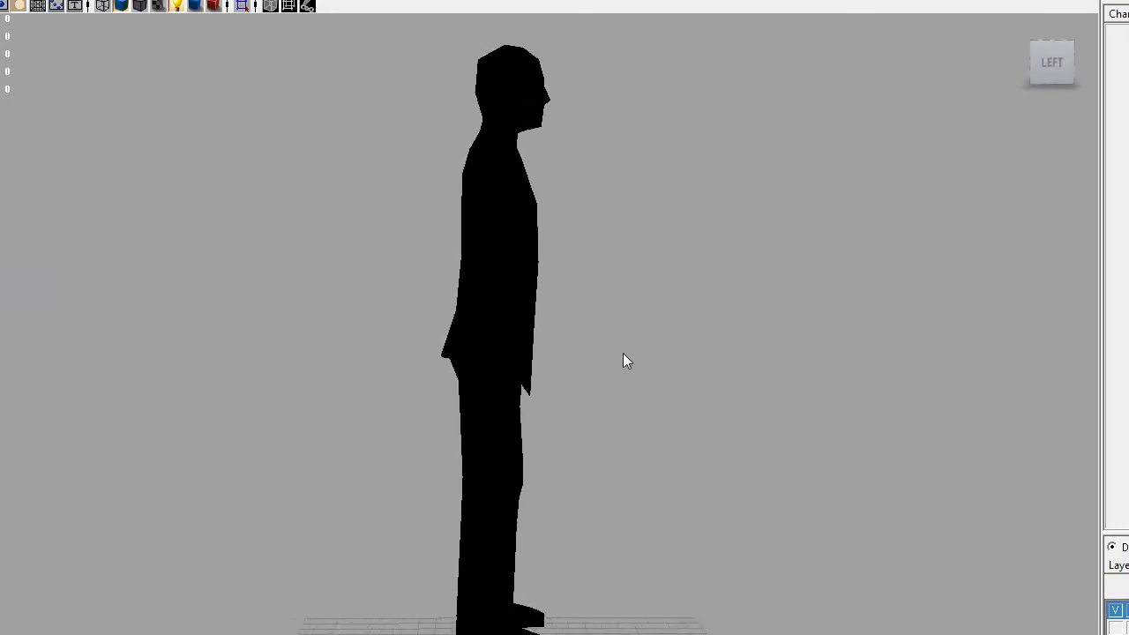